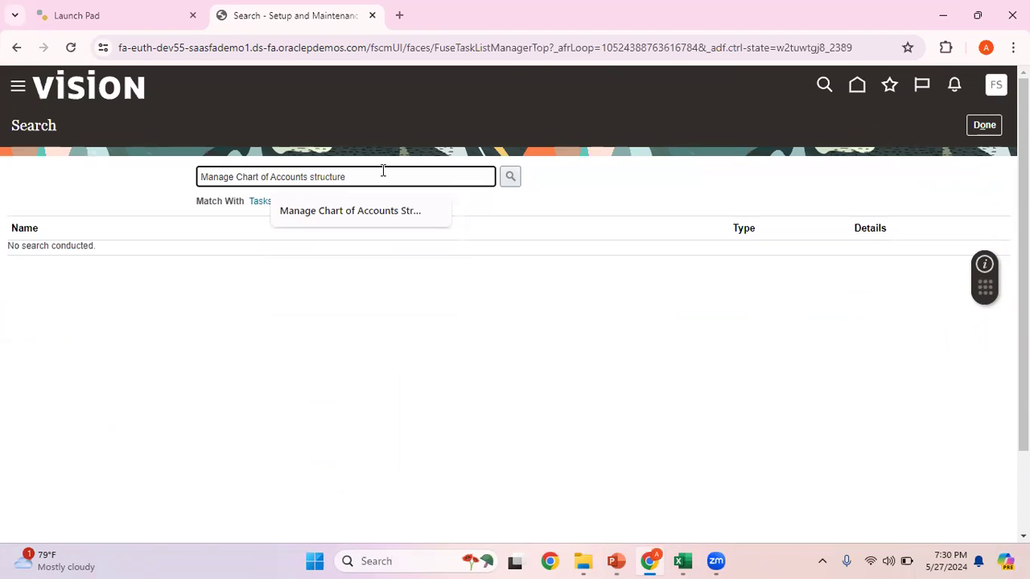
Search the setup tasks for "Manage Chart of Accounts" and open the Manage Chart of Accounts Structures task.
left_click(515, 176)
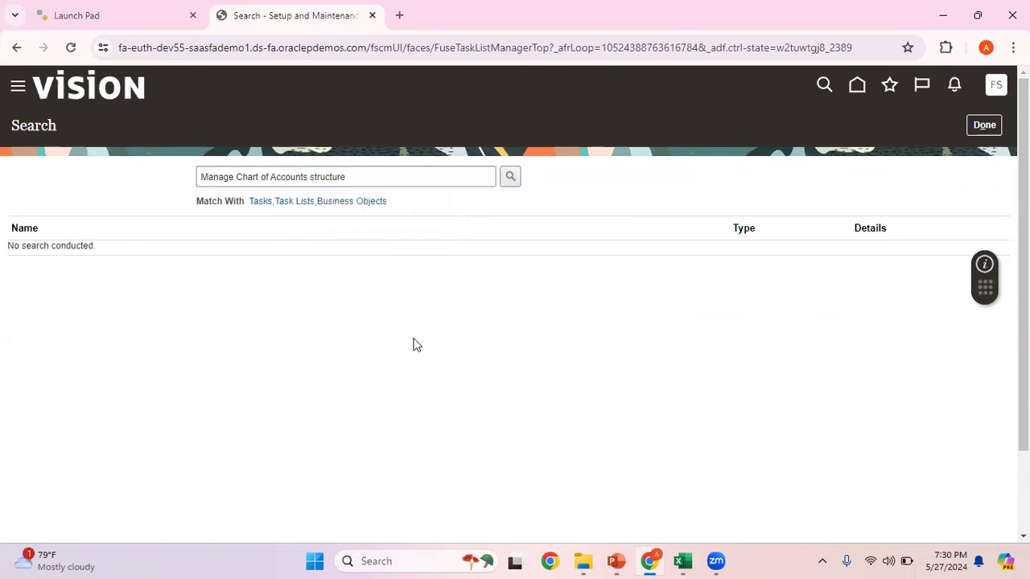
left_click(361, 176)
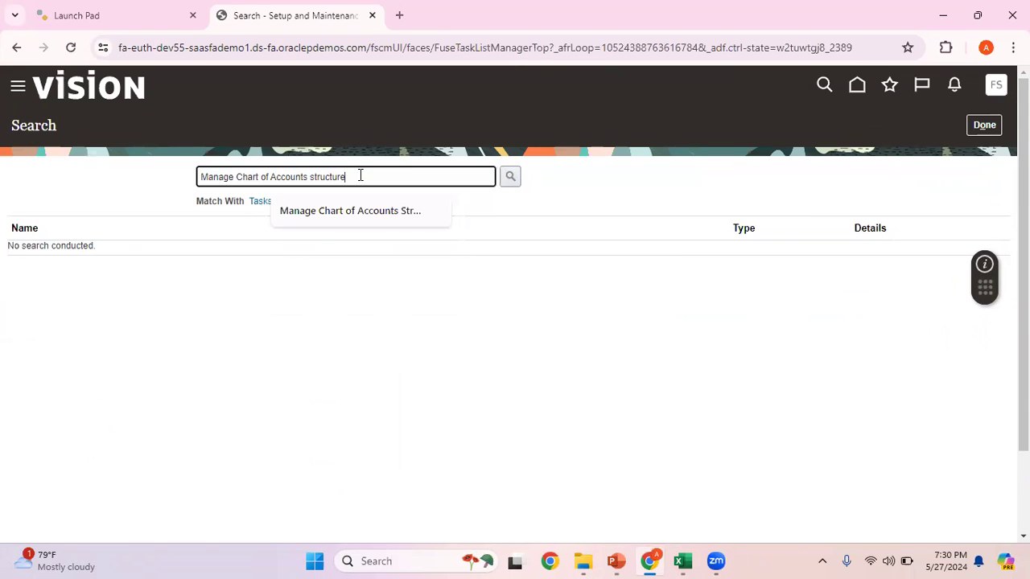
key("BackSpace")
key("BackSpace")
key("BackSpace")
key("BackSpace")
key("BackSpace")
key("BackSpace")
key("BackSpace")
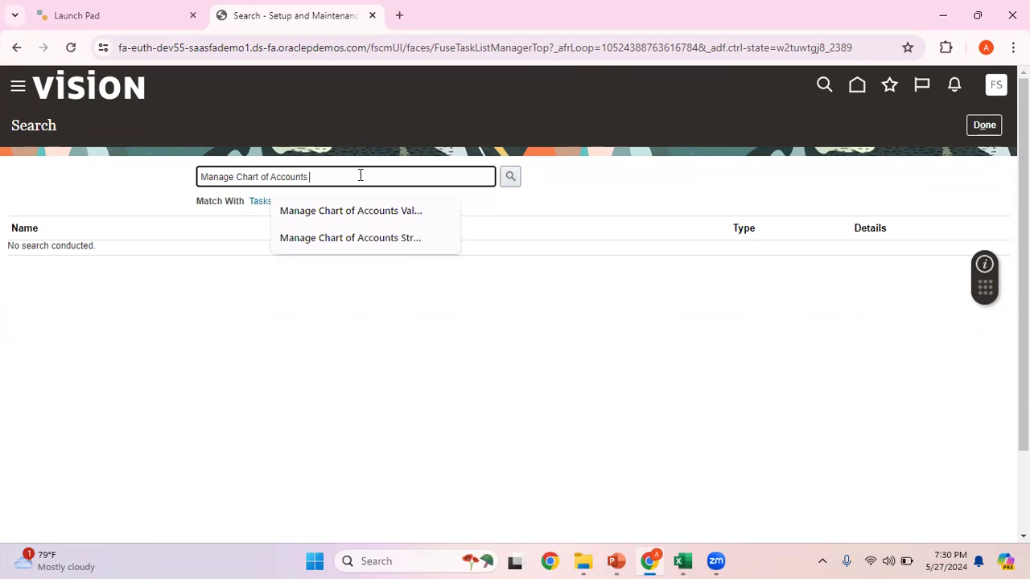
left_click(516, 177)
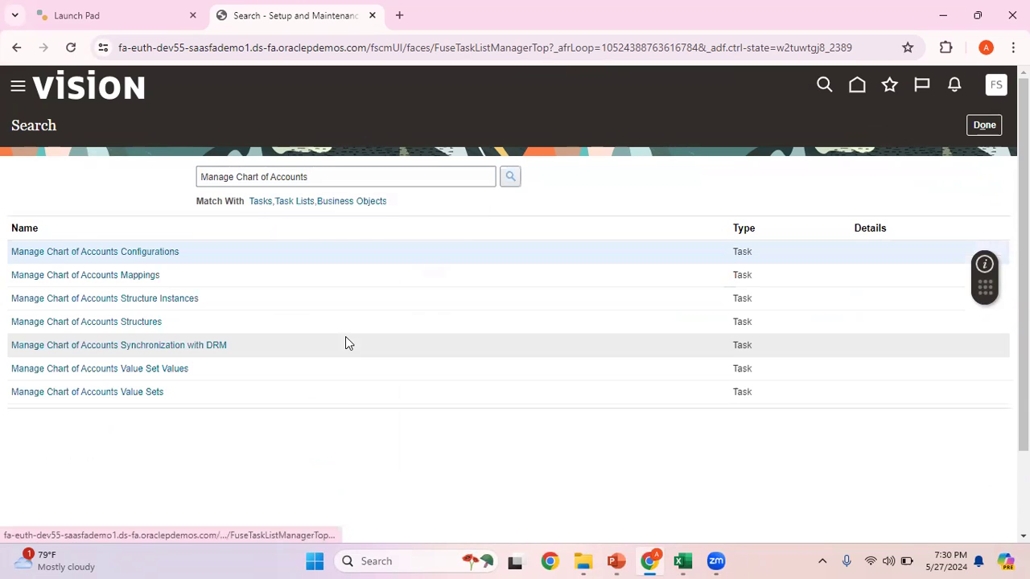
left_click(129, 323)
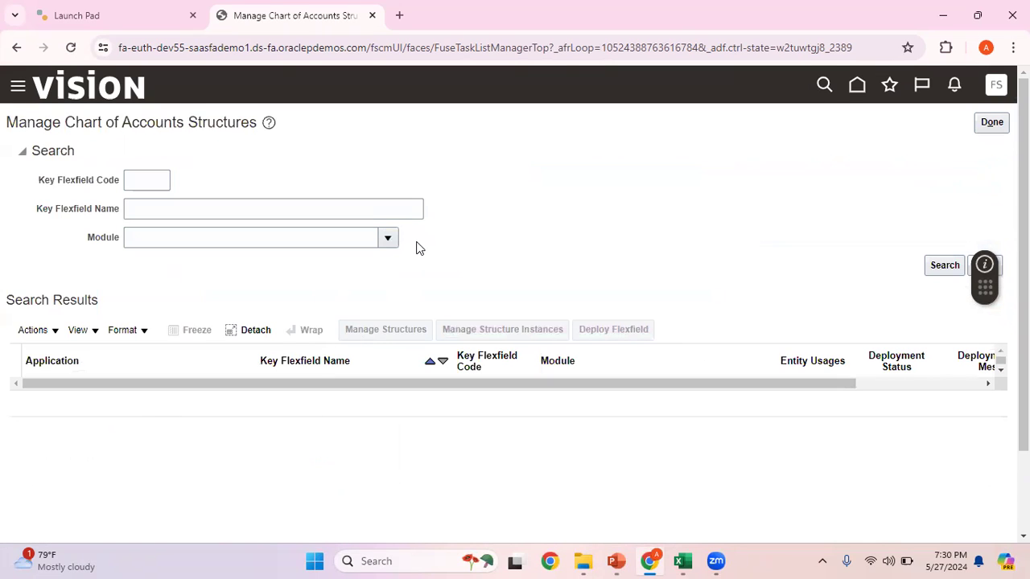
Search for key flexfields in the General Ledger module and open the structure instances of the Accounting Flexfield.
left_click(388, 238)
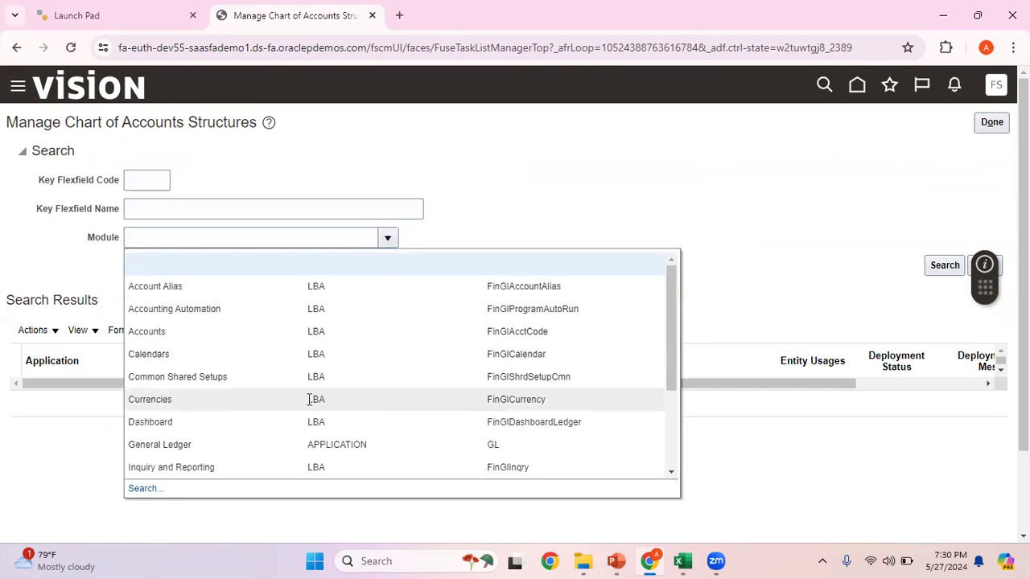
left_click(230, 448)
left_click(943, 267)
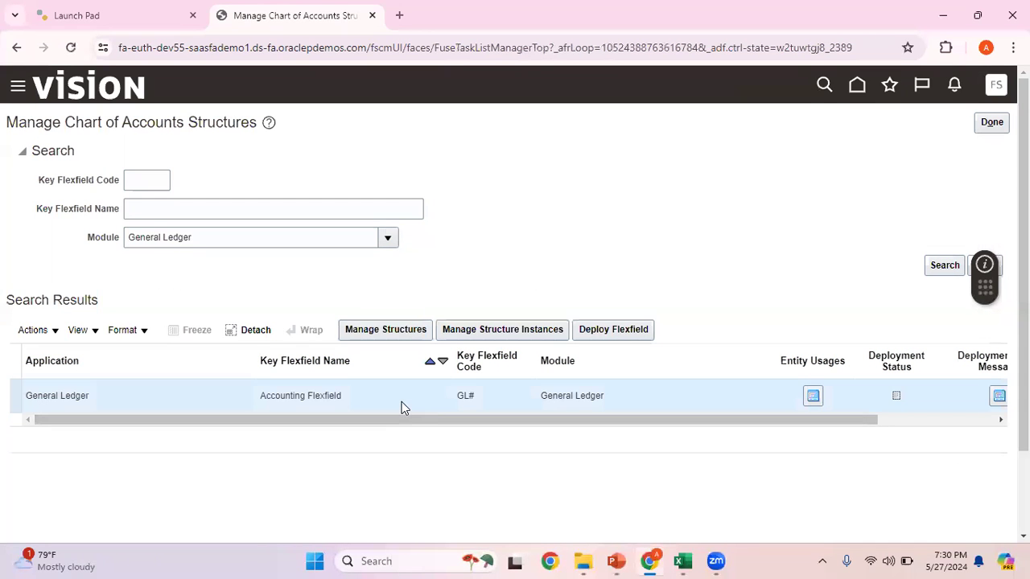
left_click(546, 335)
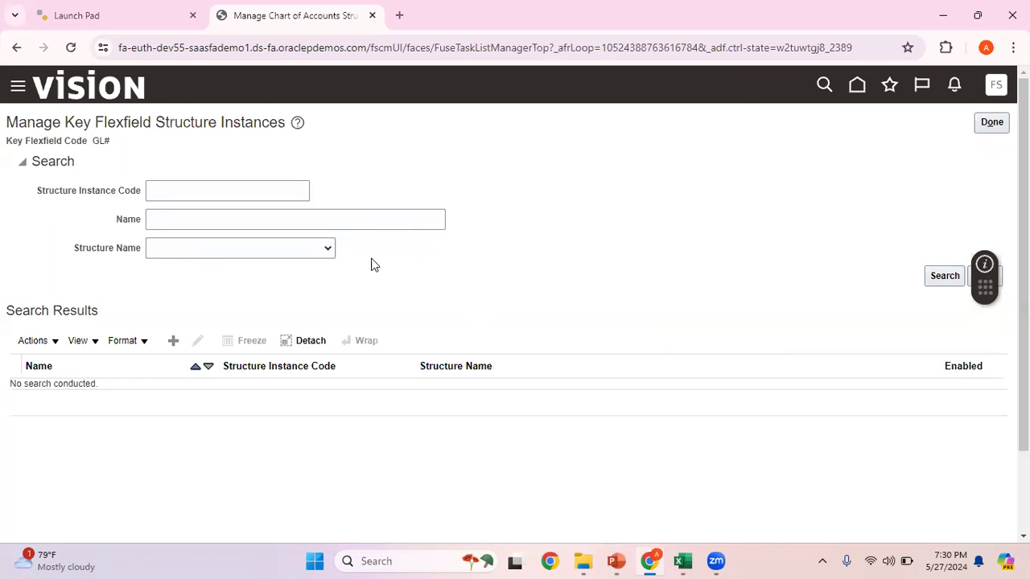
Search the structure instances by the structure name Reliance USD Ledger and open the matching instance for editing.
left_click(326, 249)
left_click_drag(326, 322, 337, 434)
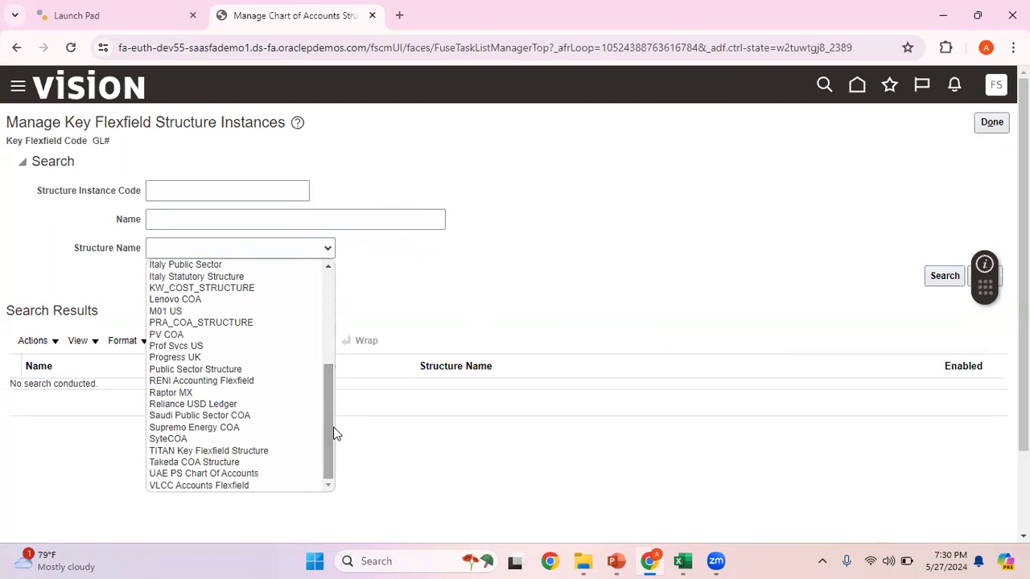
left_click(254, 407)
left_click(938, 277)
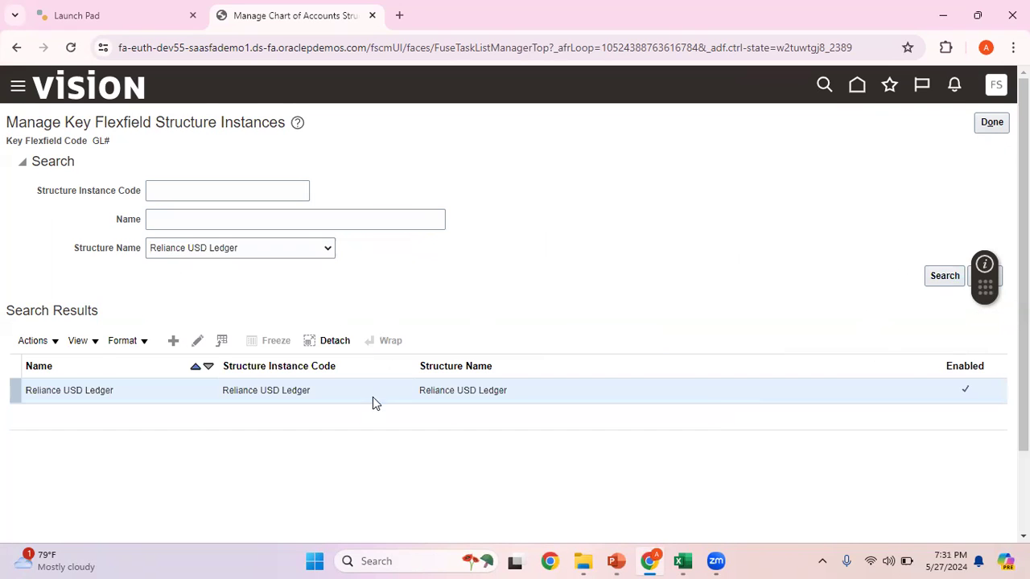
left_click(198, 342)
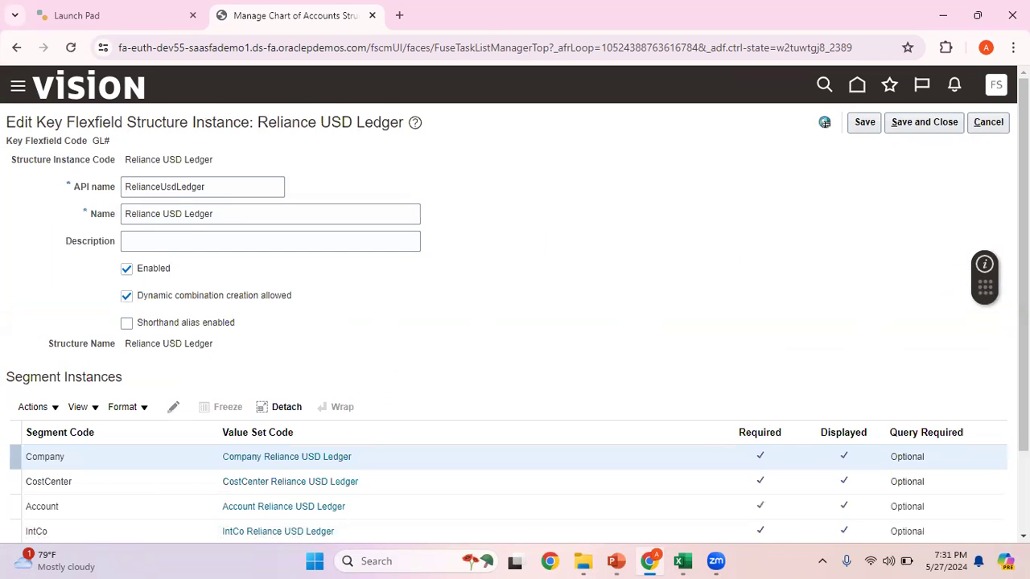
scroll(825, 122, "down", 2)
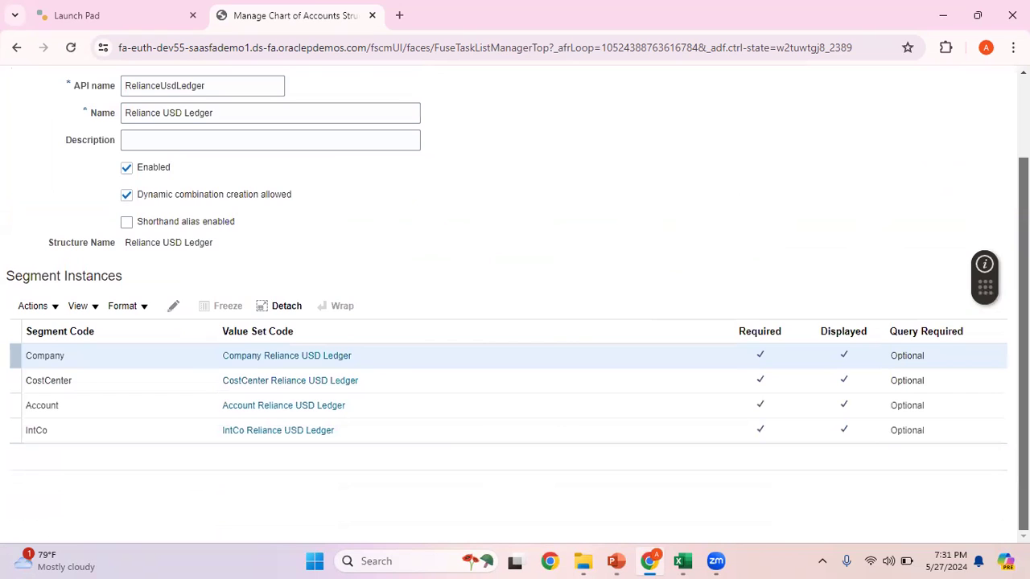
left_click(141, 379)
left_click(174, 307)
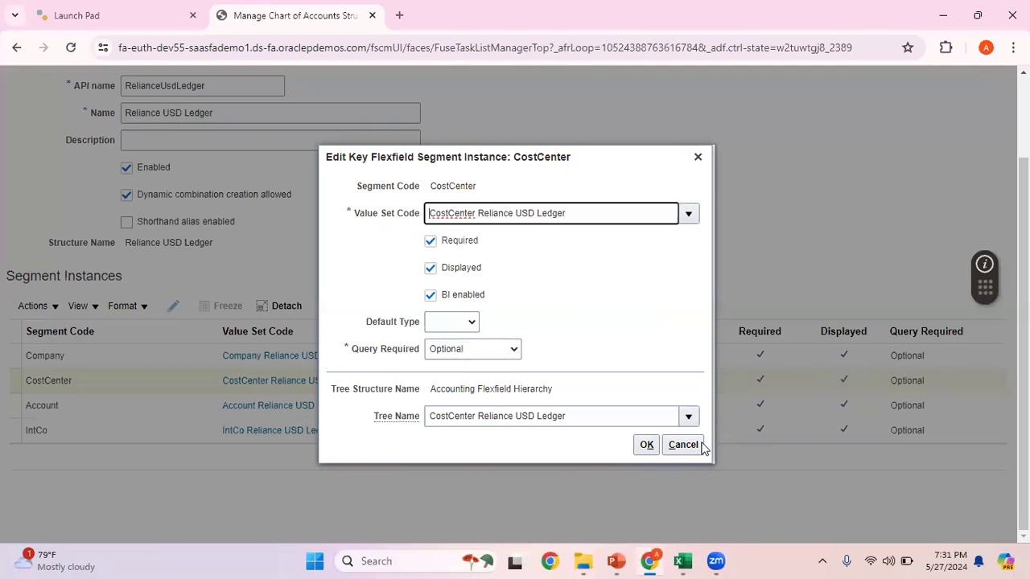
left_click(683, 445)
Open the CostCenter Reliance USD Ledger value set for editing and consult the Steps slide in PowerPoint.
left_click(290, 380)
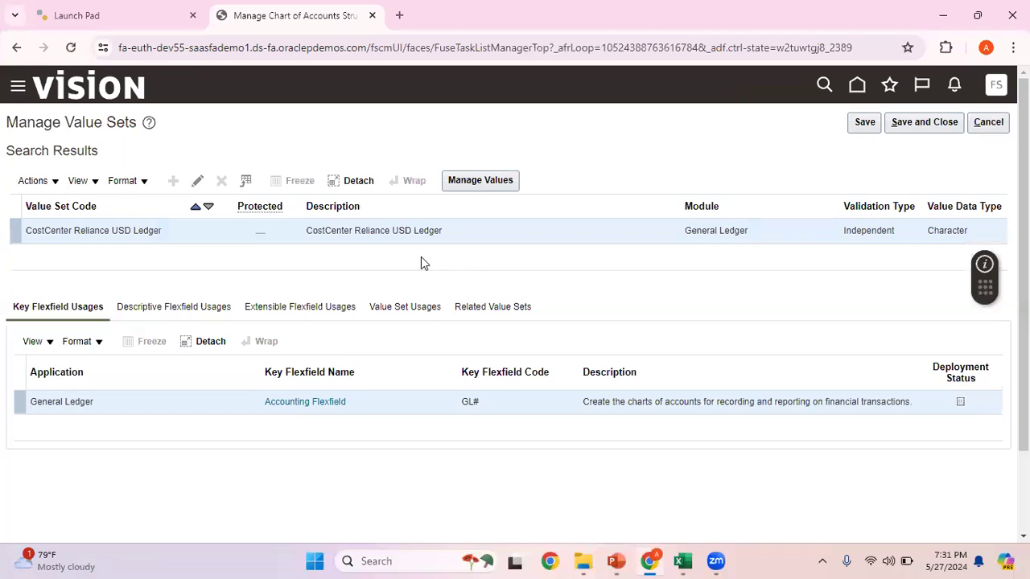
left_click(197, 181)
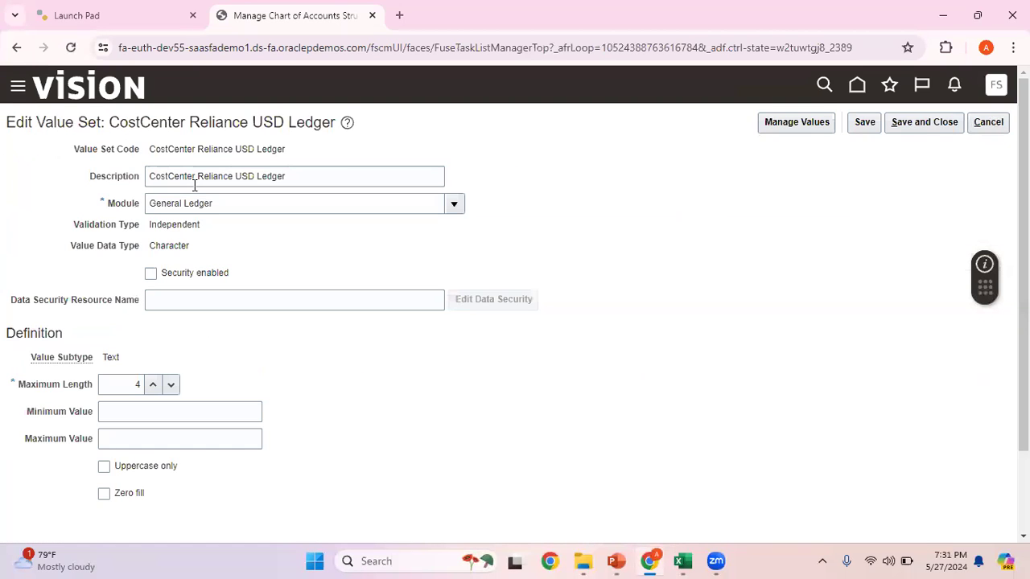
left_click(620, 560)
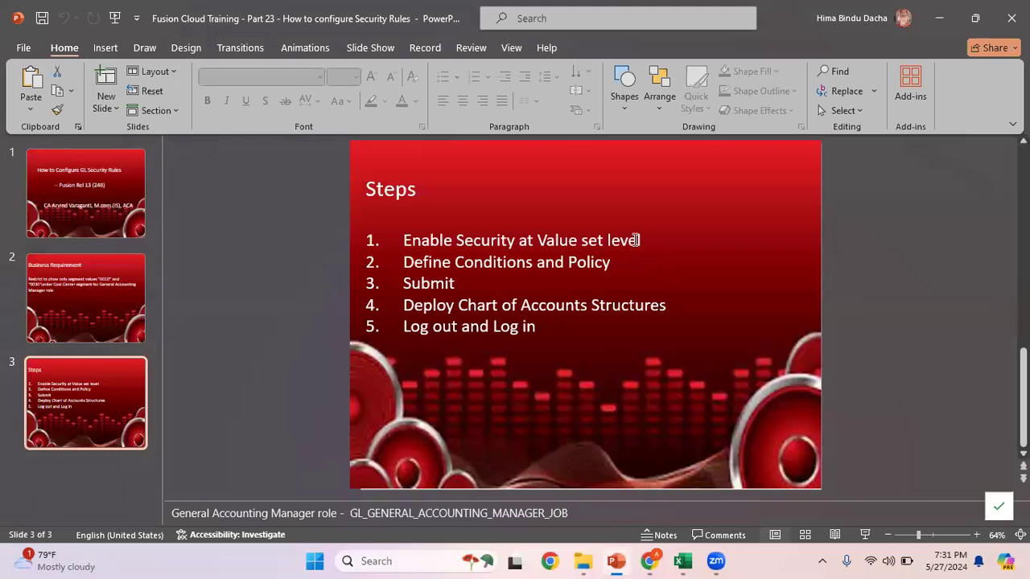
key("alt+Tab")
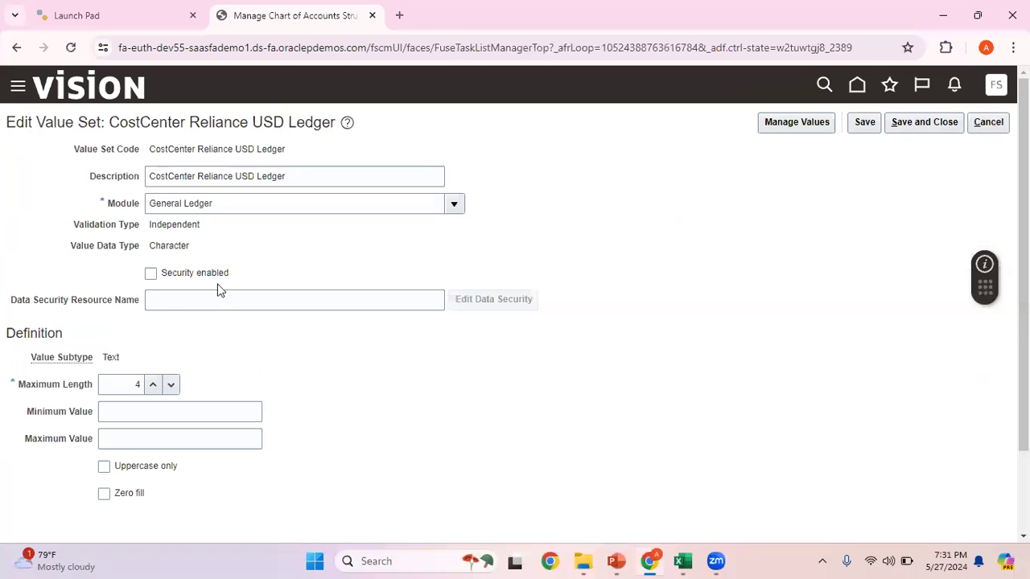
Enable security on the value set with the data security resource name CC_Security_Resource and save it.
left_click(150, 275)
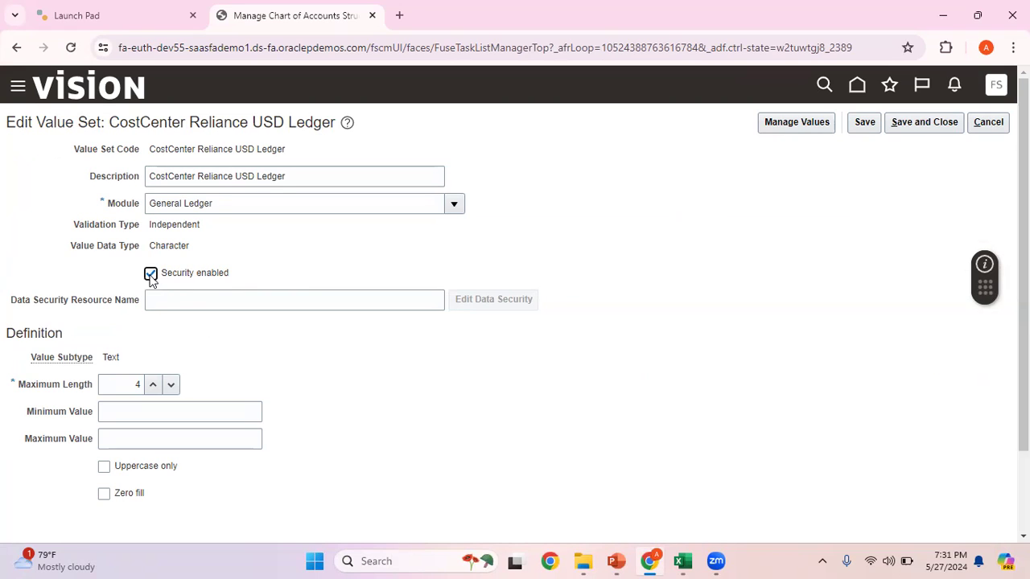
left_click(286, 302)
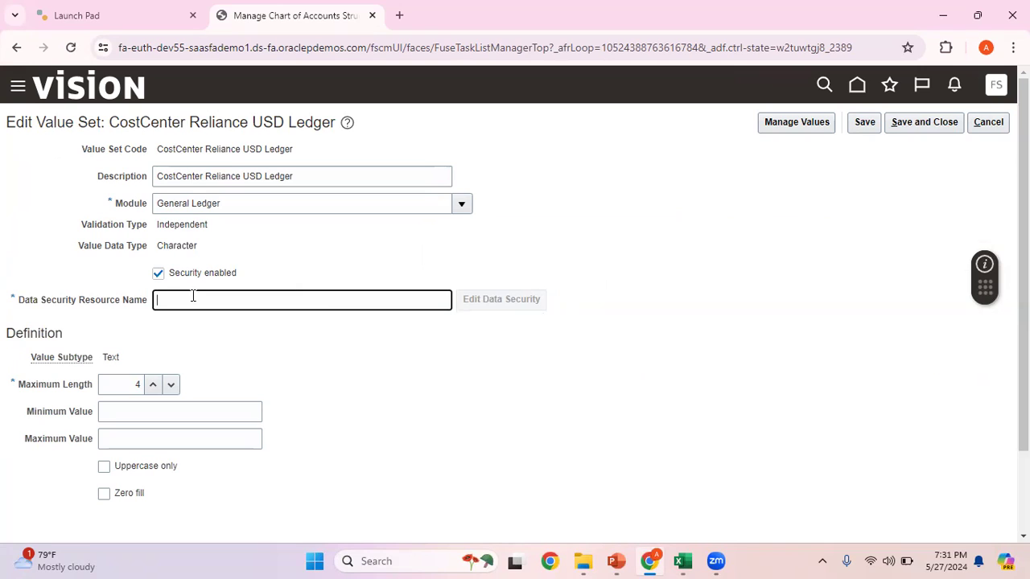
type("CC_Security_Resource")
left_click(545, 354)
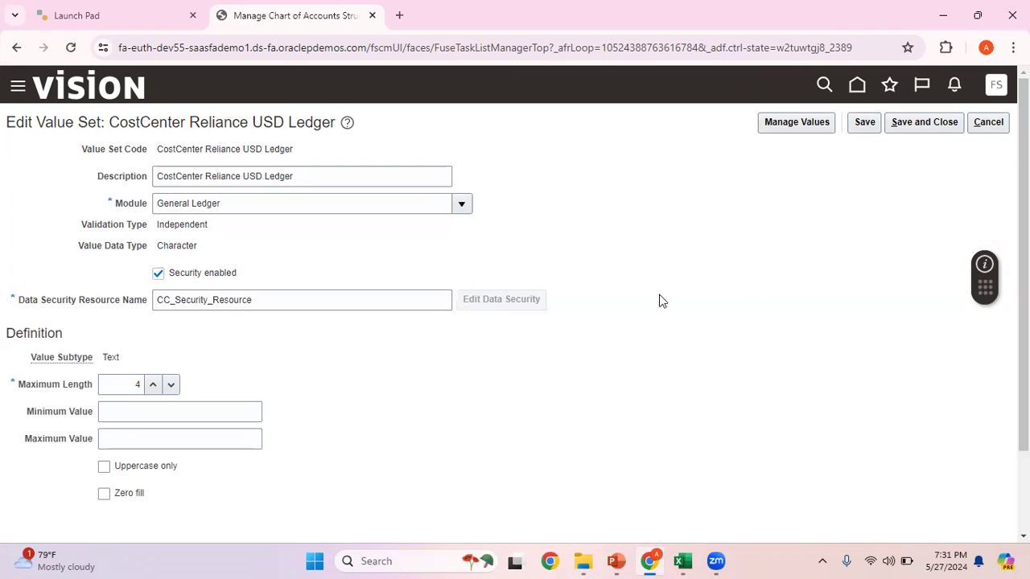
left_click(869, 131)
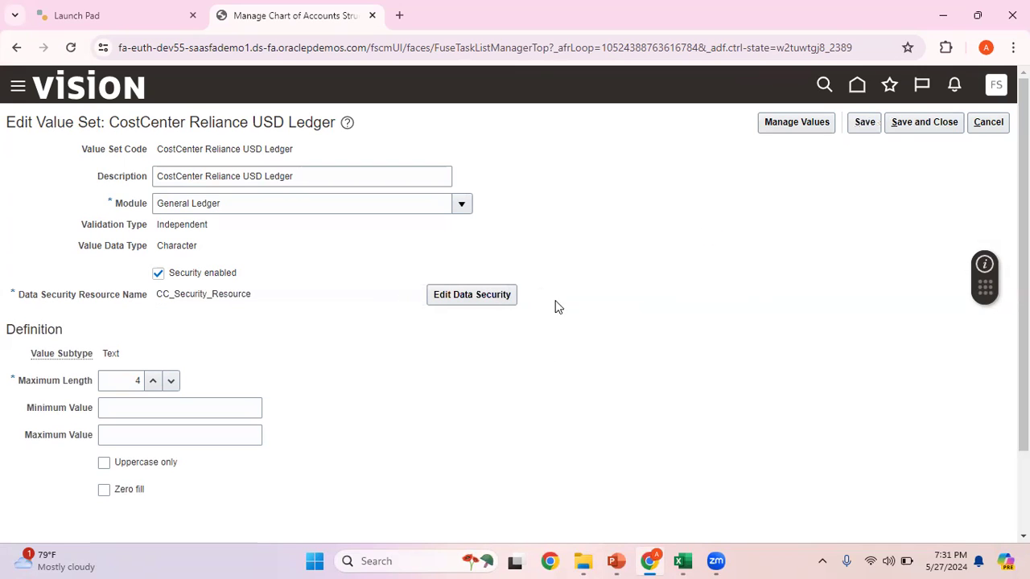
Open the data security of CC_Security_Resource for editing and consult the Steps slide in PowerPoint.
left_click(498, 300)
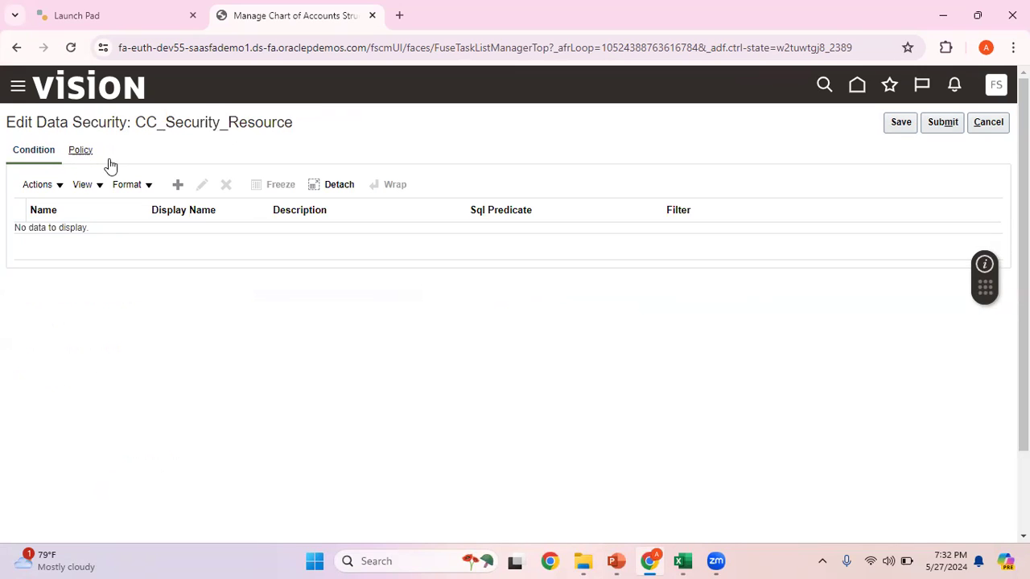
left_click(616, 561)
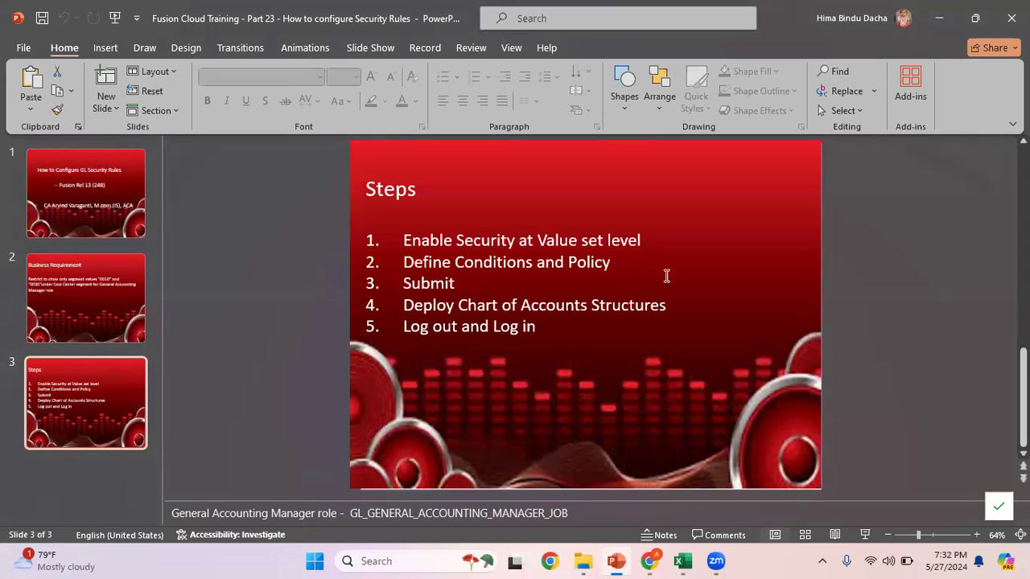
key("alt+Tab")
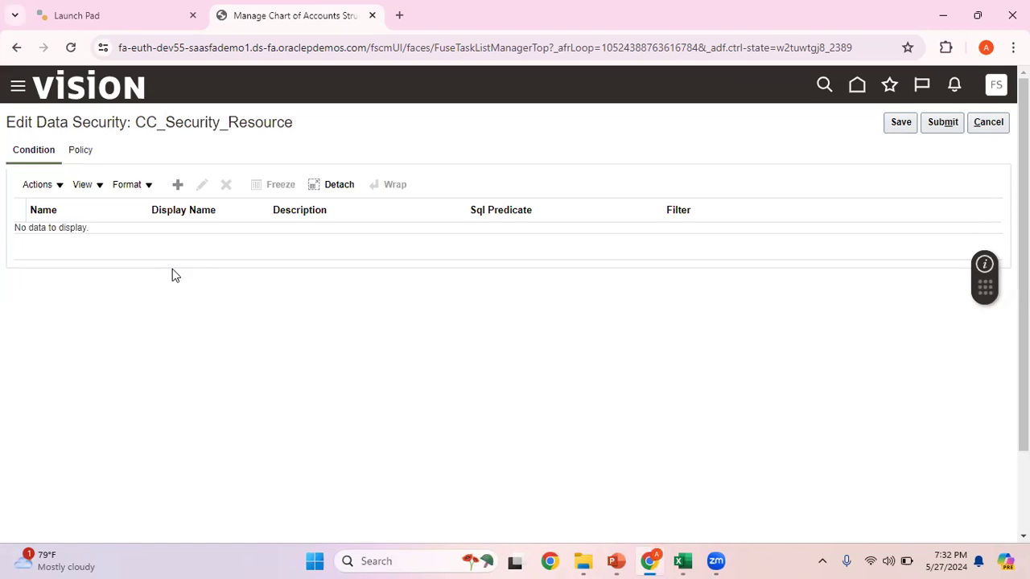
Start a new database resource condition named Rule_To_allow_CC_0010_0030, checking the values against the Business Requirement slide in PowerPoint.
left_click(177, 186)
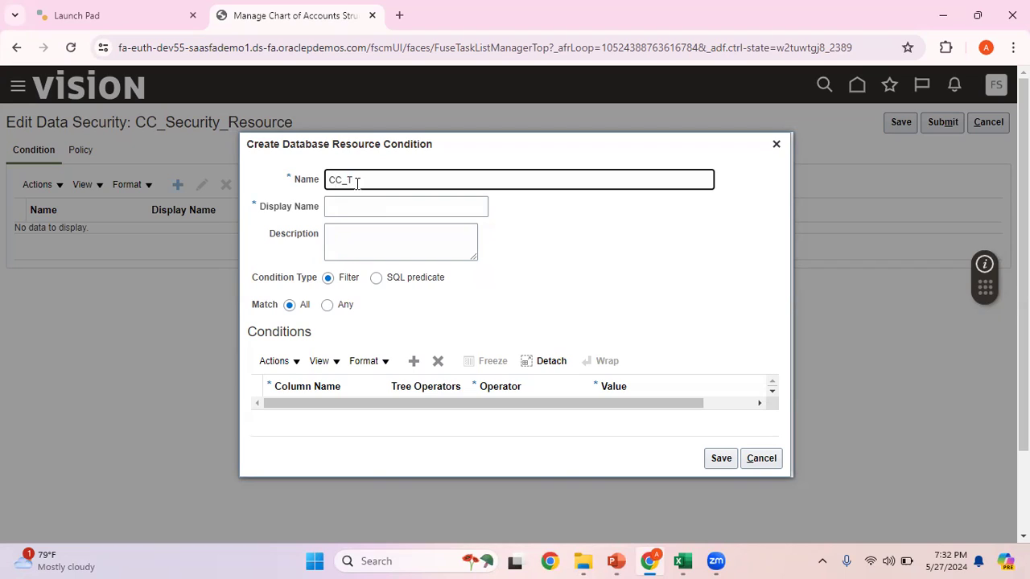
key("BackSpace")
key("BackSpace")
key("BackSpace")
type("_Tp_allow_CC_0010")
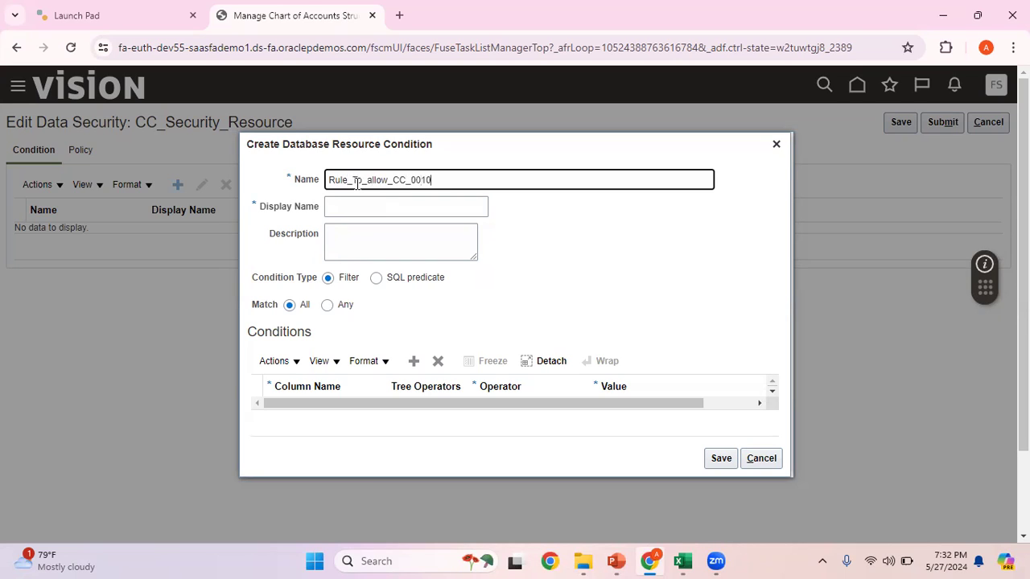
type("_0030")
key("alt+Tab")
left_click(90, 255)
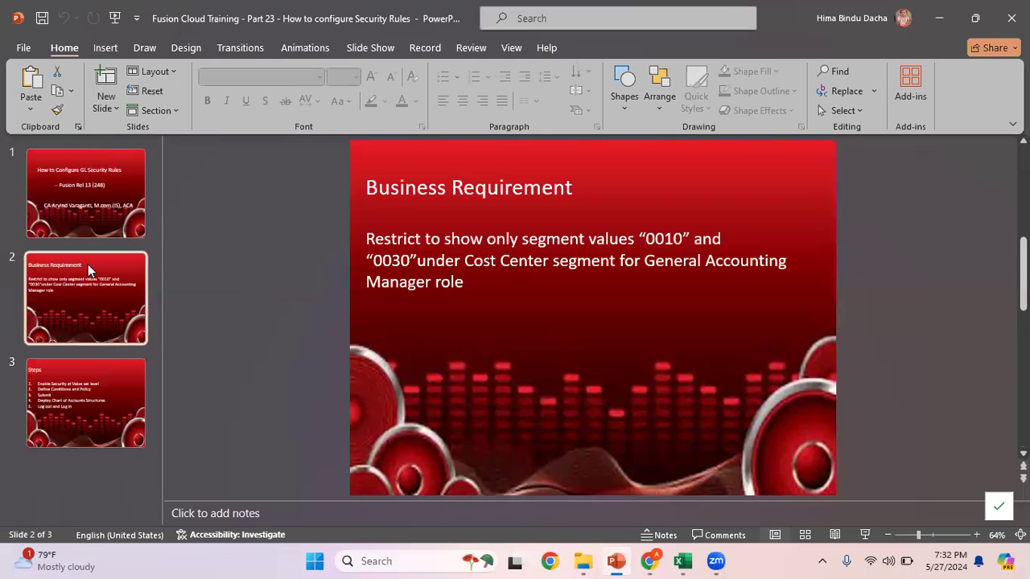
key("alt+Tab")
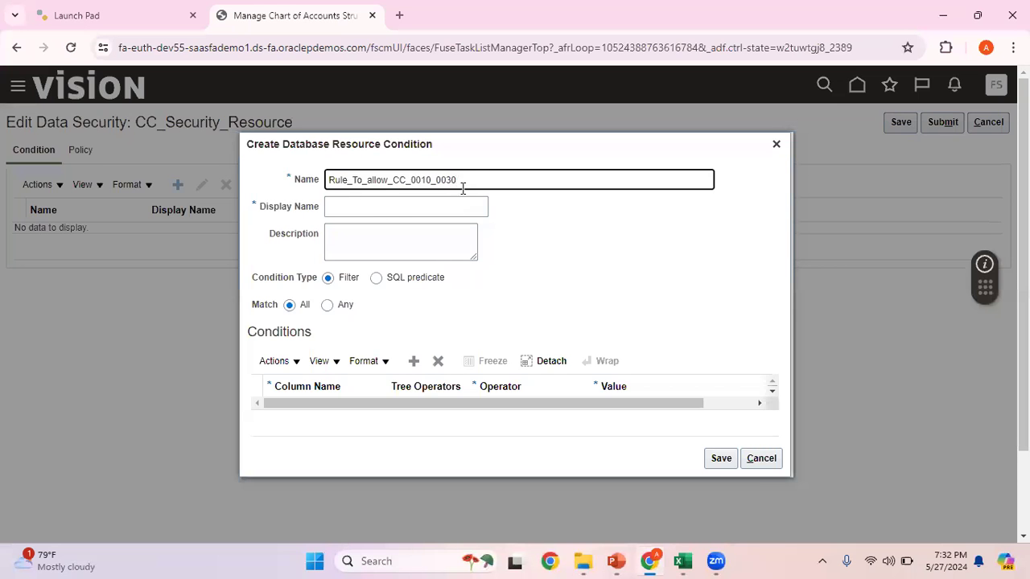
Set the condition's display name to "Rule to allow CC 0010 and 0030".
left_click_drag(469, 179, 281, 171)
left_click(351, 209)
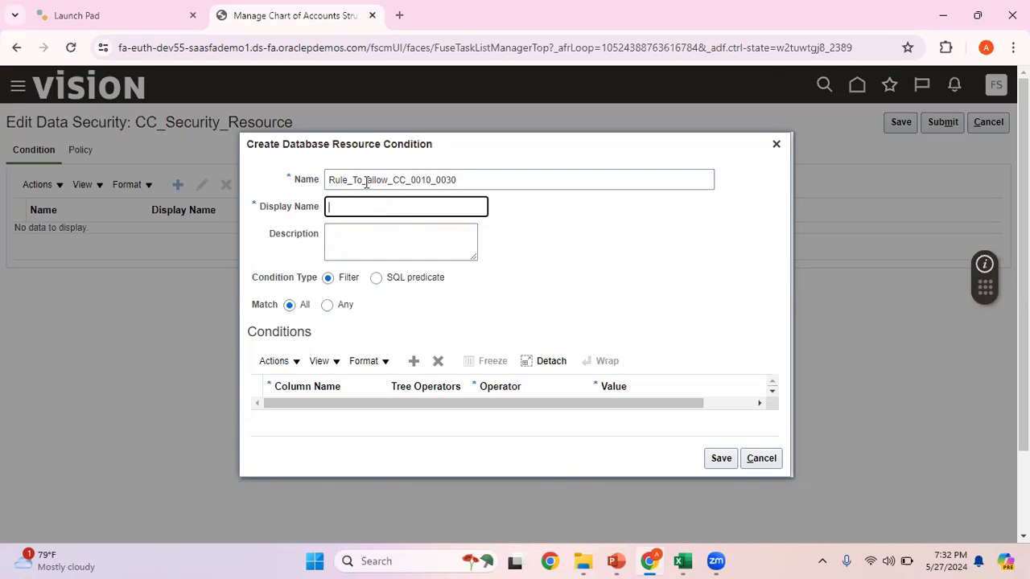
type("Rule to allow CC 0010 and 0030")
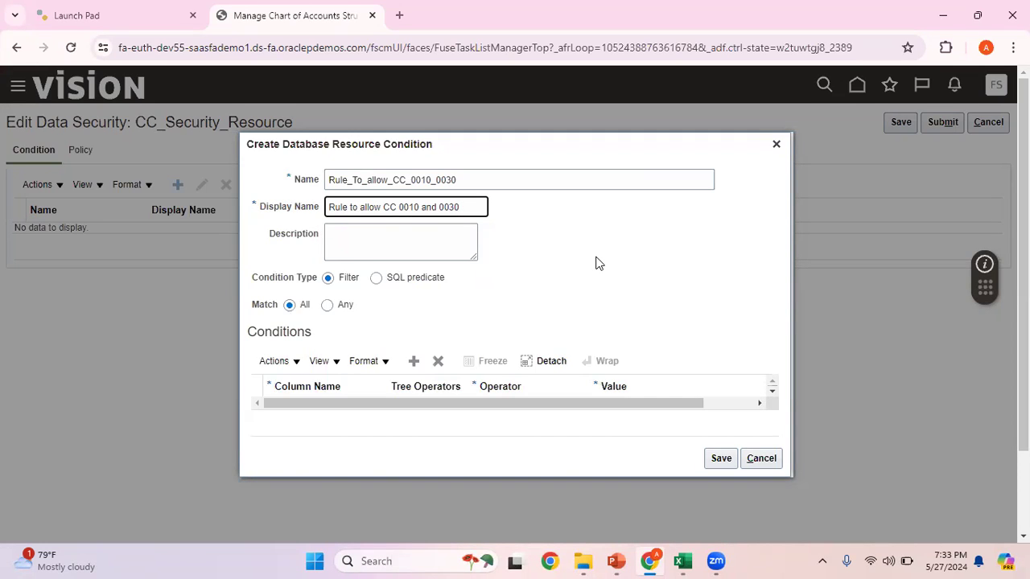
Enter the condition's description "This Security rule allows the user to access only Cost Centers 0010 and 0030".
left_click(395, 235)
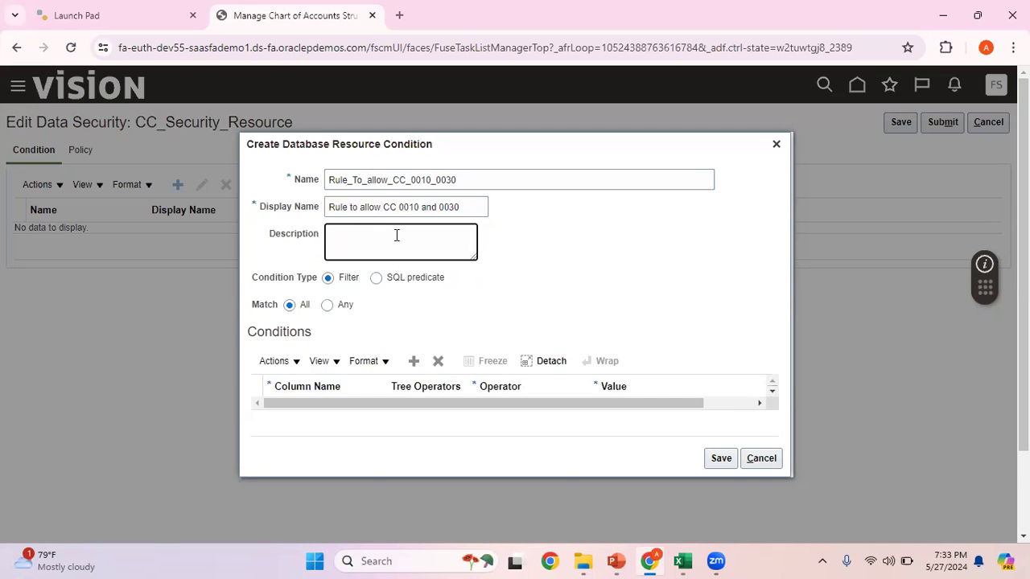
type("This Security rule allows the user to access on")
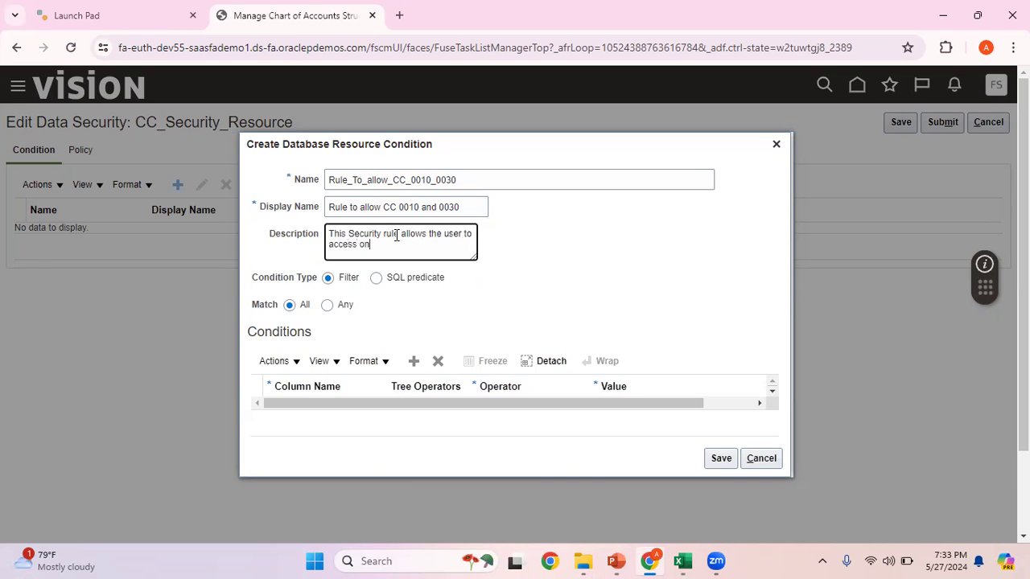
type("ly Cost Centers 0010 and 0030")
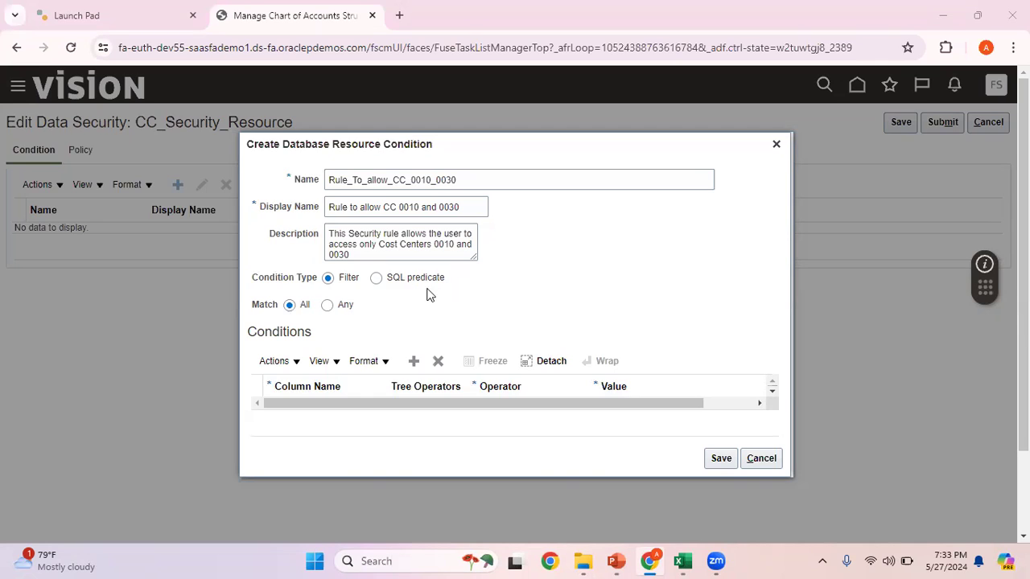
Set the condition to match Any and add a row where VALUE is Equal to 0010.
left_click(328, 308)
left_click(413, 360)
left_click(370, 398)
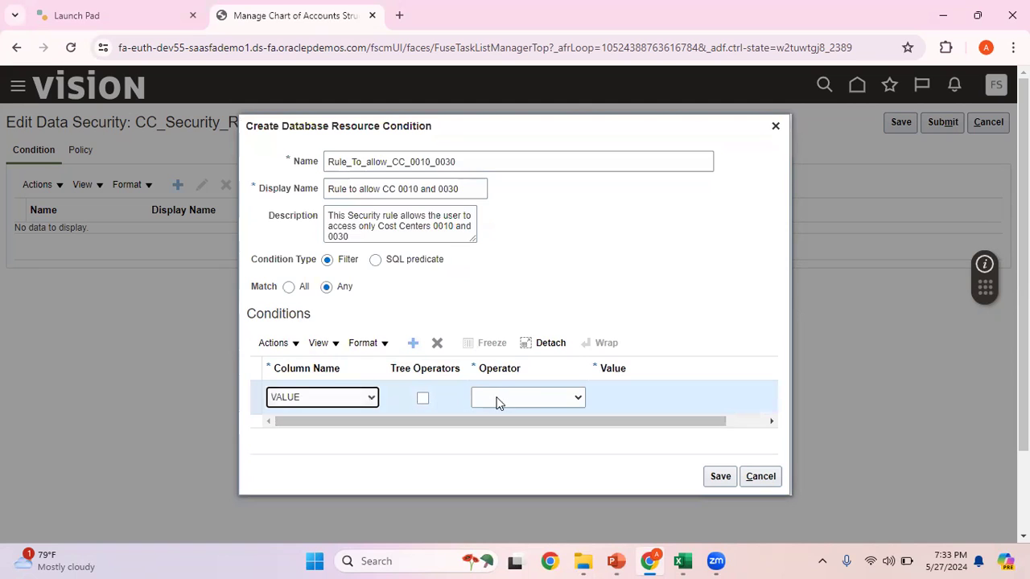
left_click(540, 396)
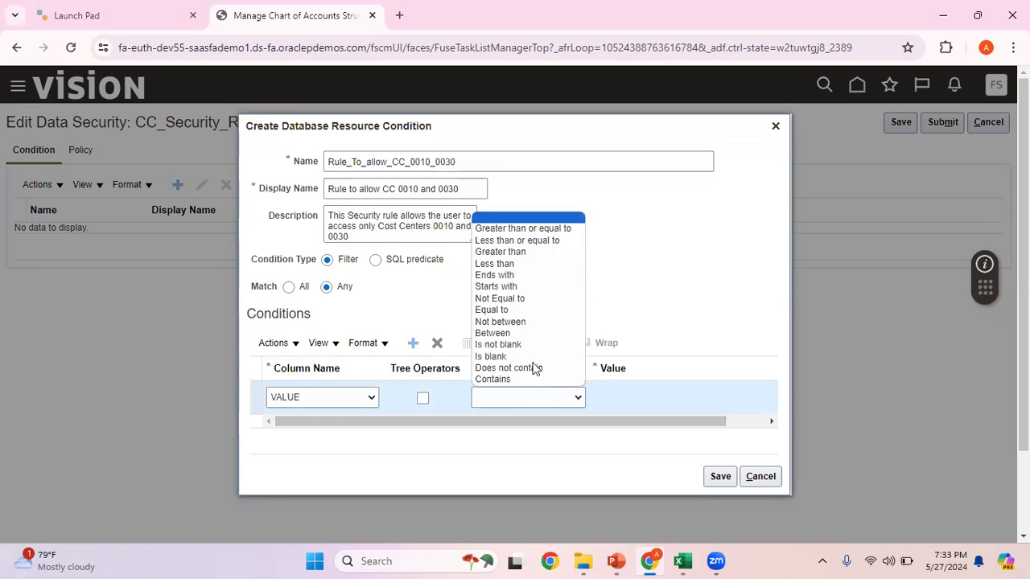
left_click(523, 309)
left_click(635, 396)
type("0010")
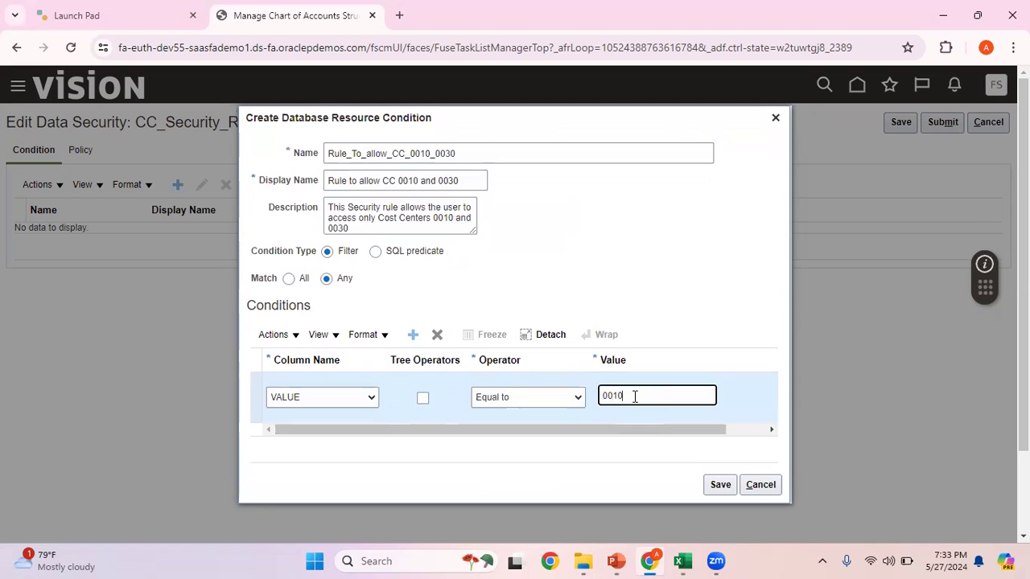
Add a second row where VALUE is Equal to 0030 and save the database resource condition.
left_click(412, 334)
left_click(335, 380)
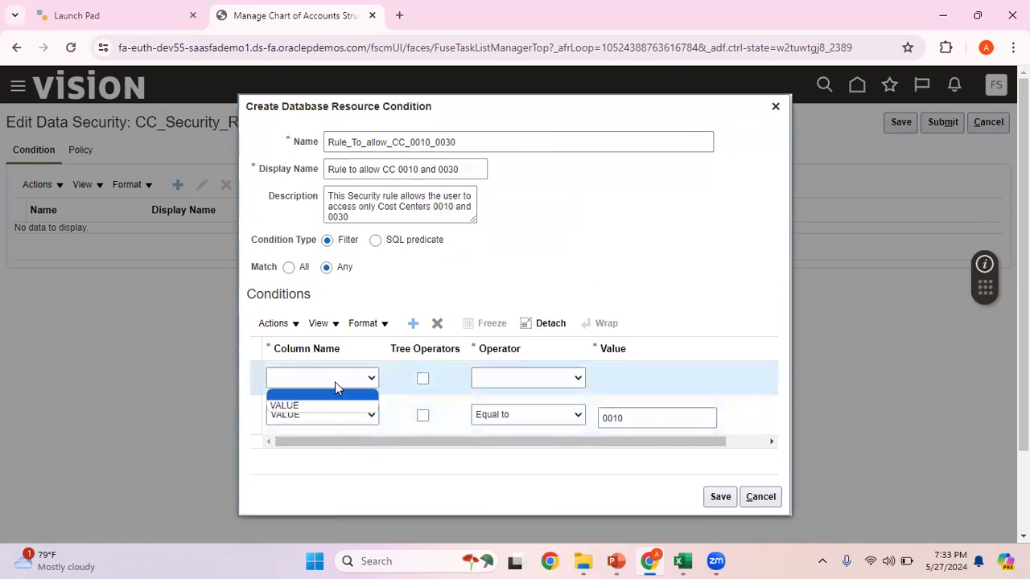
left_click(317, 405)
left_click(519, 380)
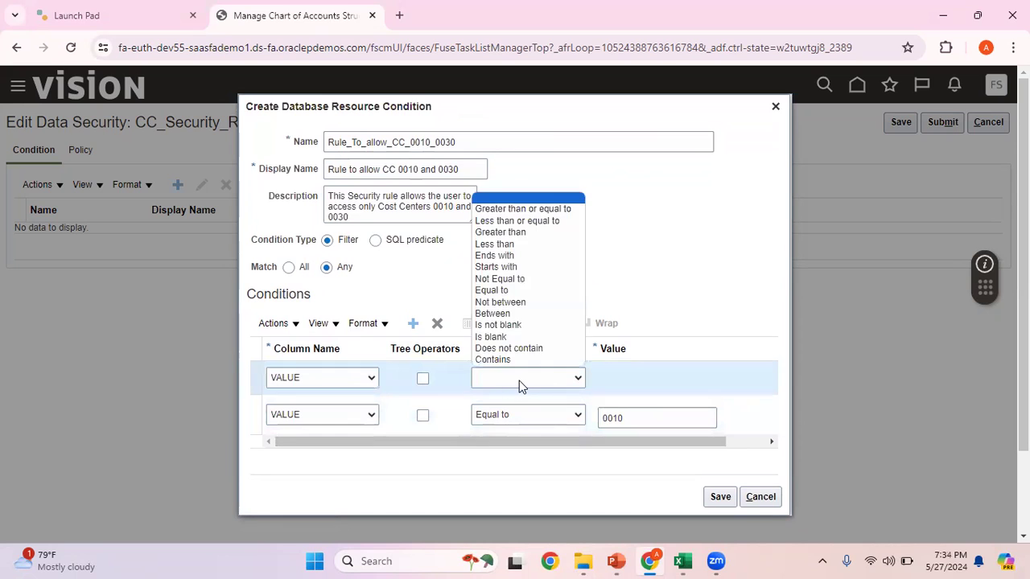
left_click(513, 290)
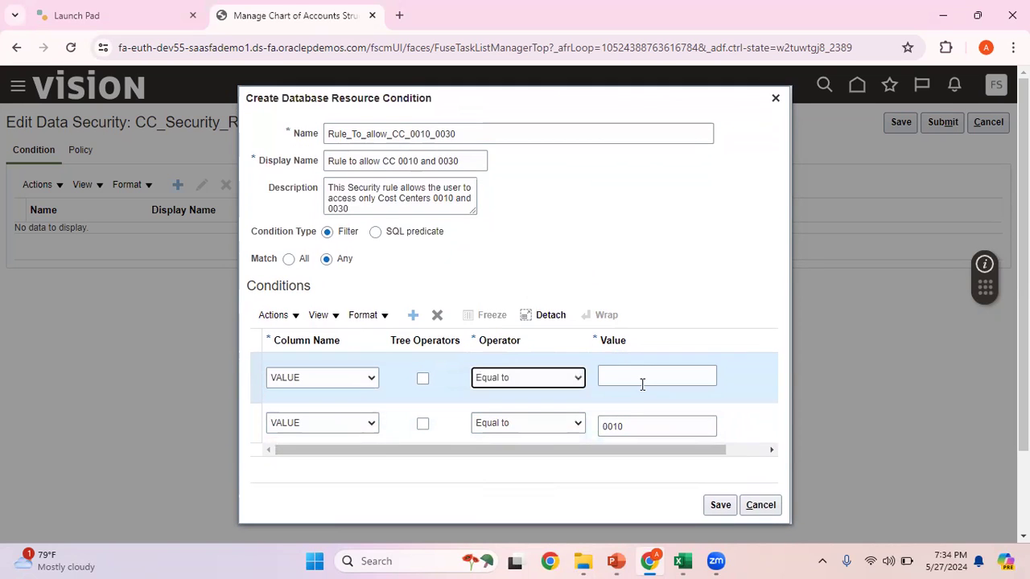
left_click(635, 378)
type("0030")
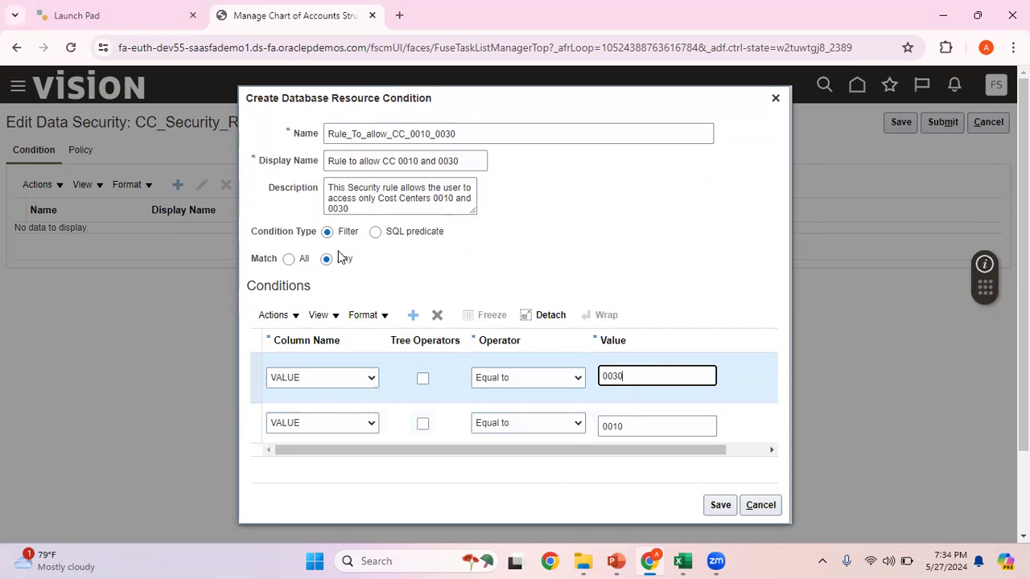
left_click(721, 506)
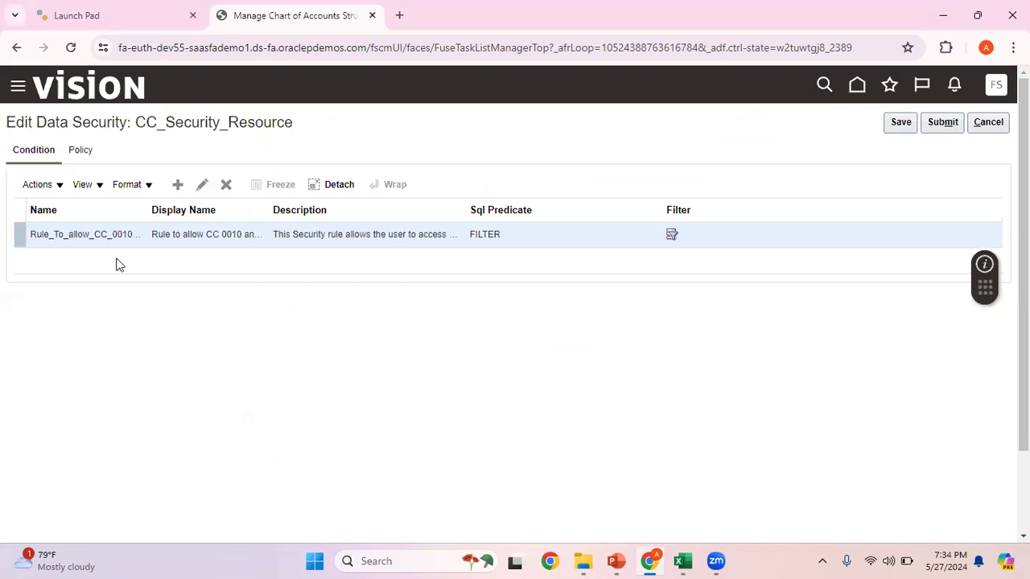
Create a new data security policy for CC_Security_Resource named CC_0010_0030_For_Gen_Acc_Manager.
left_click(80, 151)
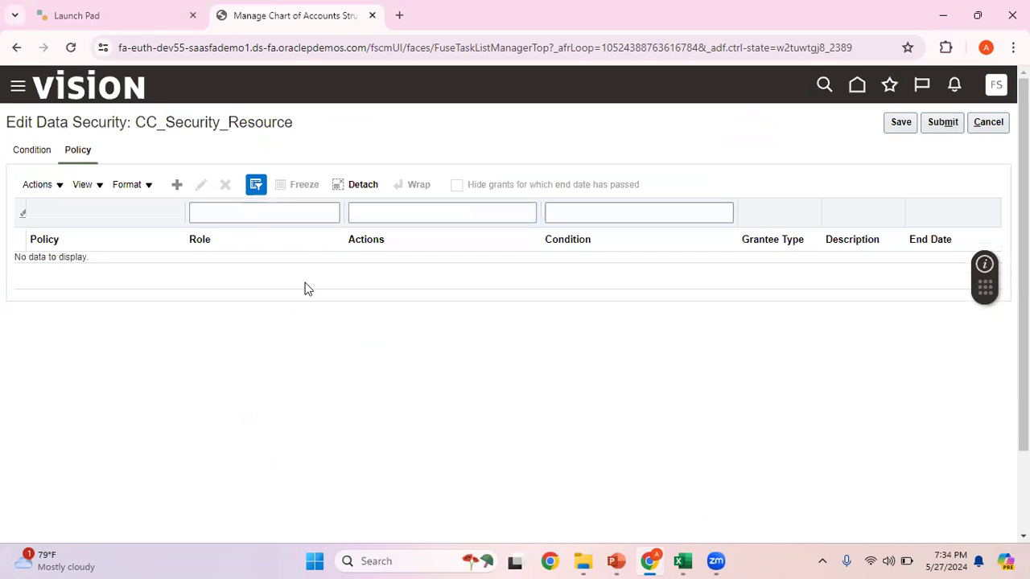
left_click(179, 185)
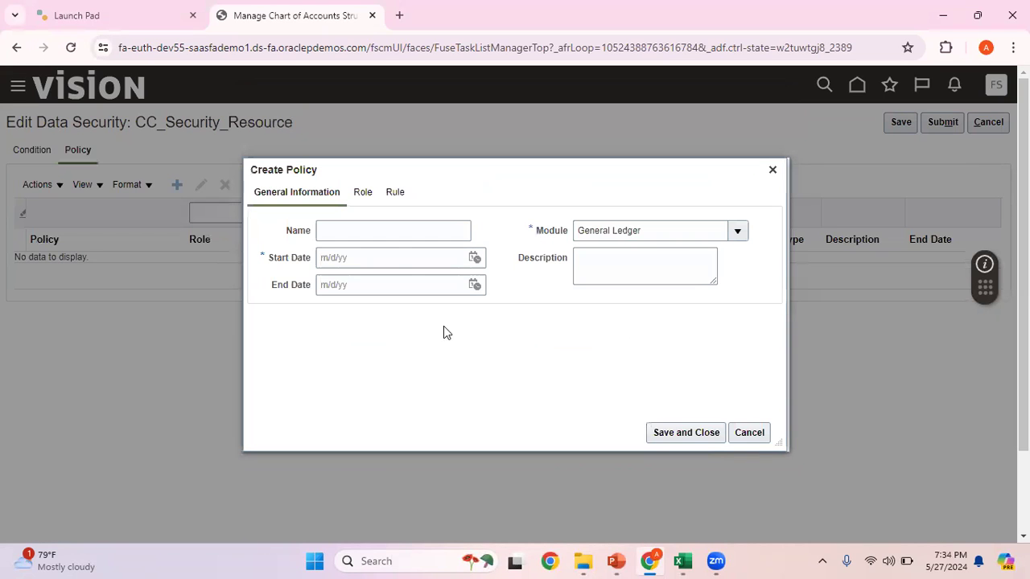
left_click(347, 229)
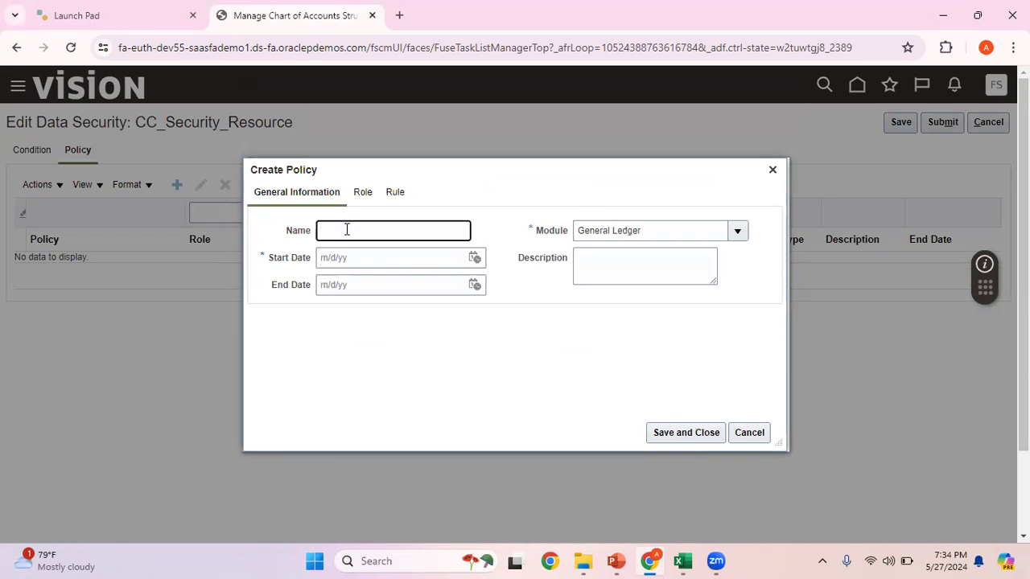
type("CC_0010_0030_For_Gen_")
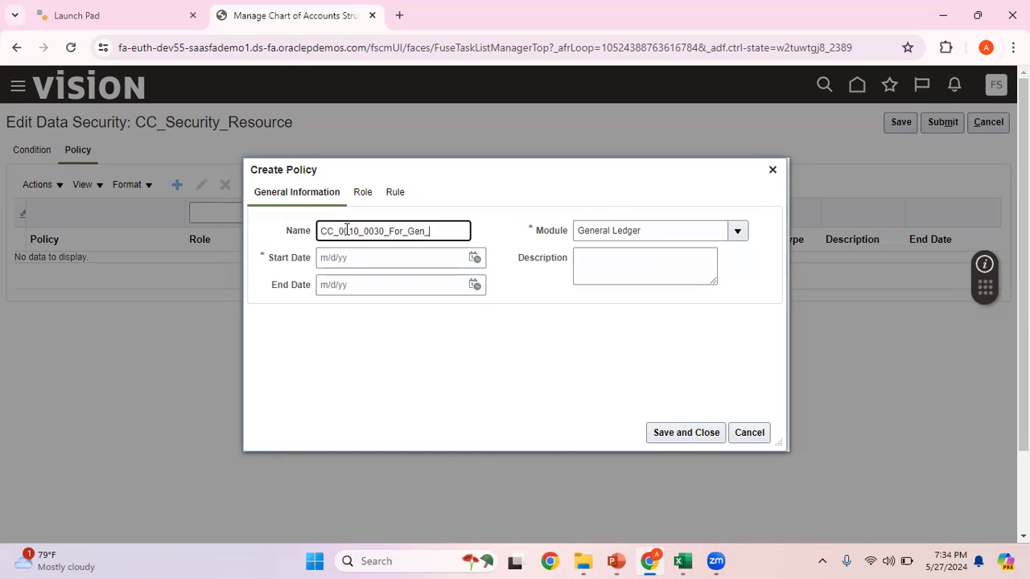
type("ager")
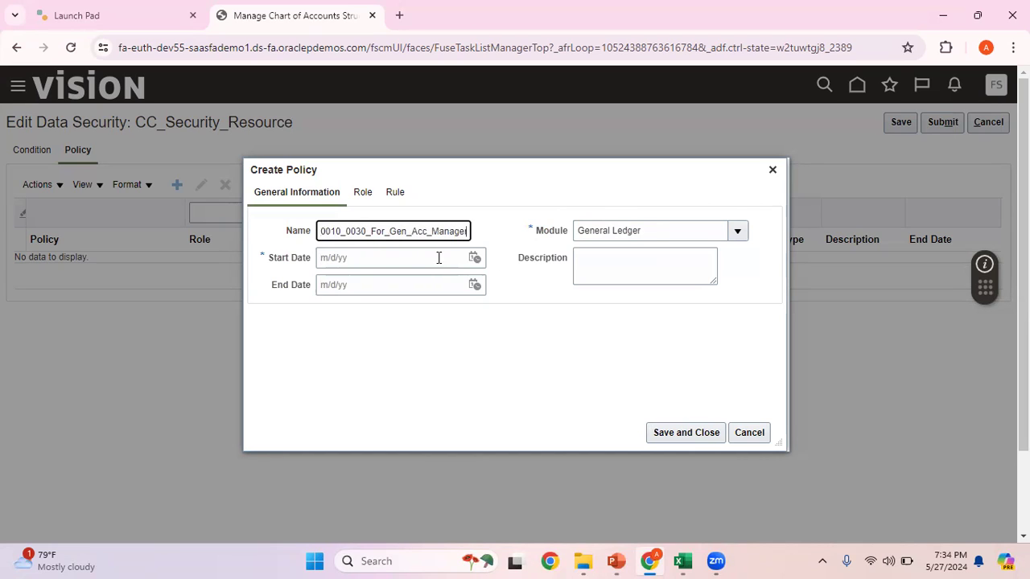
Set the policy's start date to 5/1/24.
left_click(472, 259)
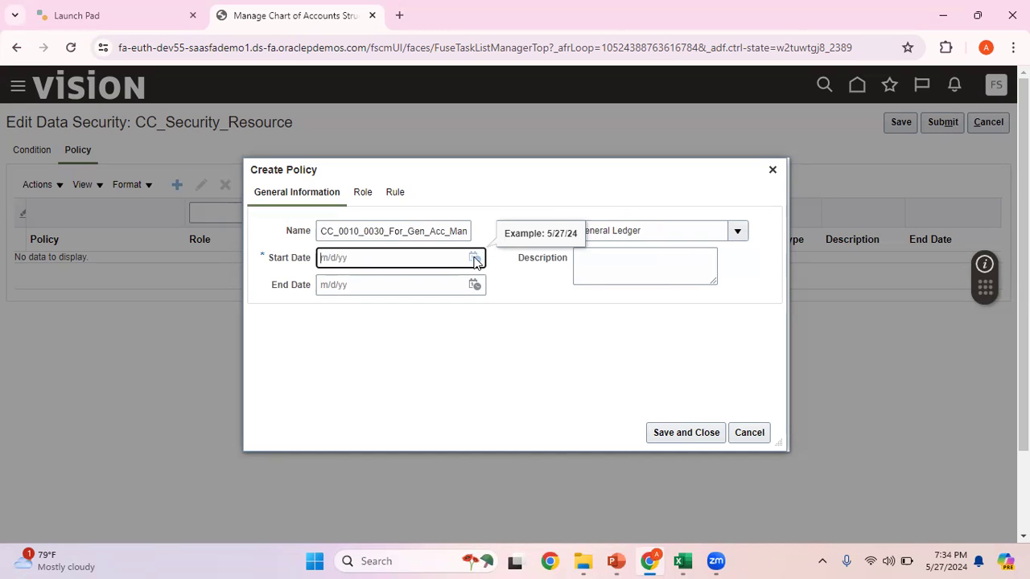
left_click(474, 259)
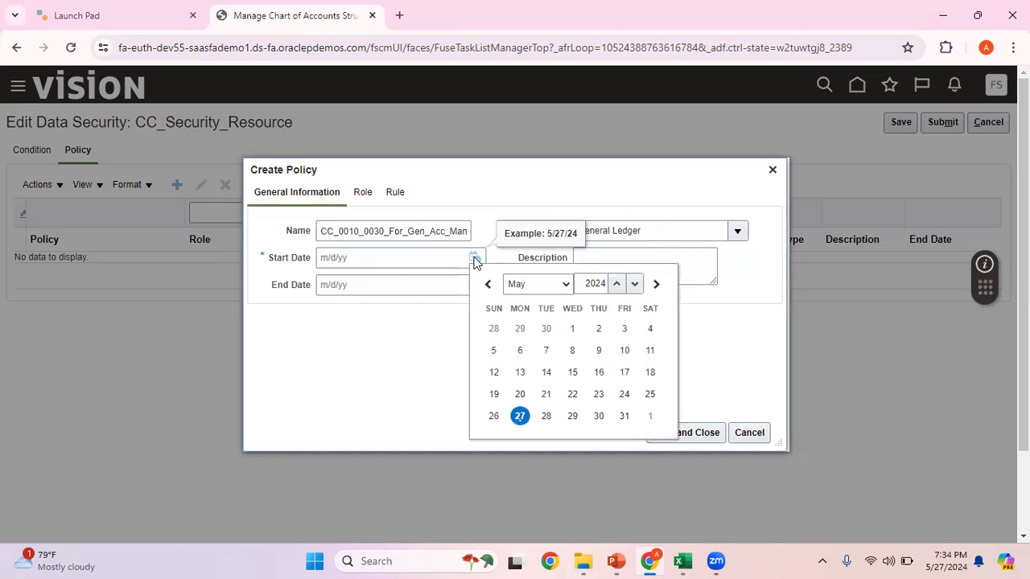
left_click(572, 328)
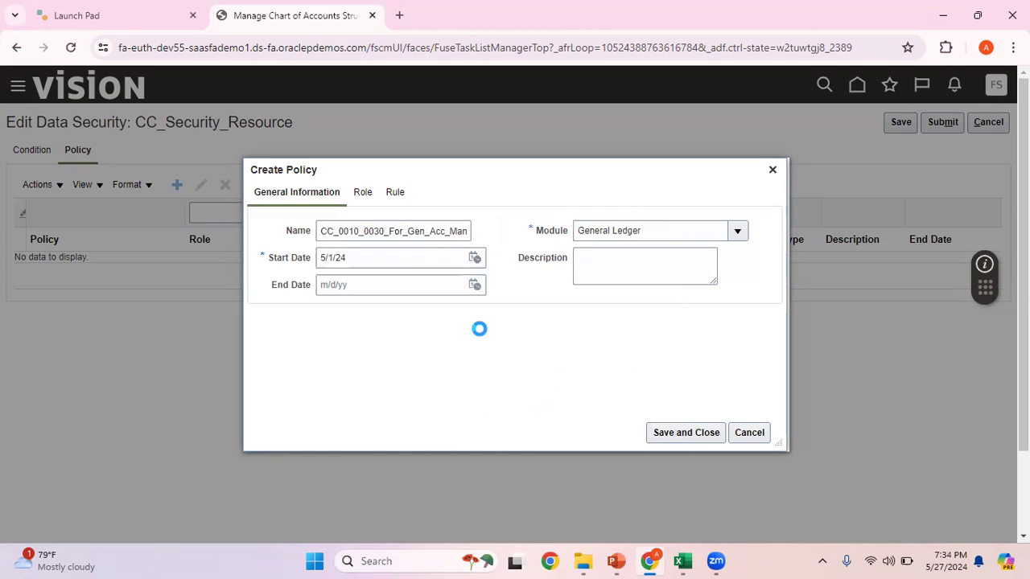
Start adding a role to the policy and search the roles of the fscm application.
left_click(363, 192)
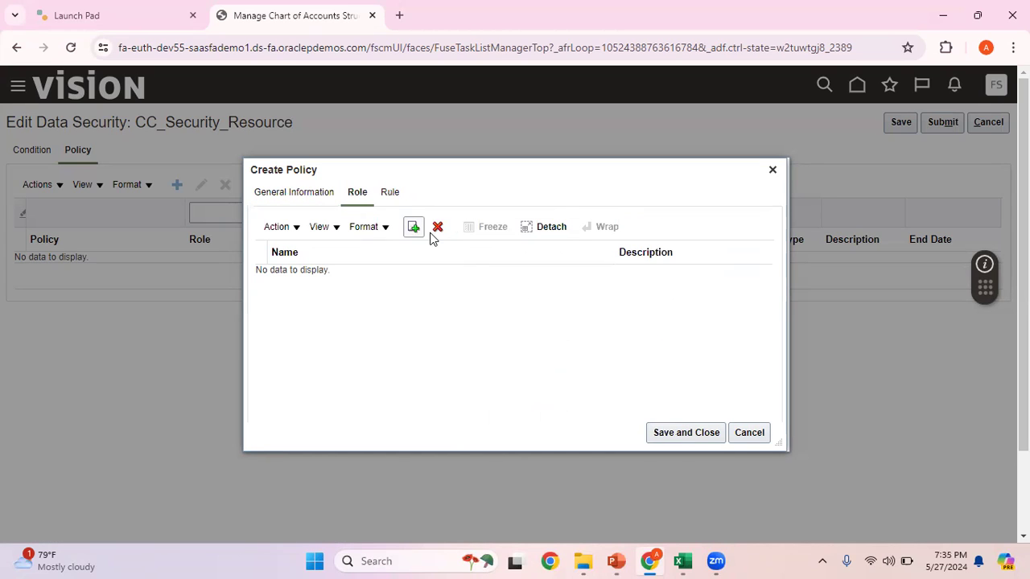
left_click(414, 228)
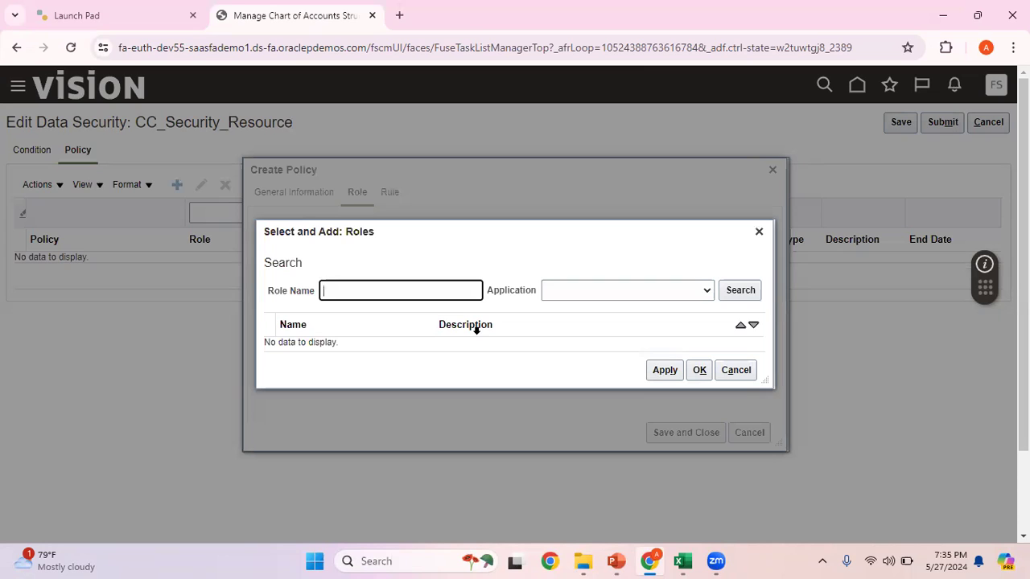
left_click(664, 290)
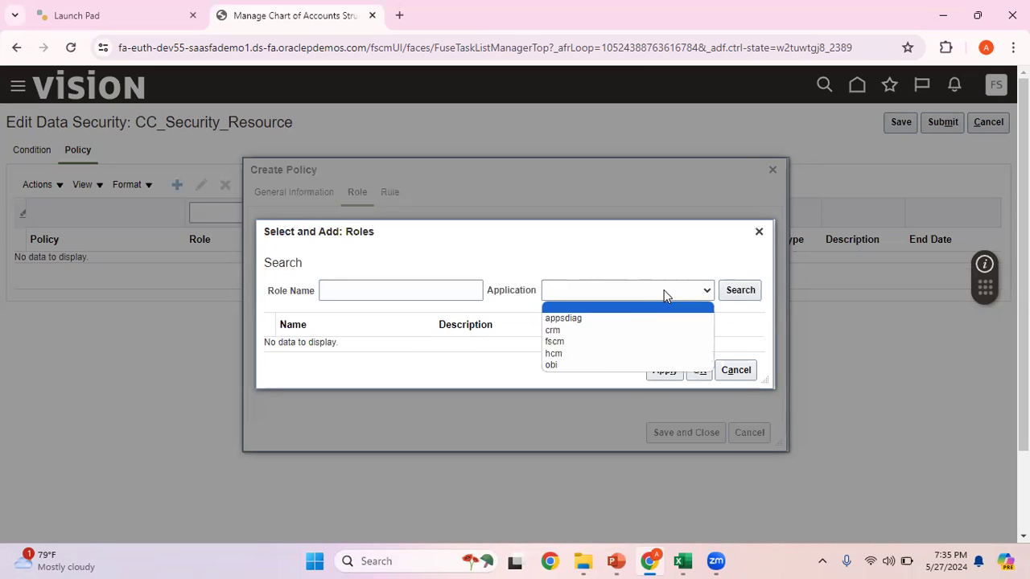
left_click(587, 344)
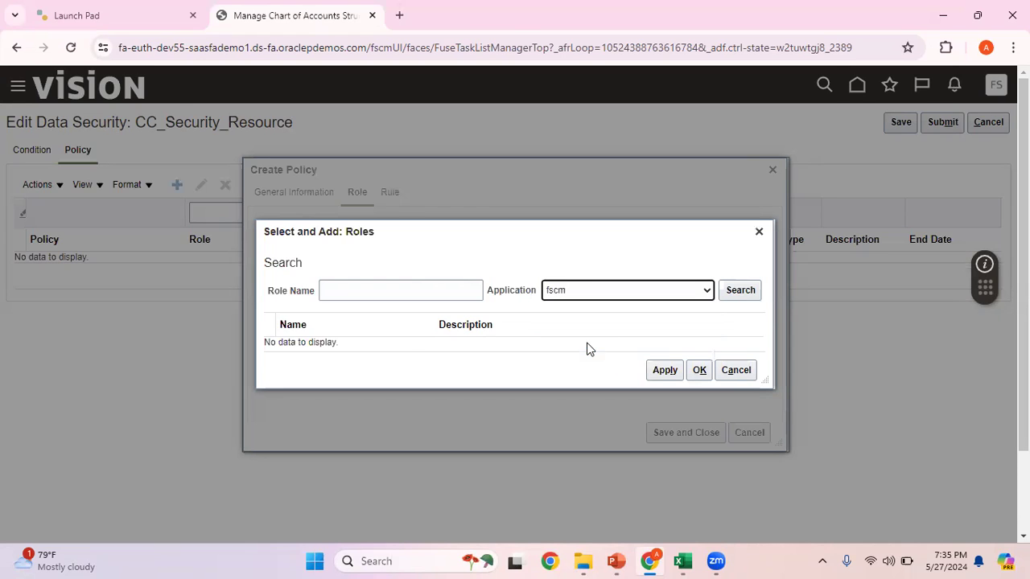
left_click(746, 293)
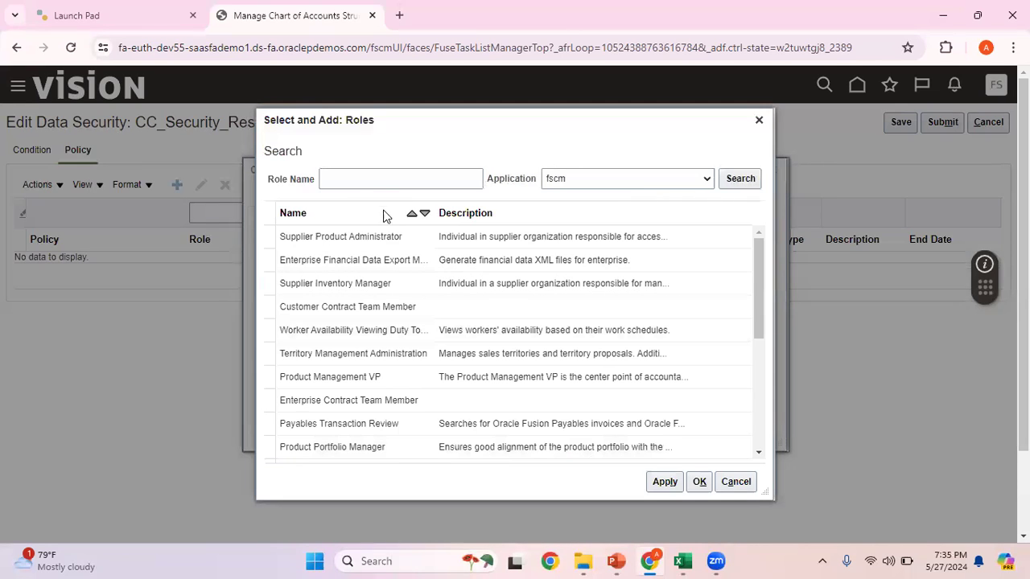
Try to find the role by searching for the name "General Accounting Manager", and clear the role name.
left_click(357, 179)
type("General")
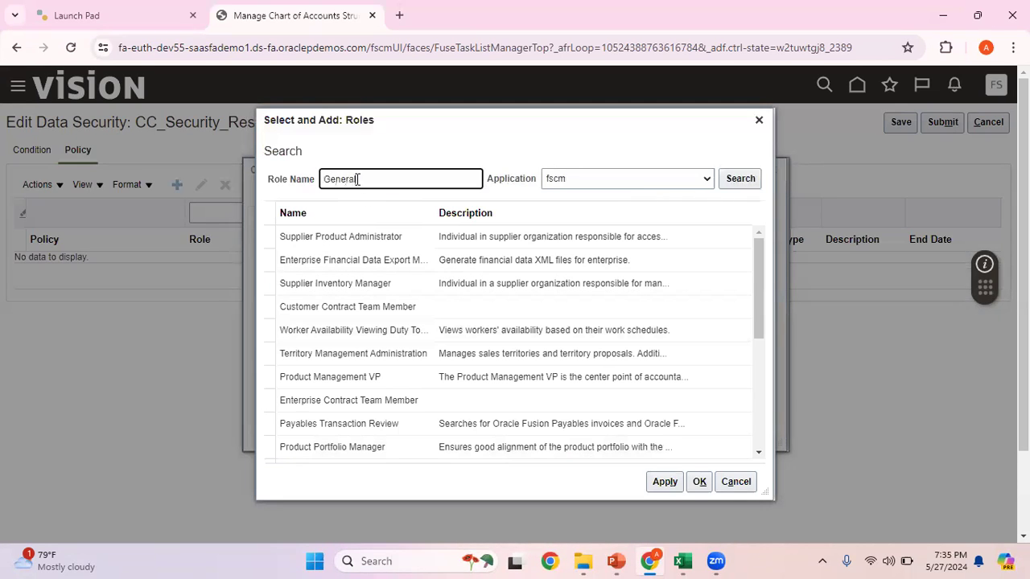
type(" Accounting Manager")
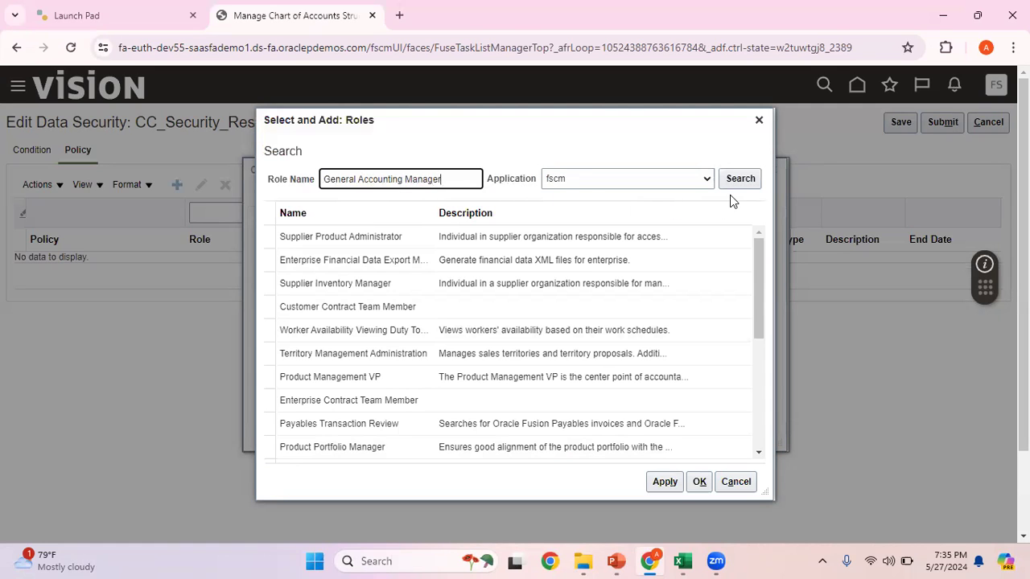
left_click(740, 178)
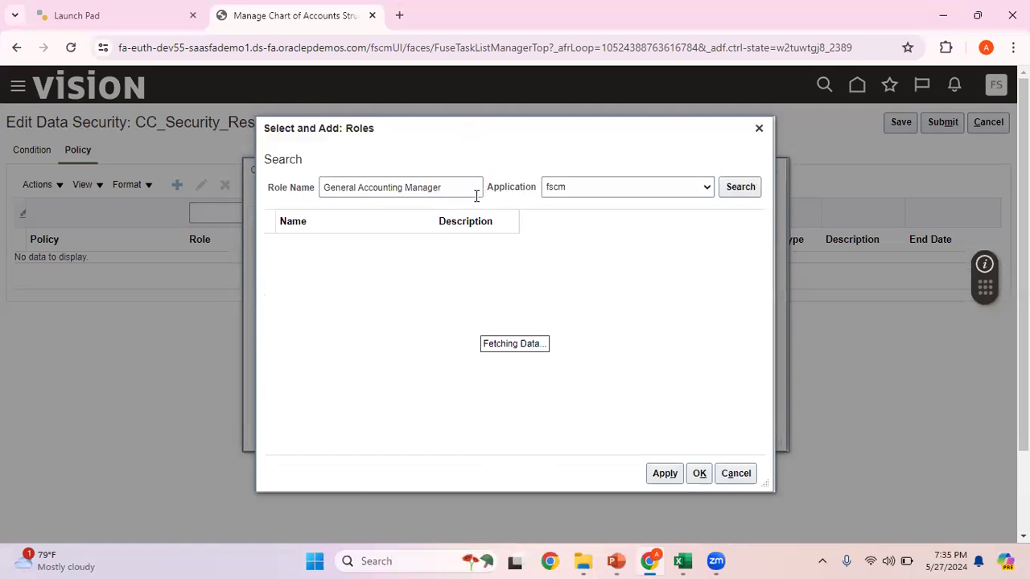
left_click_drag(449, 292, 256, 295)
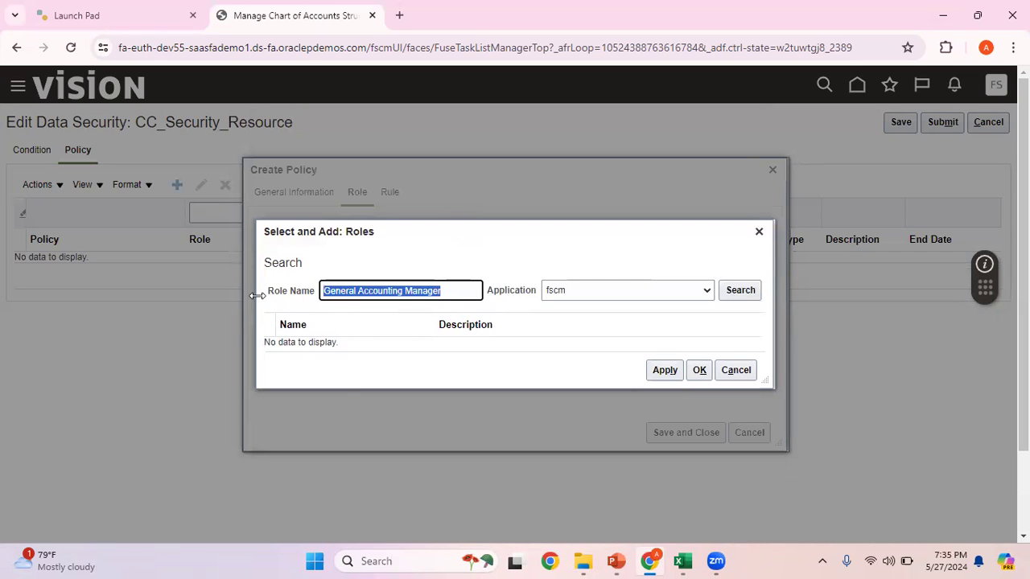
key("BackSpace")
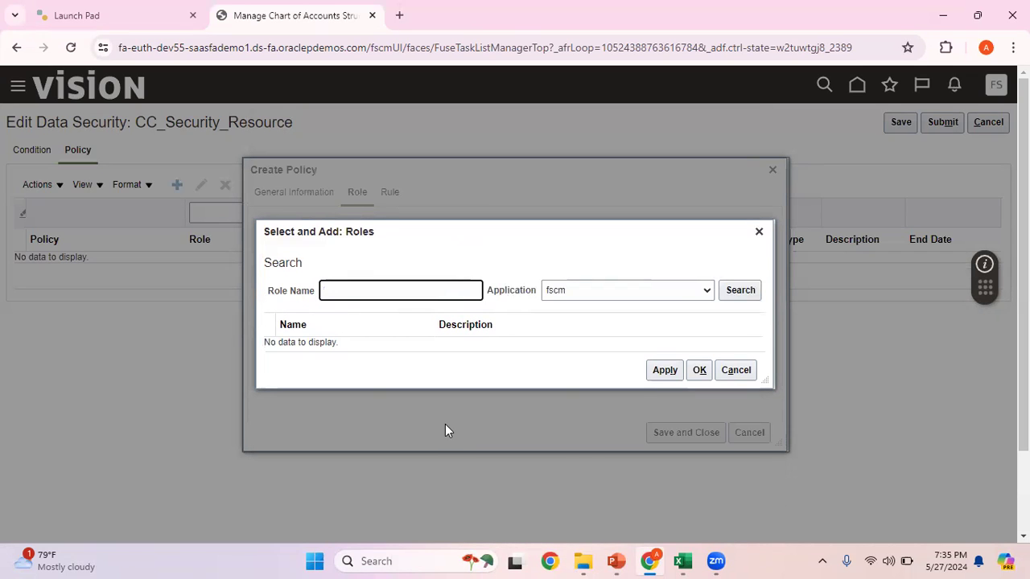
Switch to PowerPoint and copy the role code GL_GENERAL_ACCOUNTING_MANAGER_JOB from the notes of the Steps slide.
left_click(617, 560)
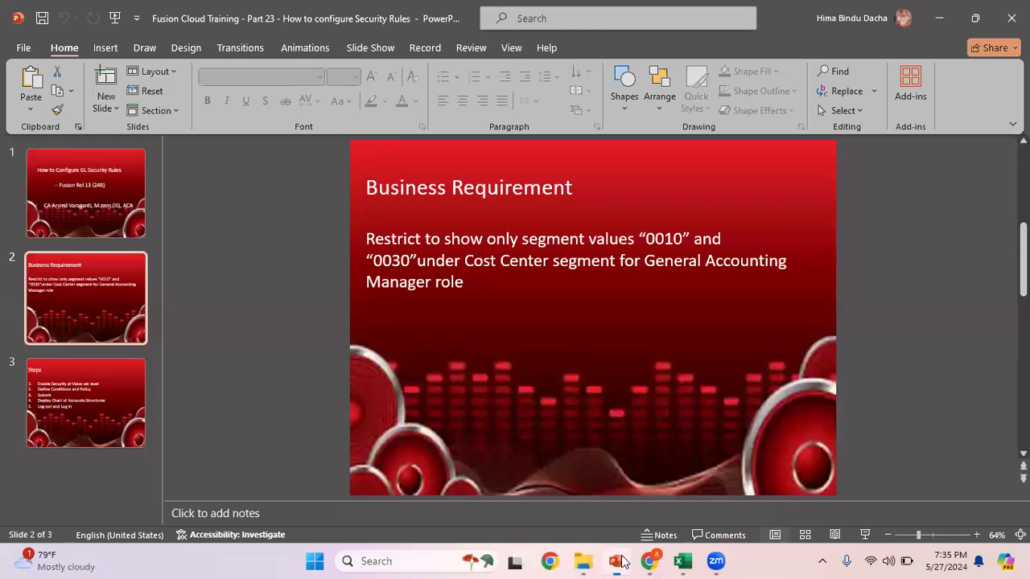
left_click(109, 409)
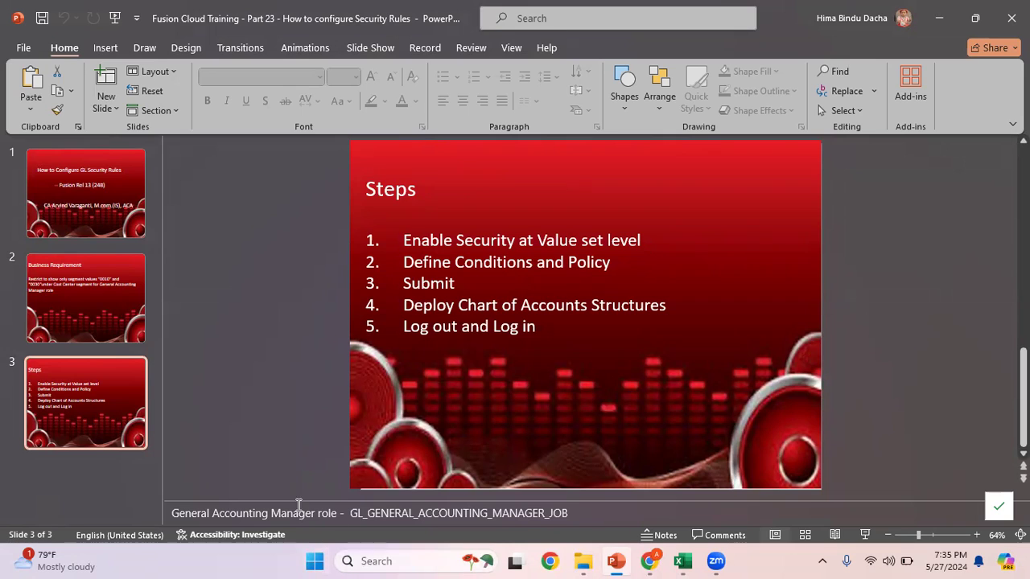
left_click(575, 518)
left_click_drag(574, 517, 351, 512)
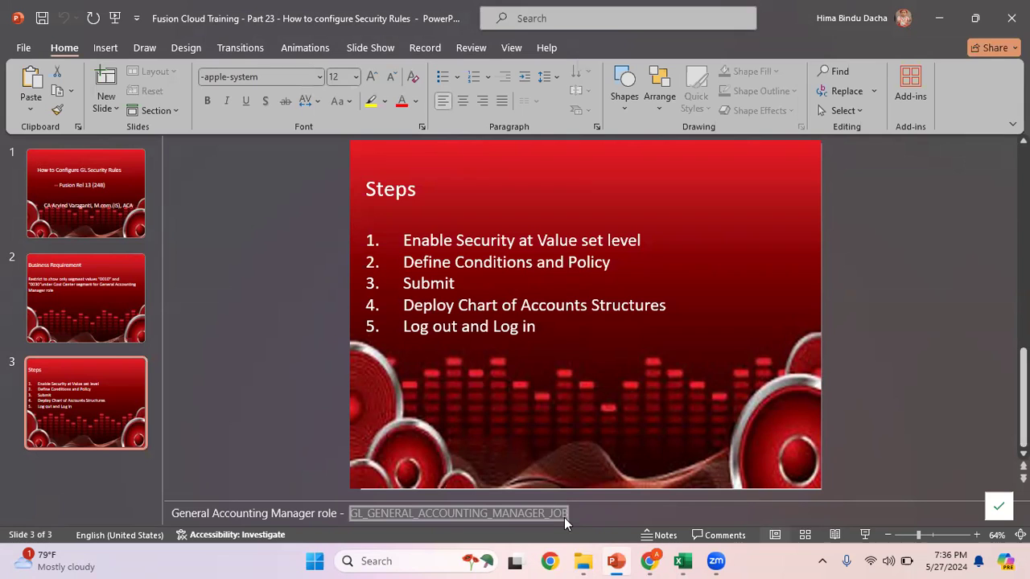
Return to Chrome, search the roles for GL_GENERAL_ACCOUNTING_MANAGER_JOB and add General Accounting Manager to the policy.
key("alt+Tab")
type("GL_GENERAL_ACCOUNTING_MANAGER_JOB")
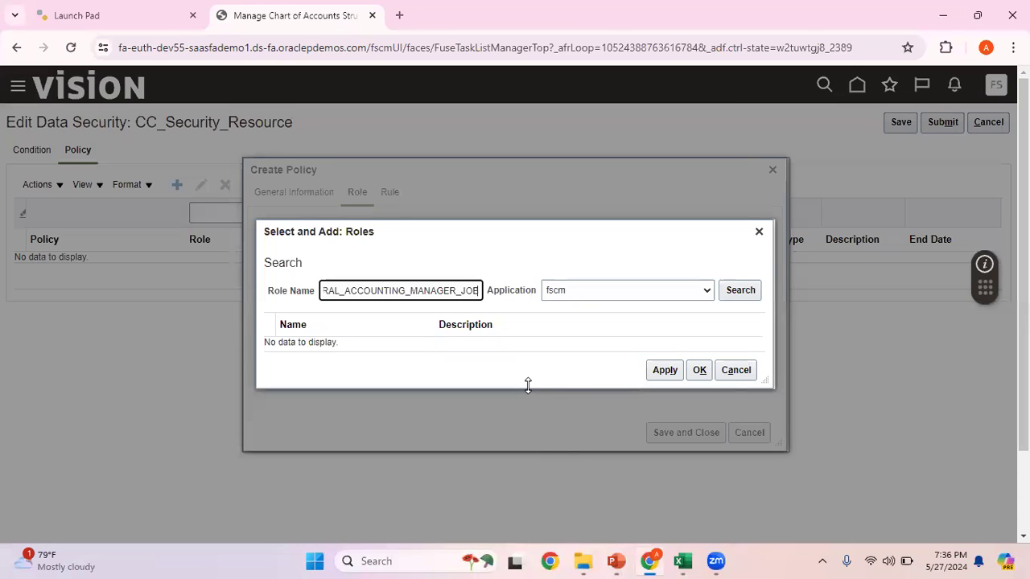
left_click(741, 290)
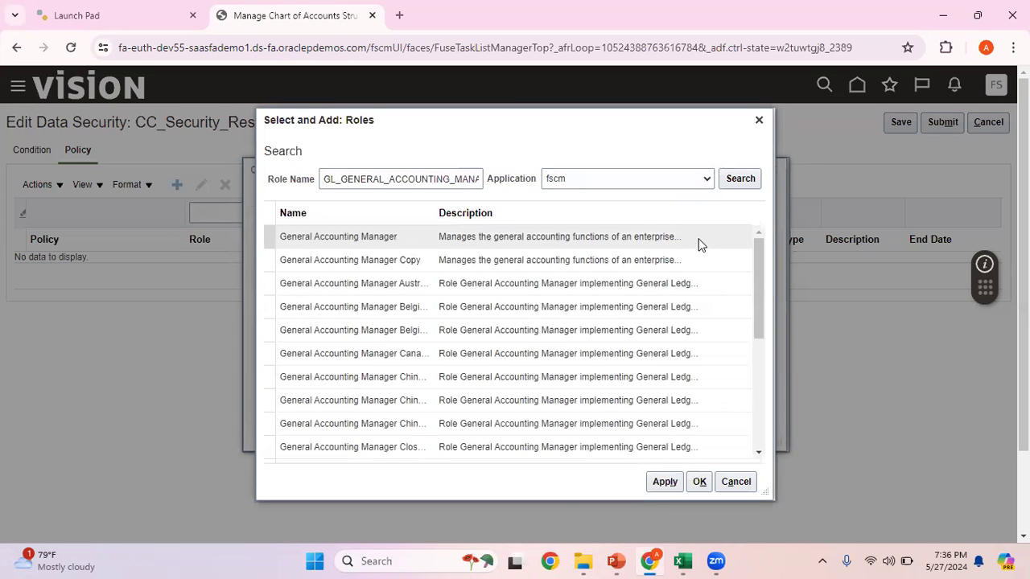
left_click(699, 482)
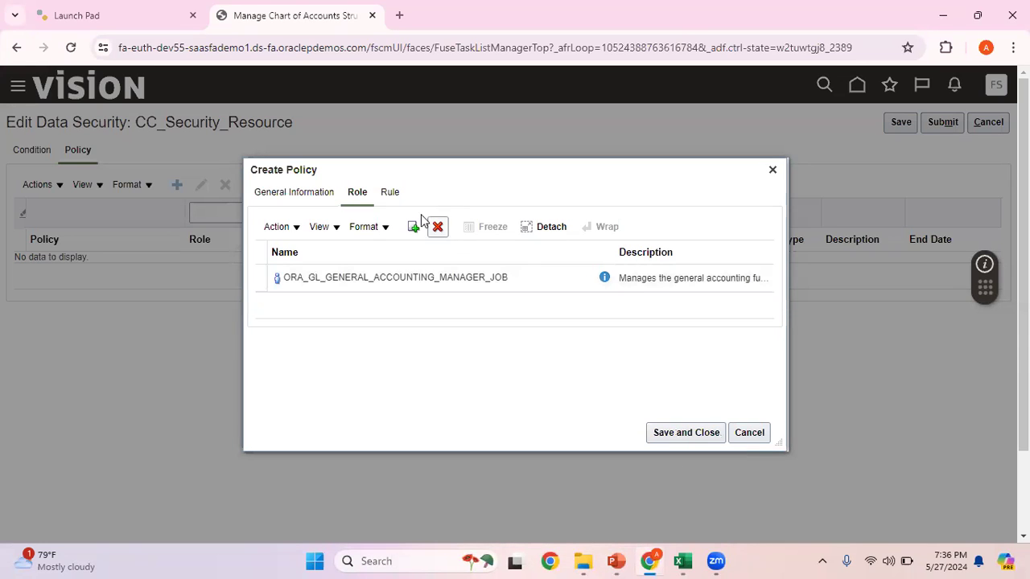
Set the policy's rule to the Multiple Values row set with condition "Rule to allow CC 0010 and 0030", and save the policy.
left_click(391, 193)
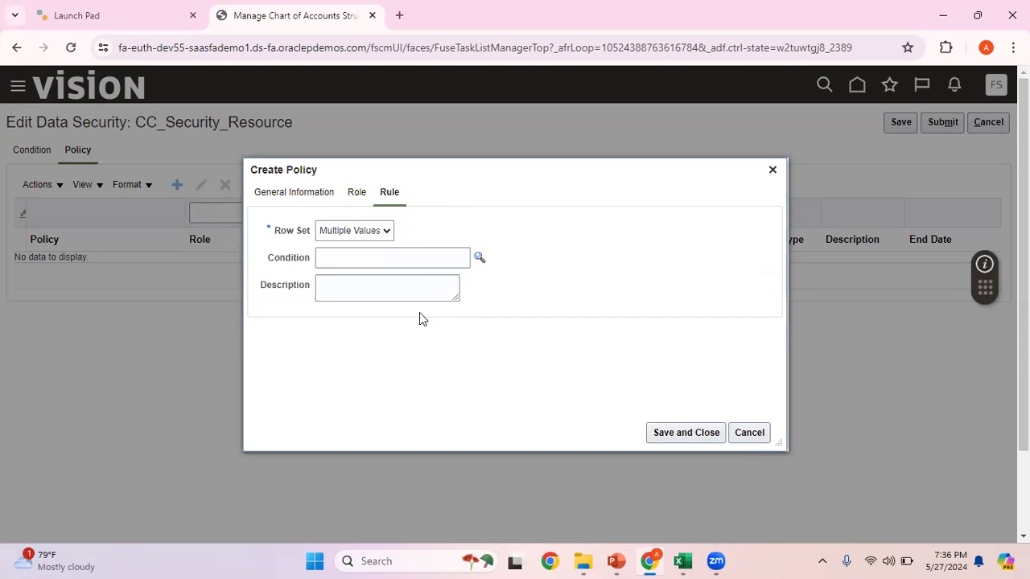
left_click(384, 231)
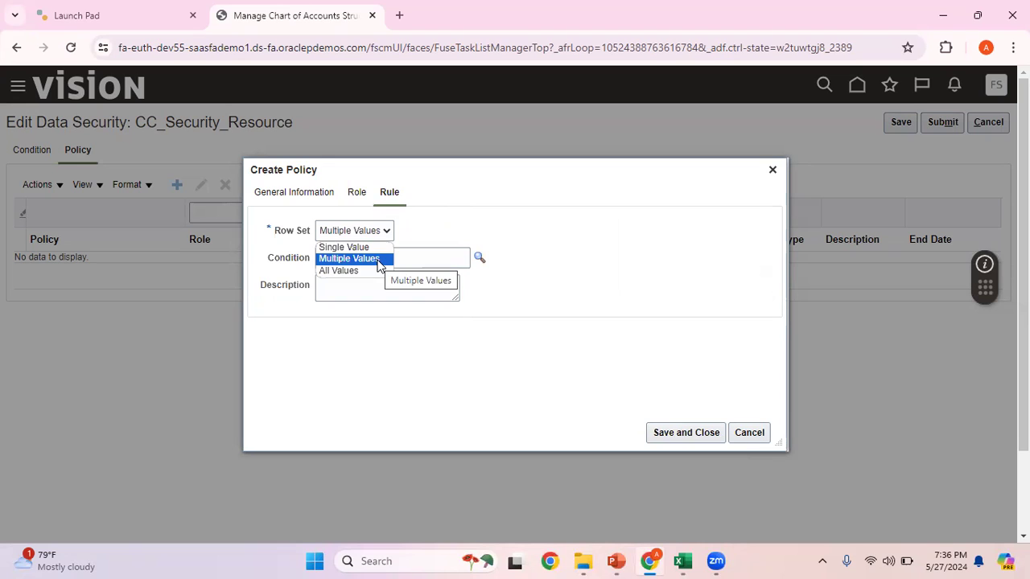
left_click(380, 262)
left_click(435, 263)
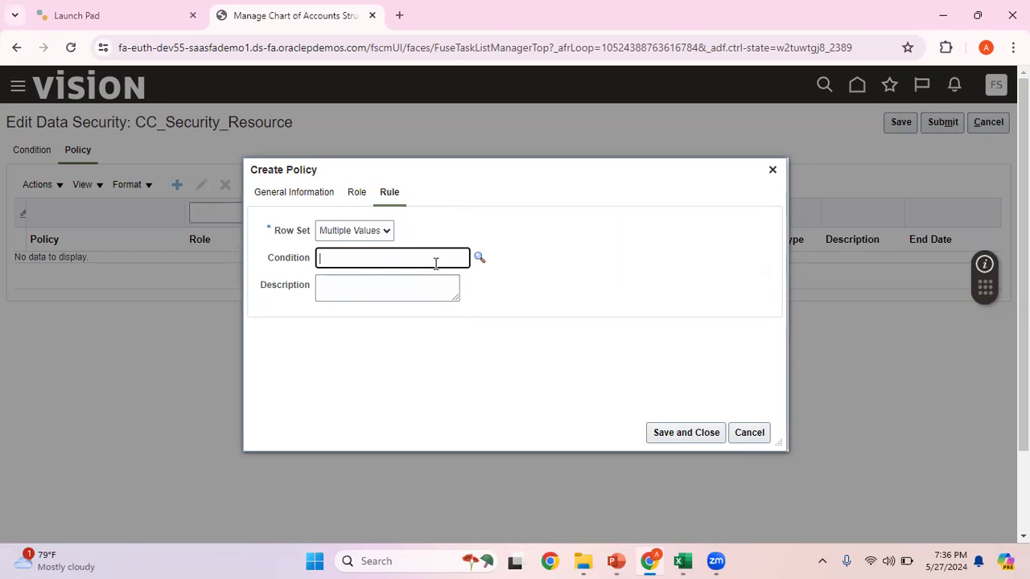
left_click(479, 259)
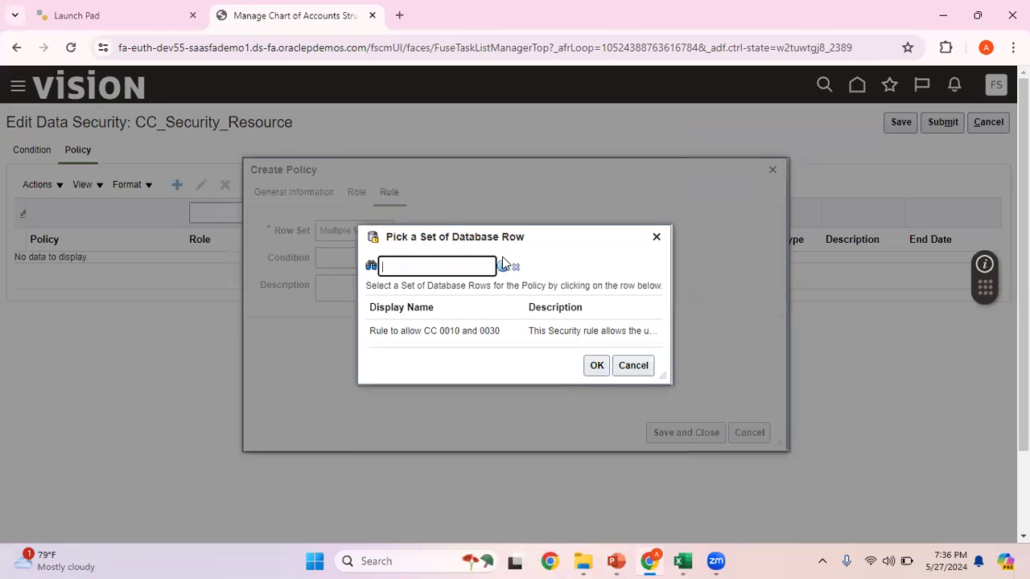
left_click(509, 338)
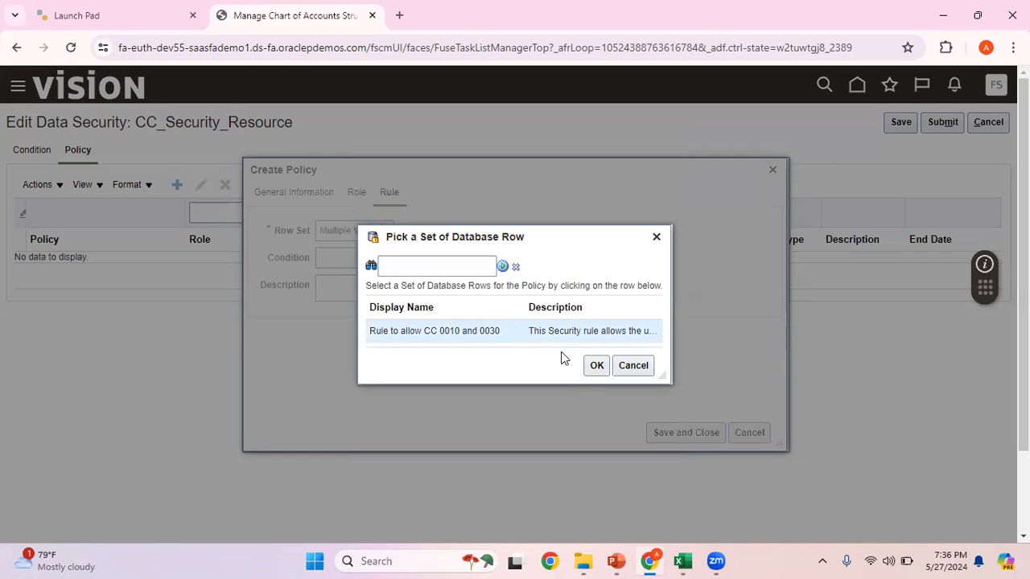
left_click(599, 367)
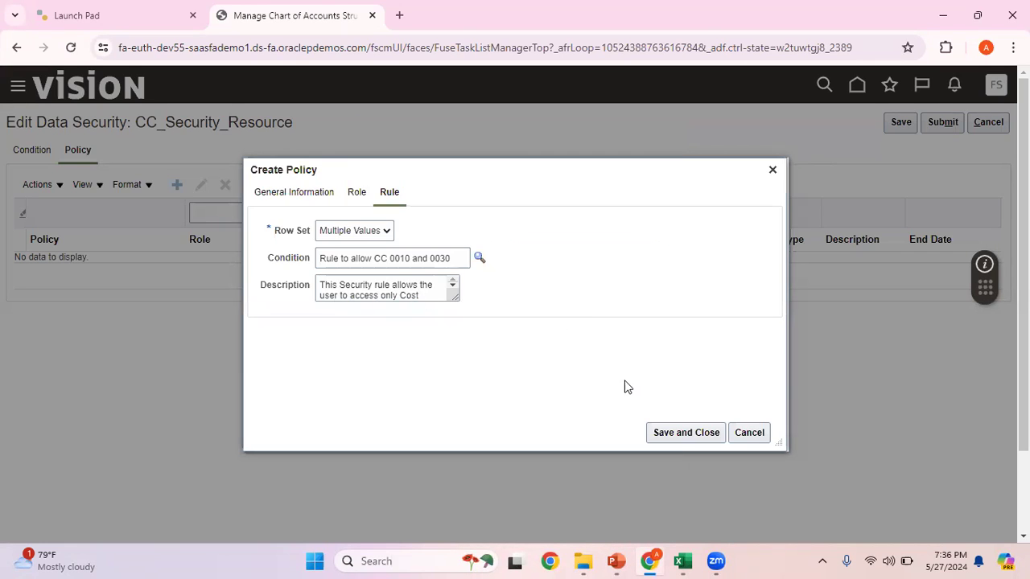
left_click(705, 436)
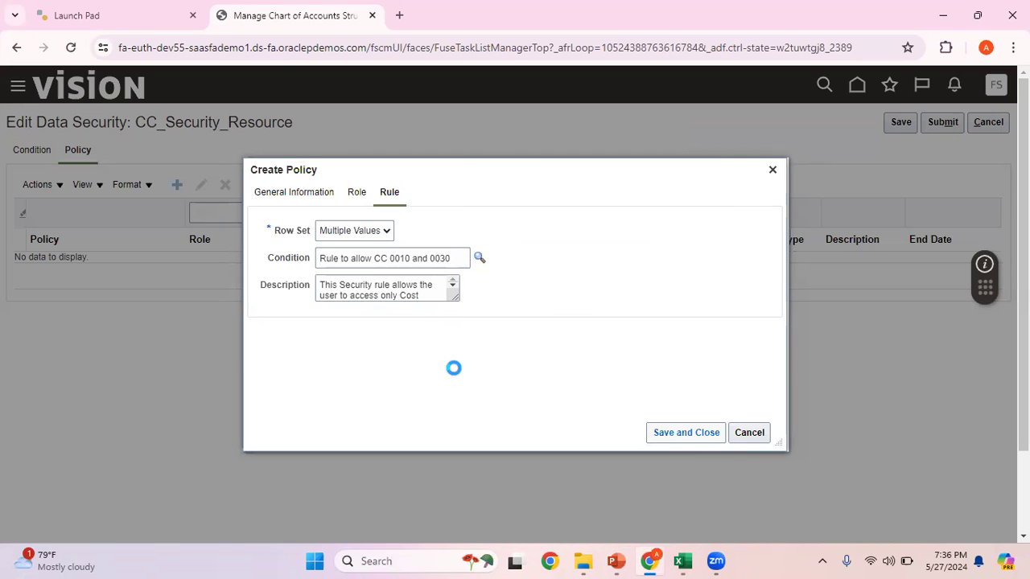
left_click(546, 210)
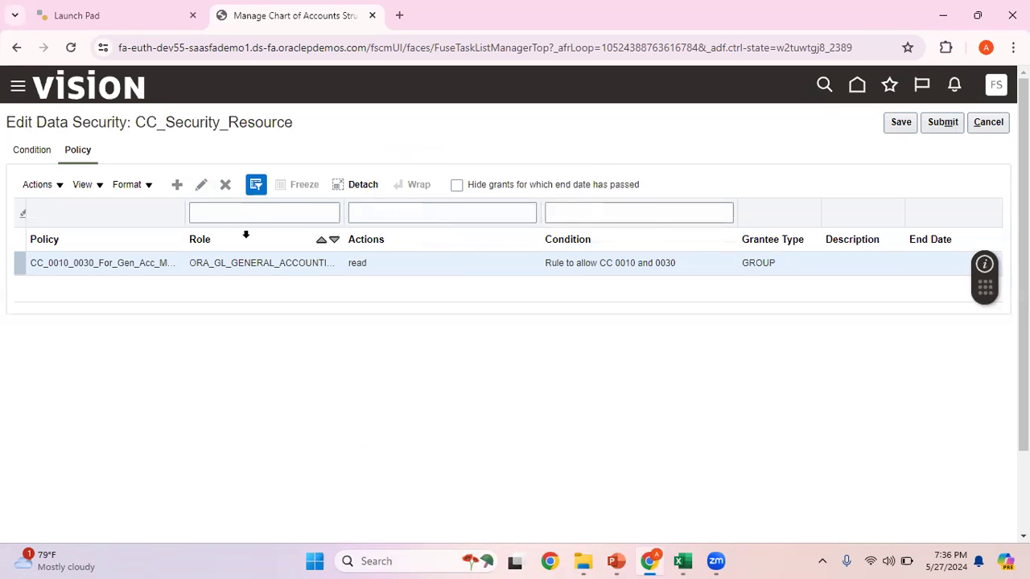
Review the condition and policy of CC_Security_Resource, submit the data security changes, and switch to PowerPoint to check the Steps slide.
left_click(40, 150)
left_click(78, 151)
key("alt+Tab")
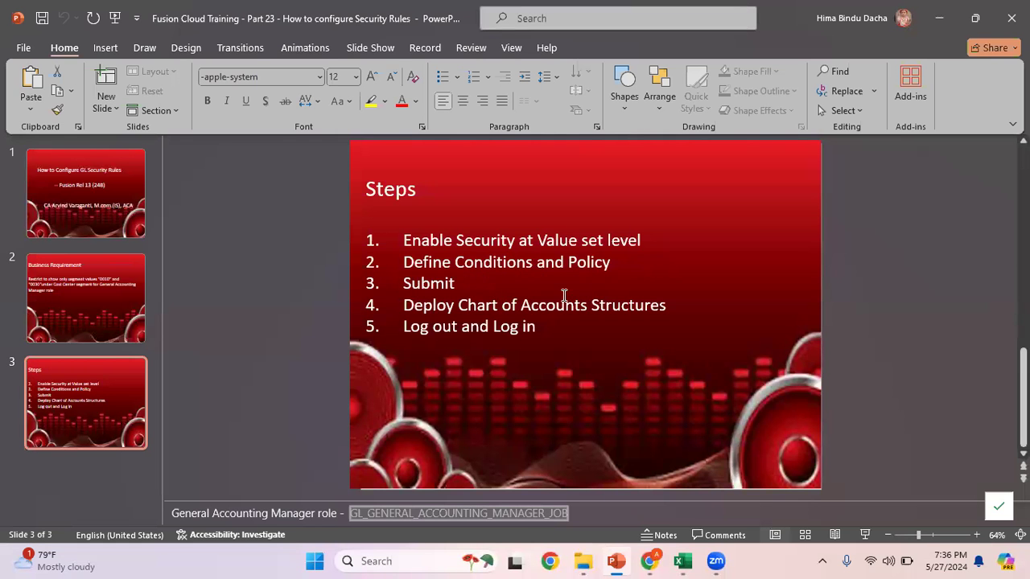
key("alt+Tab")
left_click(940, 123)
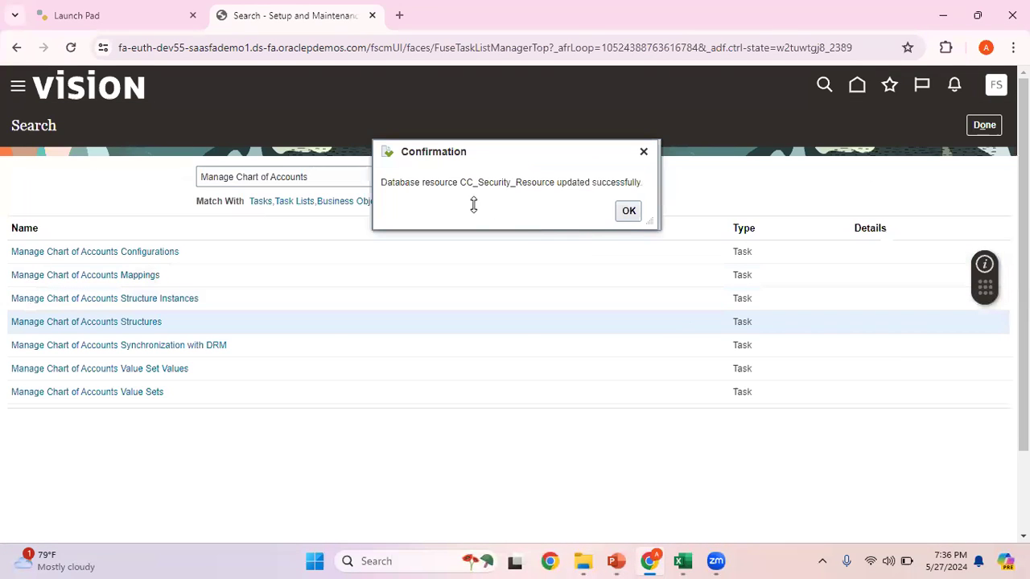
left_click(628, 212)
key("alt+Tab")
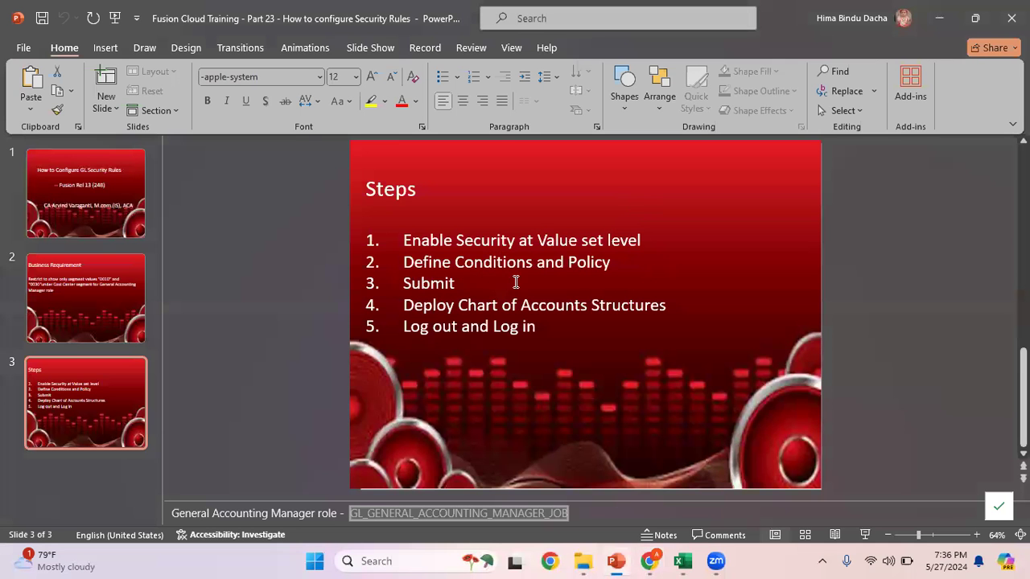
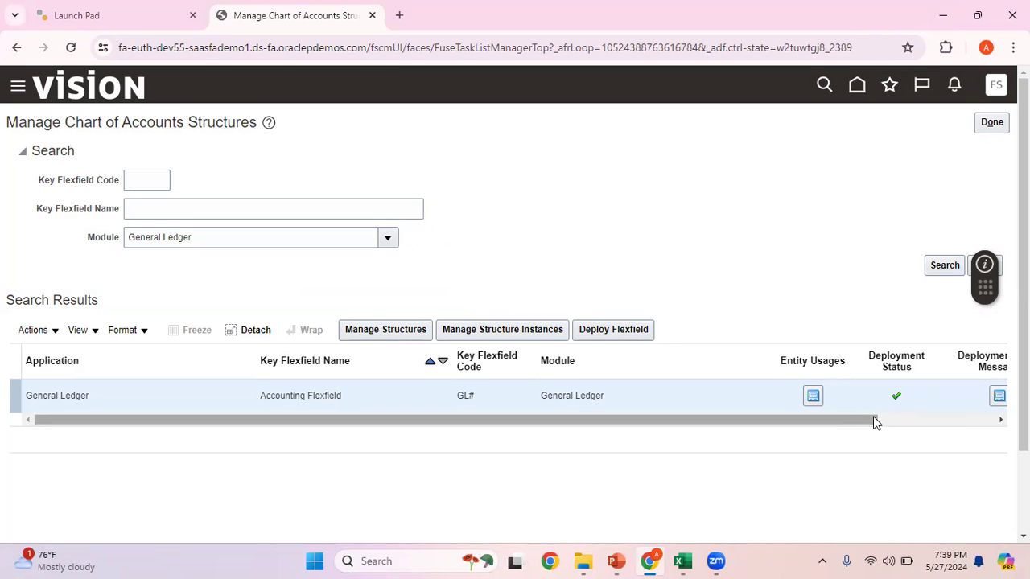
Close the chart of accounts setup pages, sign out of Oracle Applications Cloud and sign back in with the prefilled credentials.
left_click(996, 124)
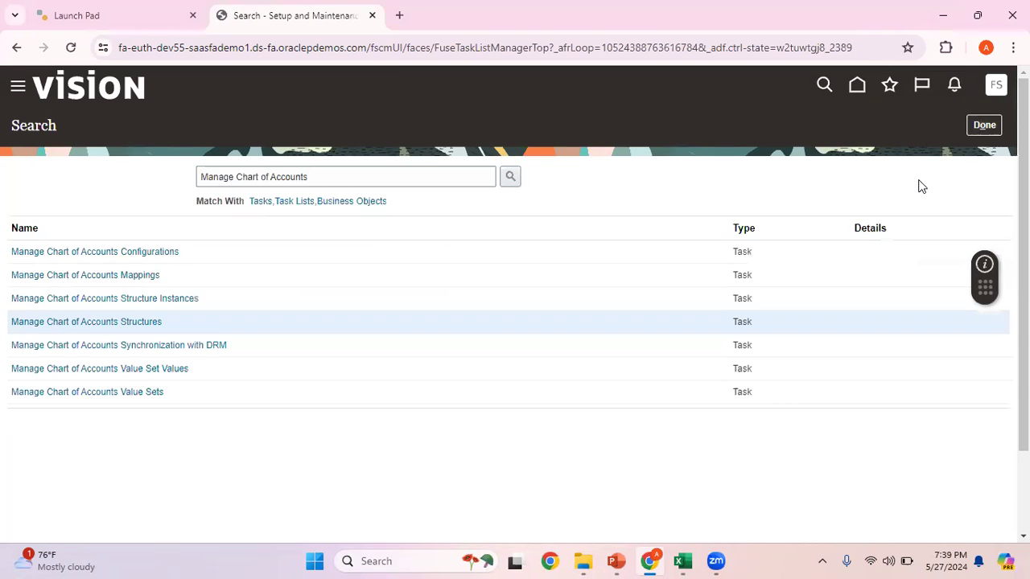
left_click(987, 127)
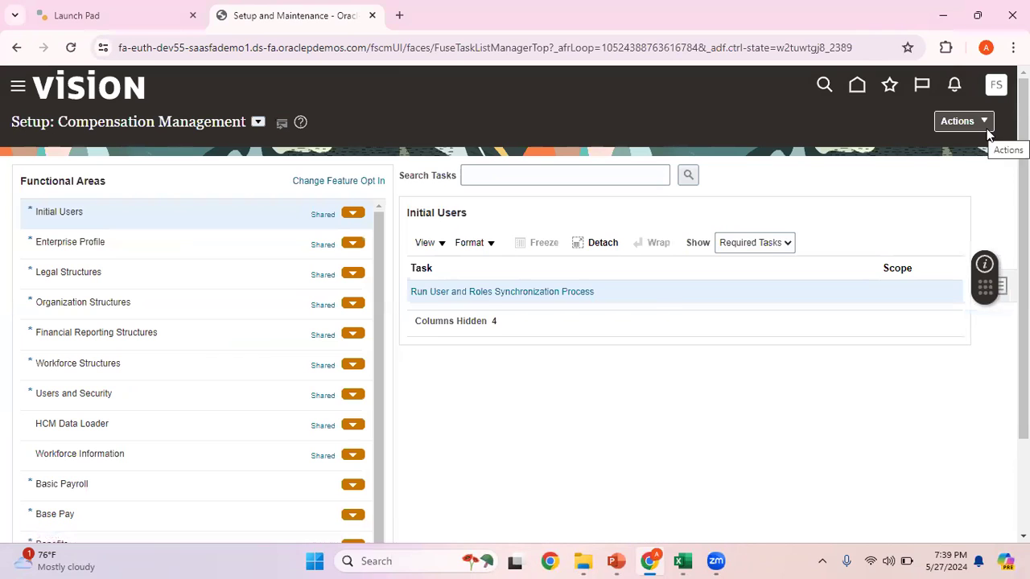
left_click(997, 85)
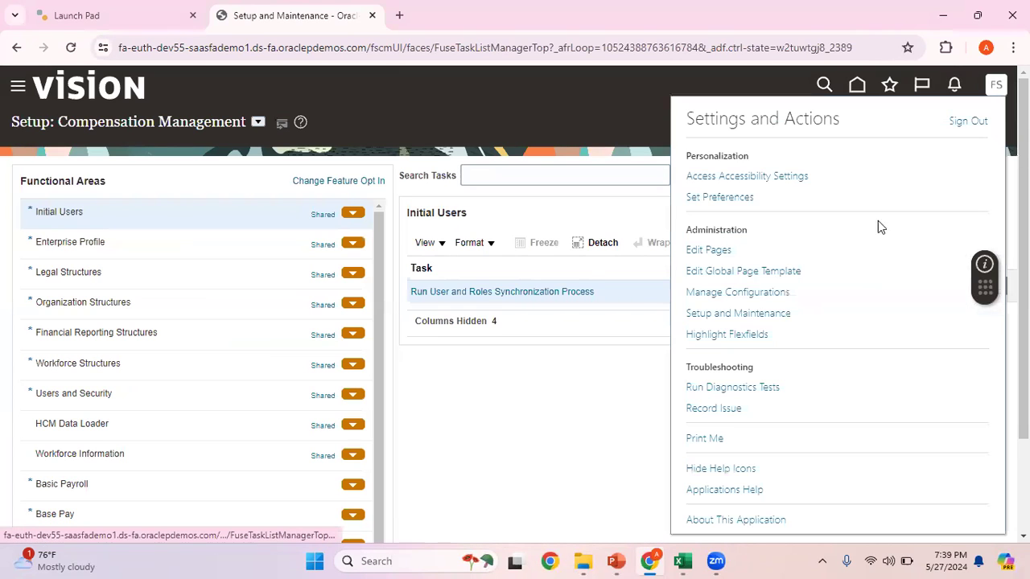
left_click(965, 126)
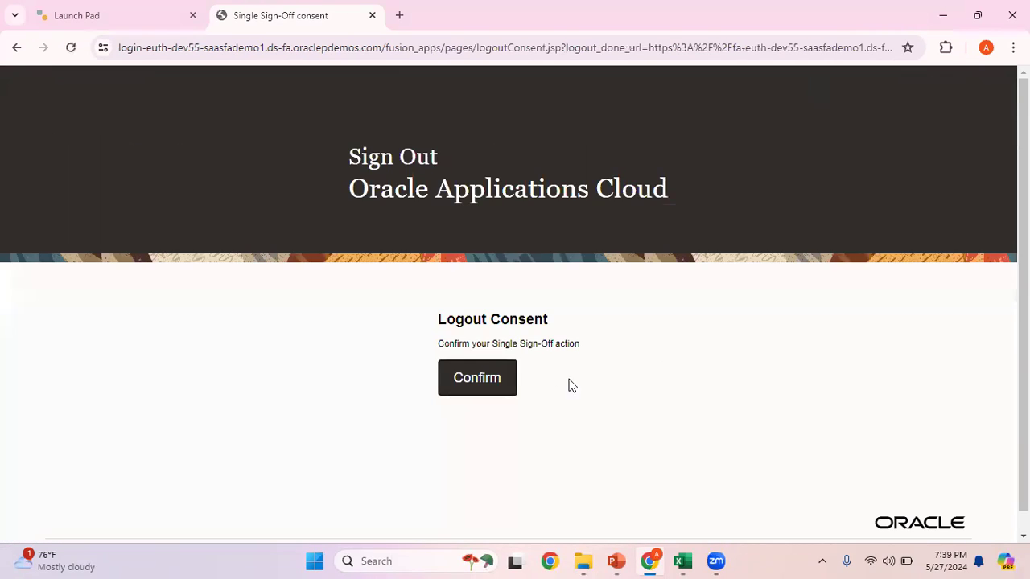
left_click(493, 379)
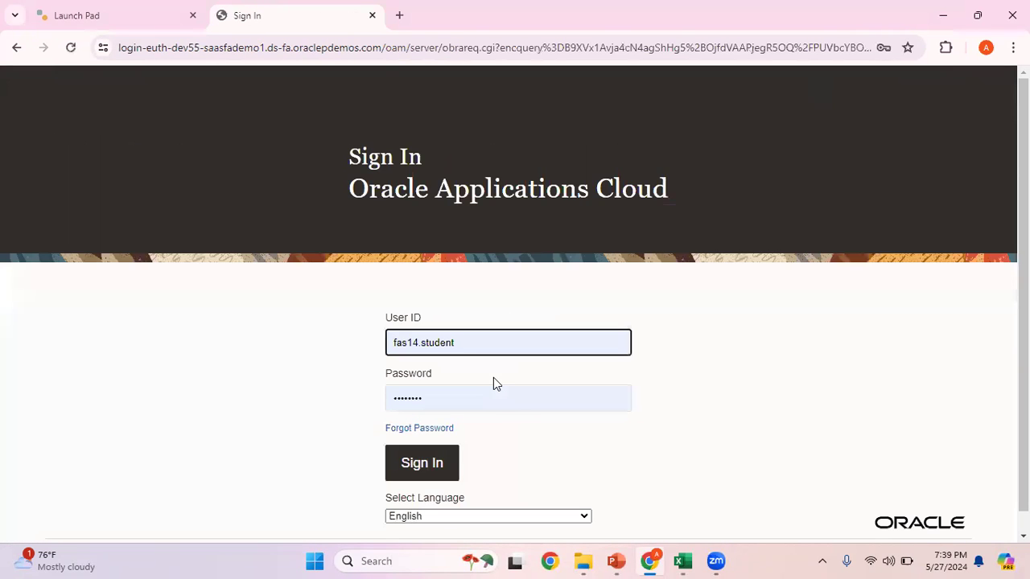
left_click(436, 464)
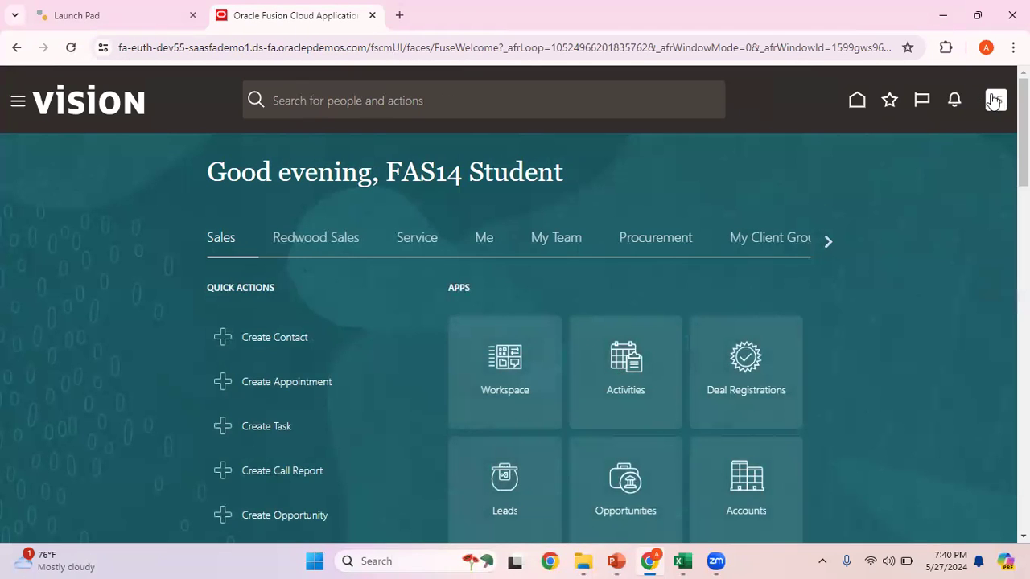
Open the Security Console from the Tools group of the application navigator.
left_click(995, 100)
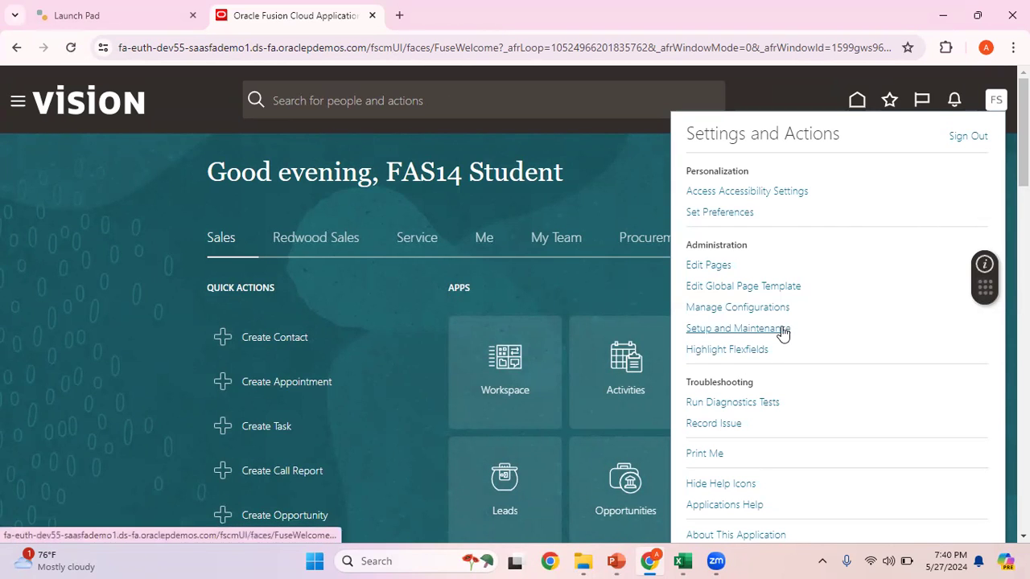
left_click(19, 105)
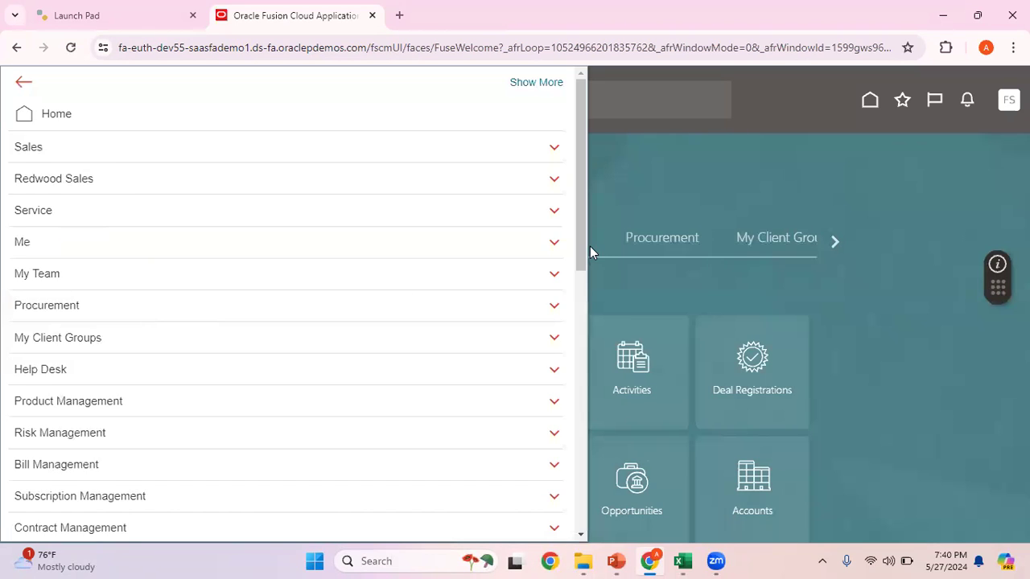
left_click_drag(582, 241, 606, 485)
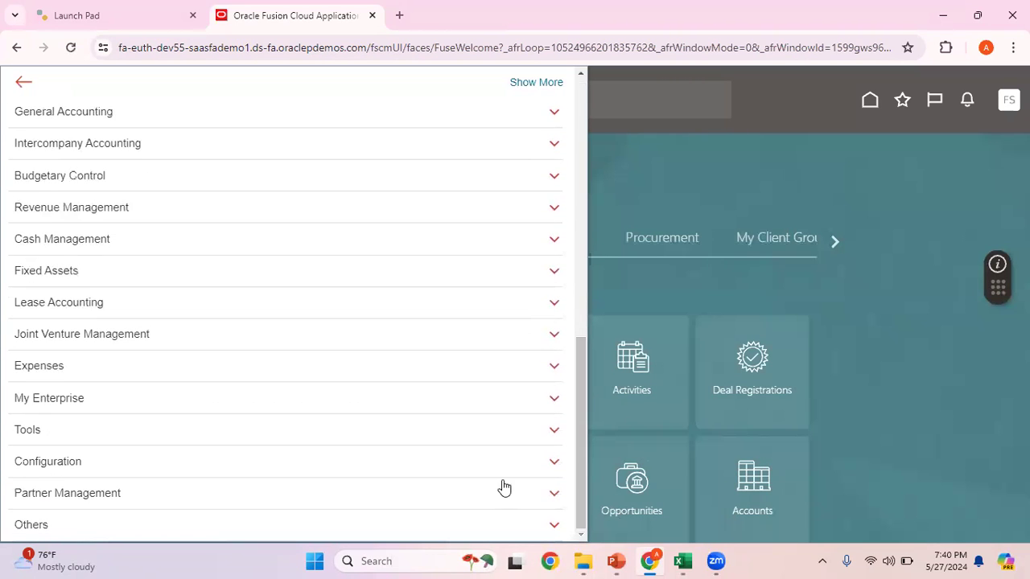
left_click(409, 431)
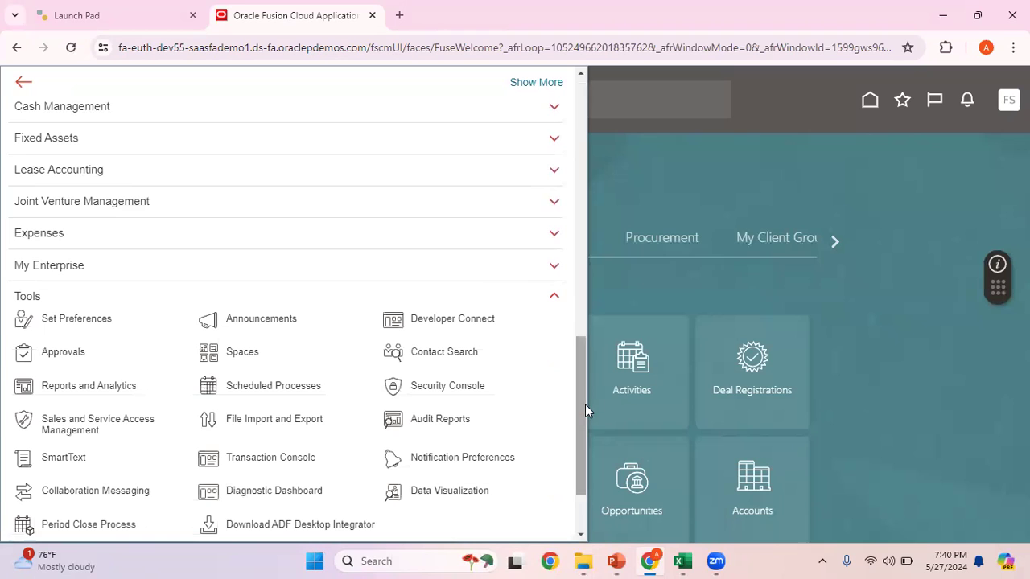
left_click_drag(584, 402, 590, 434)
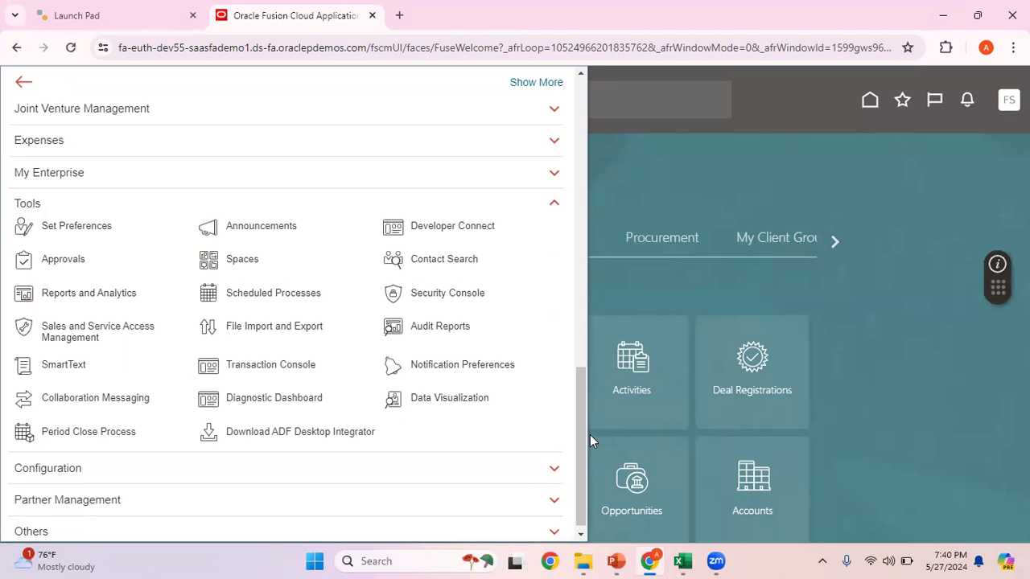
left_click(464, 300)
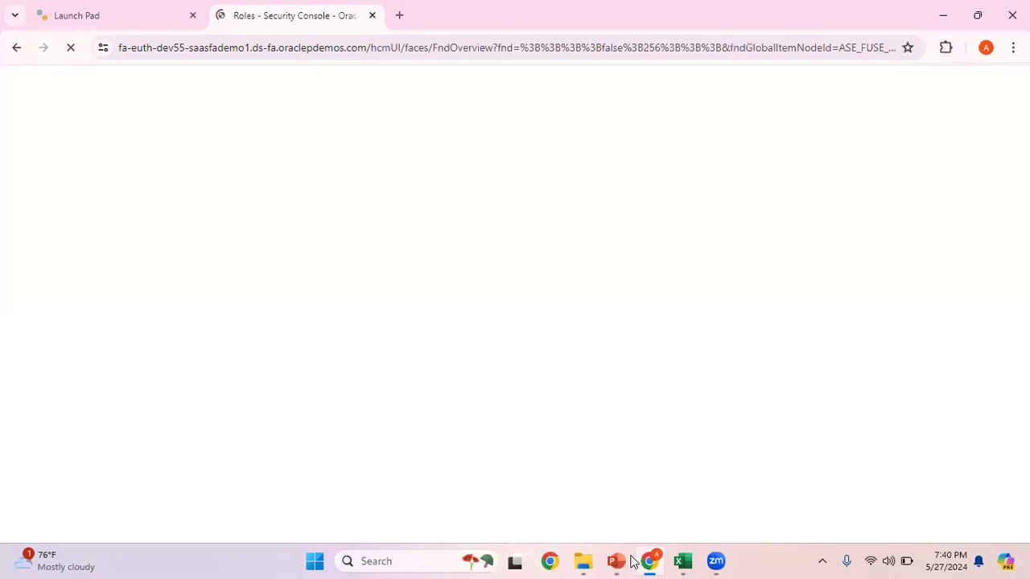
Switch to PowerPoint and copy the role name General Accounting Manager from the notes of the Steps slide.
left_click(616, 560)
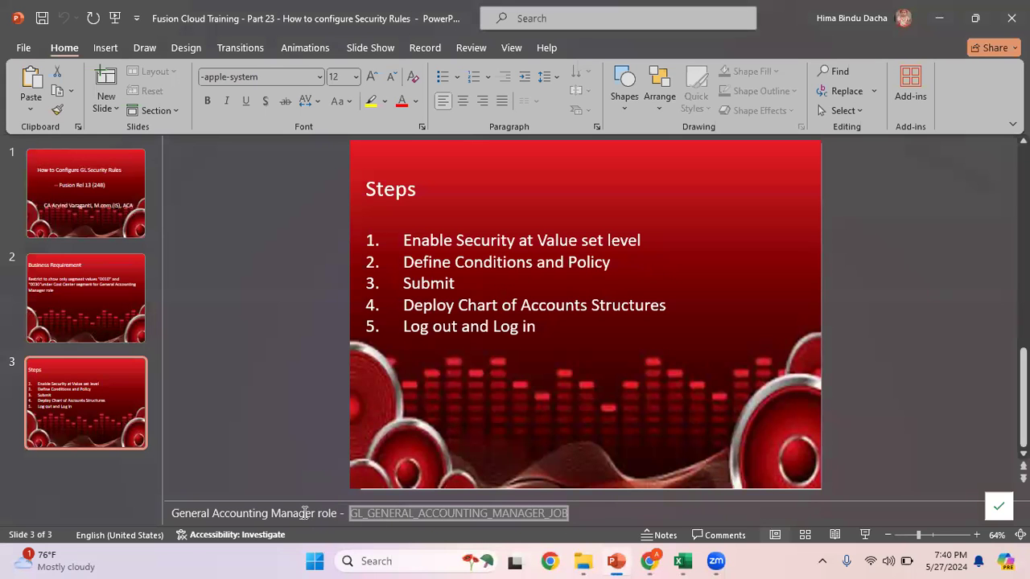
left_click_drag(316, 512, 170, 513)
key("ctrl+c")
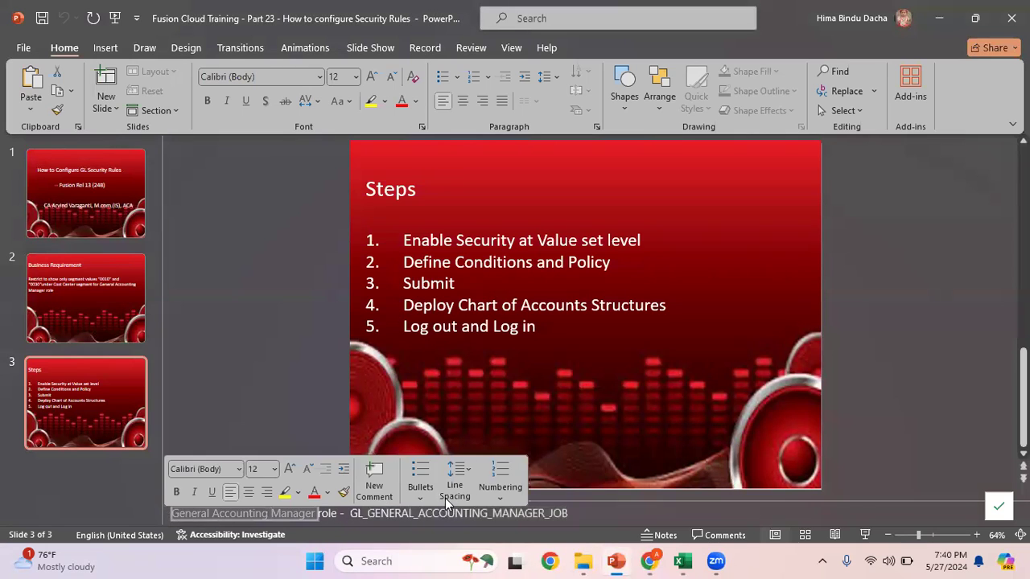
Return to Chrome, search roles for General Accounting Manager, open GL_GENERAL_ACCOUNTING_MANAGER_JOB and compare its code with the PowerPoint slide notes.
key("alt+Tab")
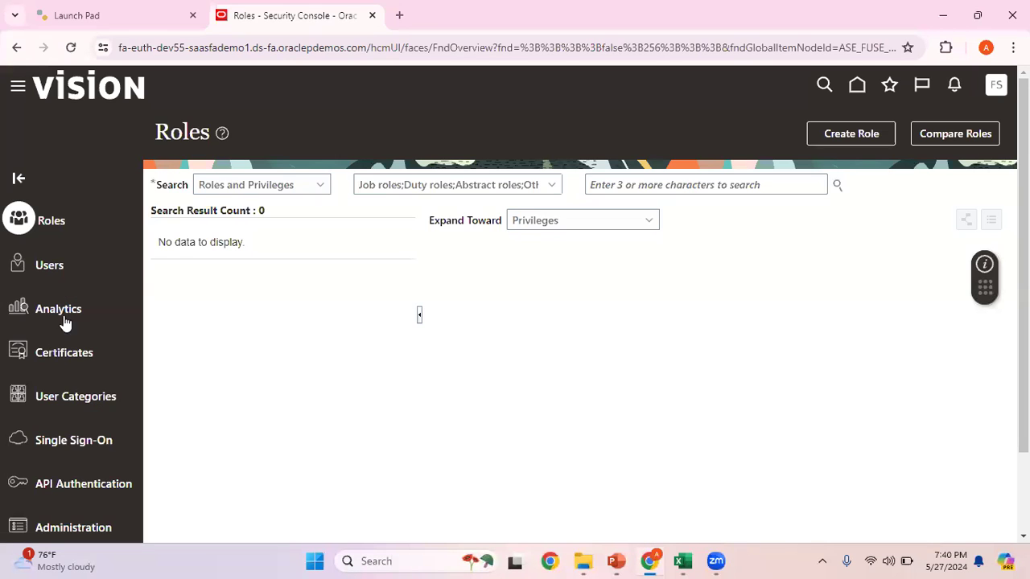
left_click(632, 186)
key("ctrl+v")
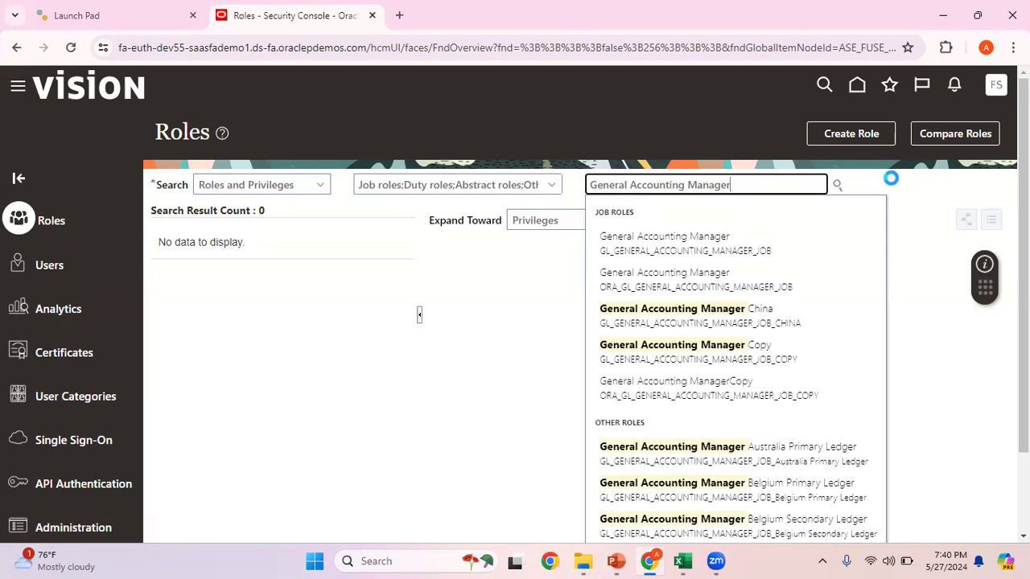
left_click(758, 248)
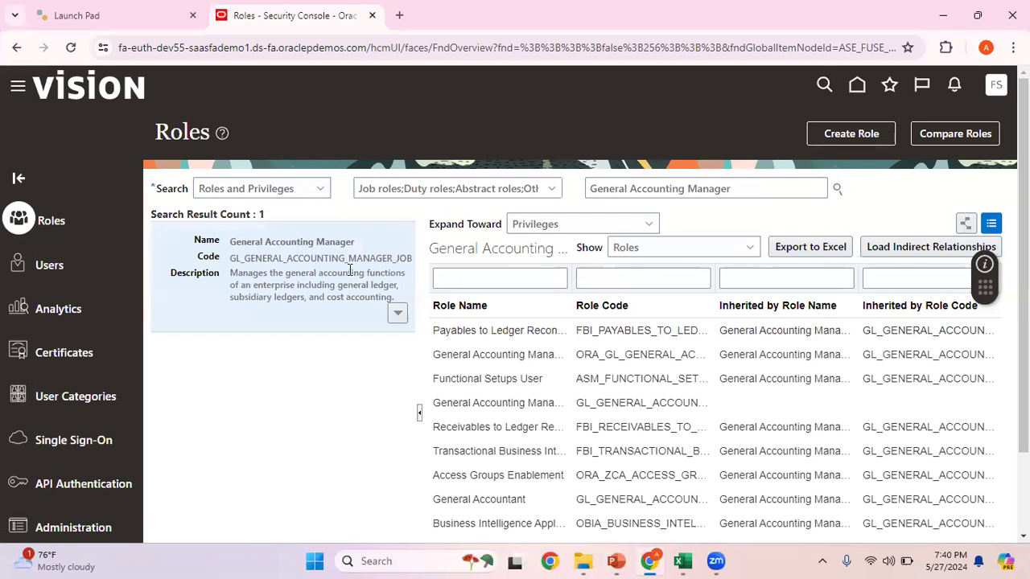
key("alt+Tab")
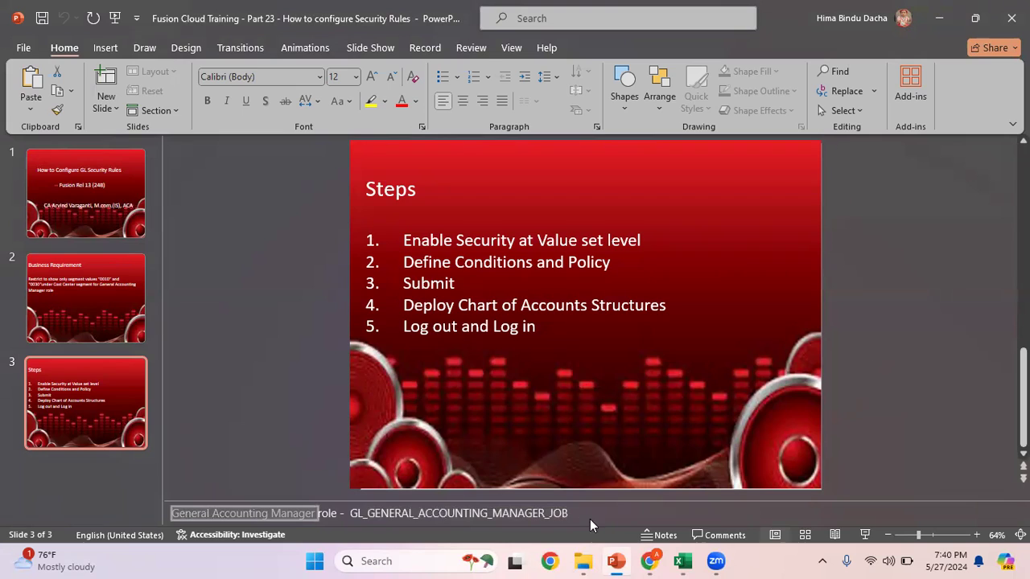
key("alt+Tab")
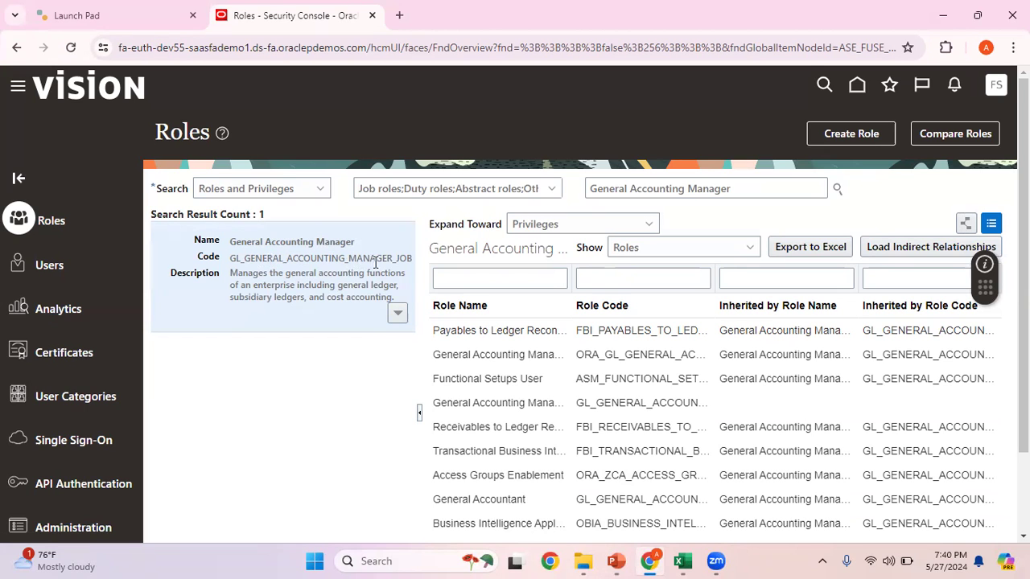
key("alt+Tab")
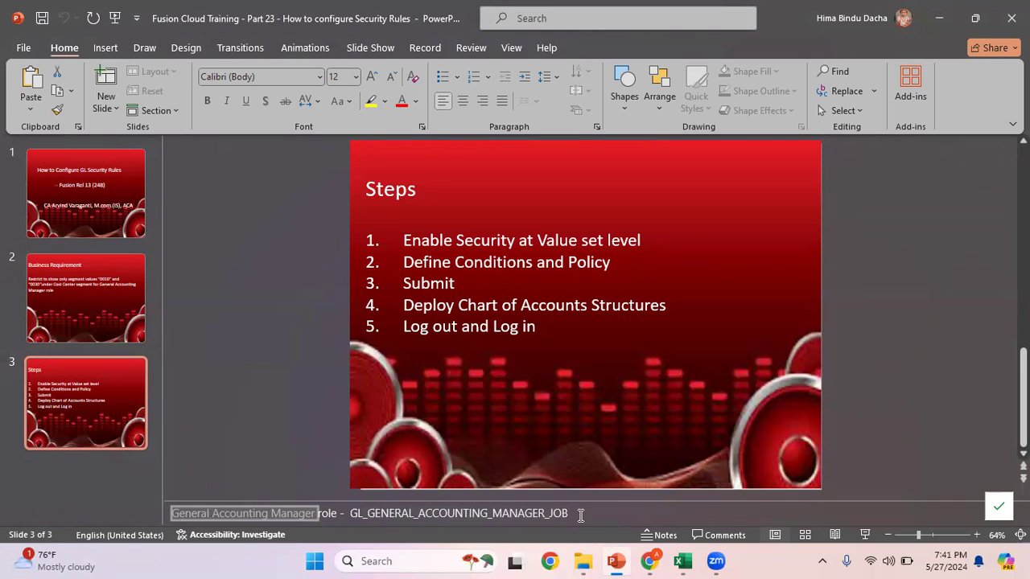
key("alt+Tab")
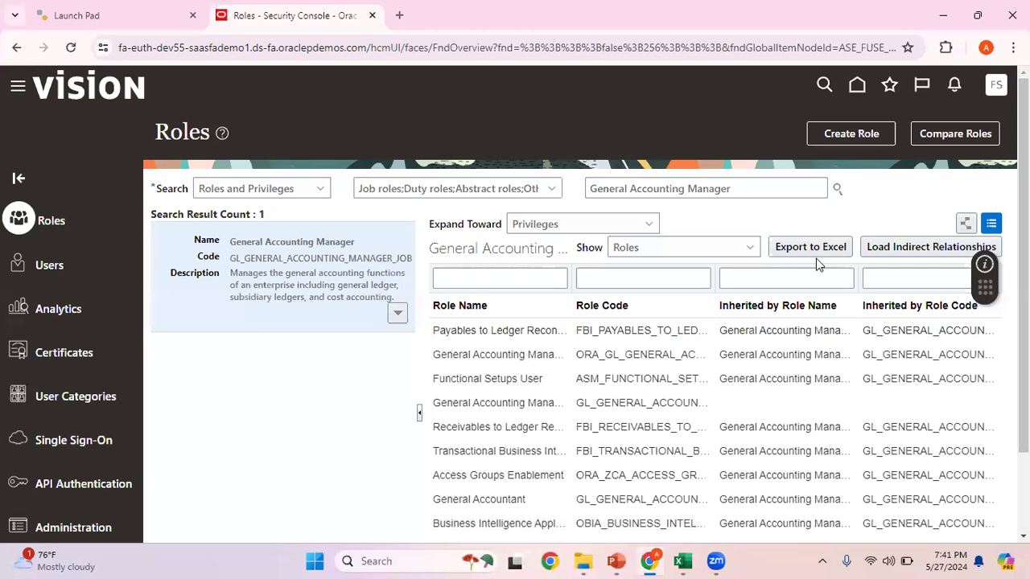
Search the user accounts for fas14.student, open the matching account and review its assigned roles around General Accounting Manager.
left_click(66, 267)
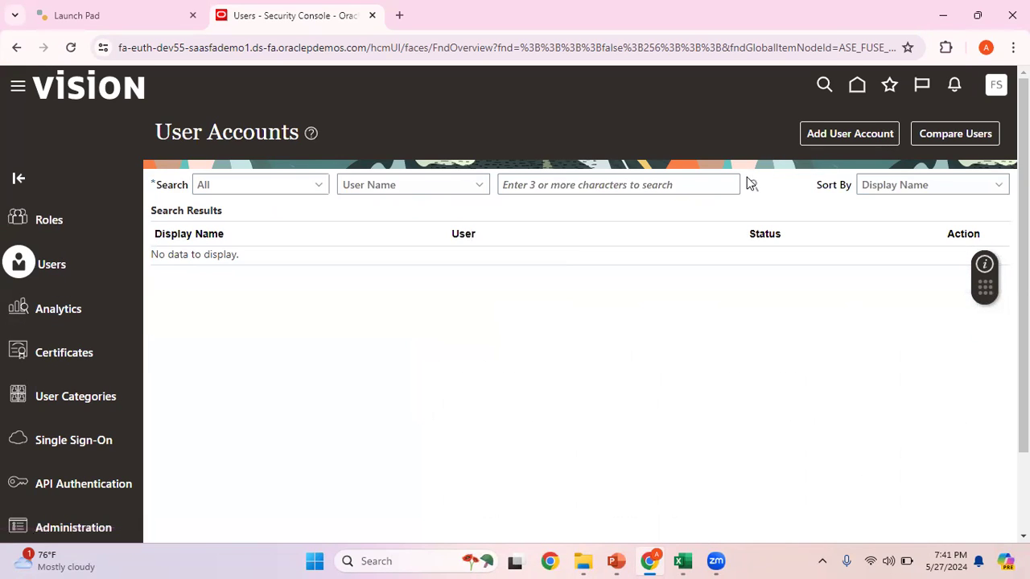
left_click(535, 184)
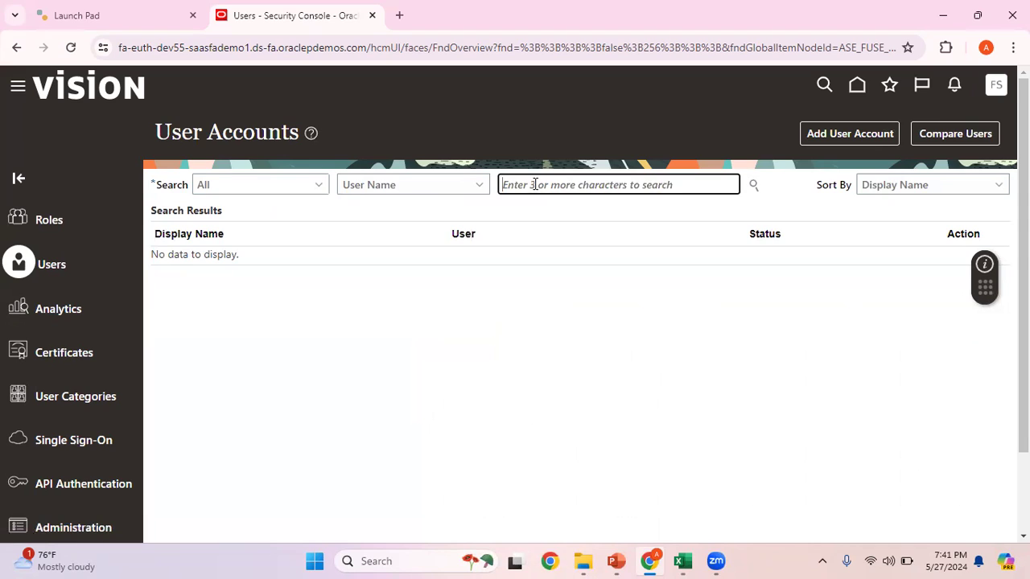
type("fas14.student")
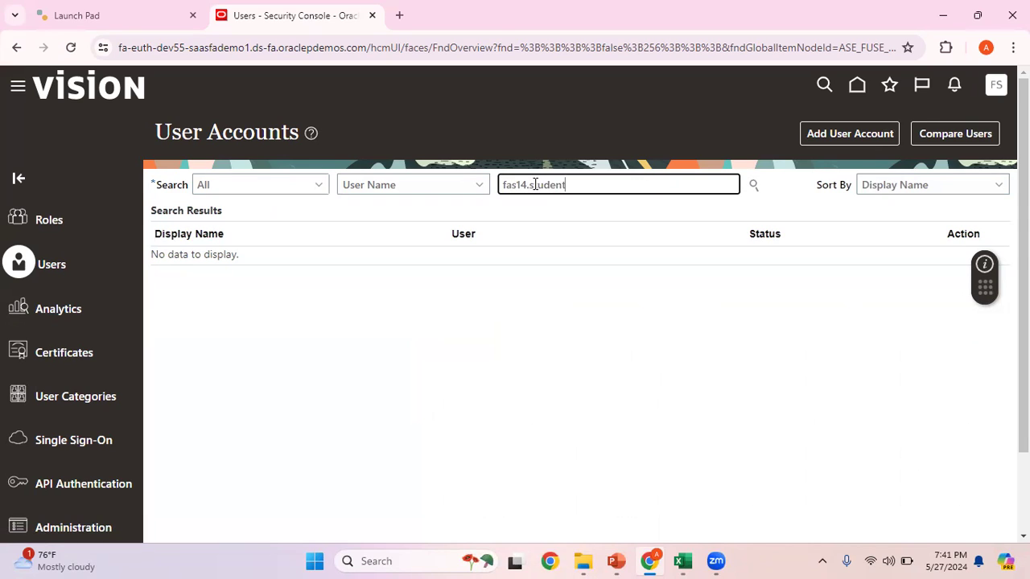
left_click(755, 186)
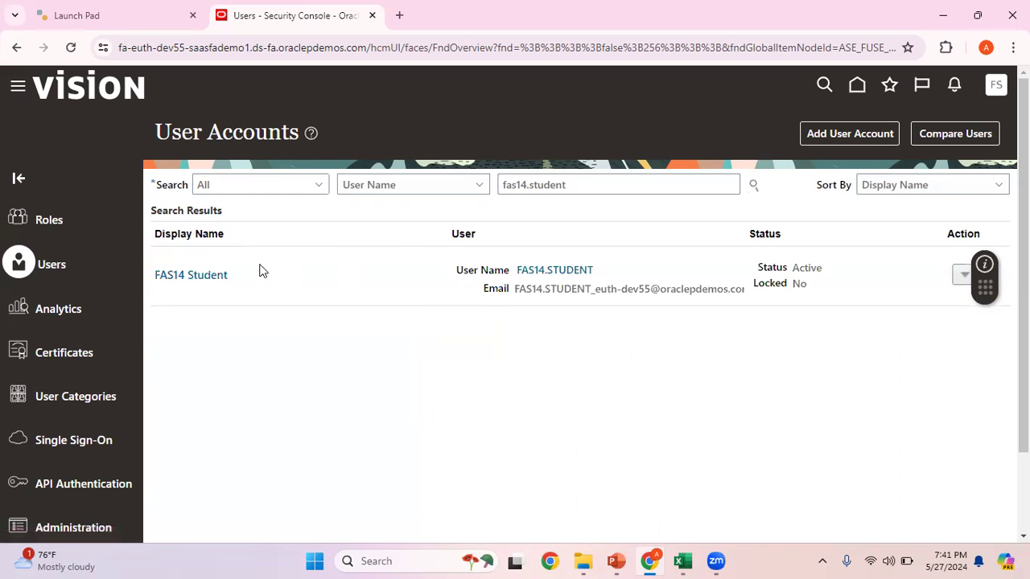
left_click(211, 276)
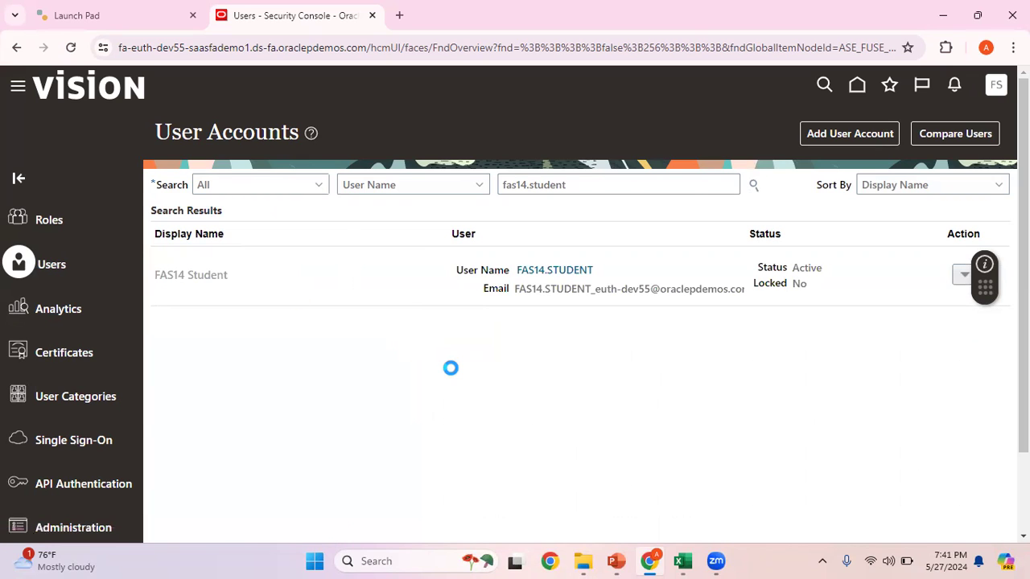
scroll(453, 373, "down", 1)
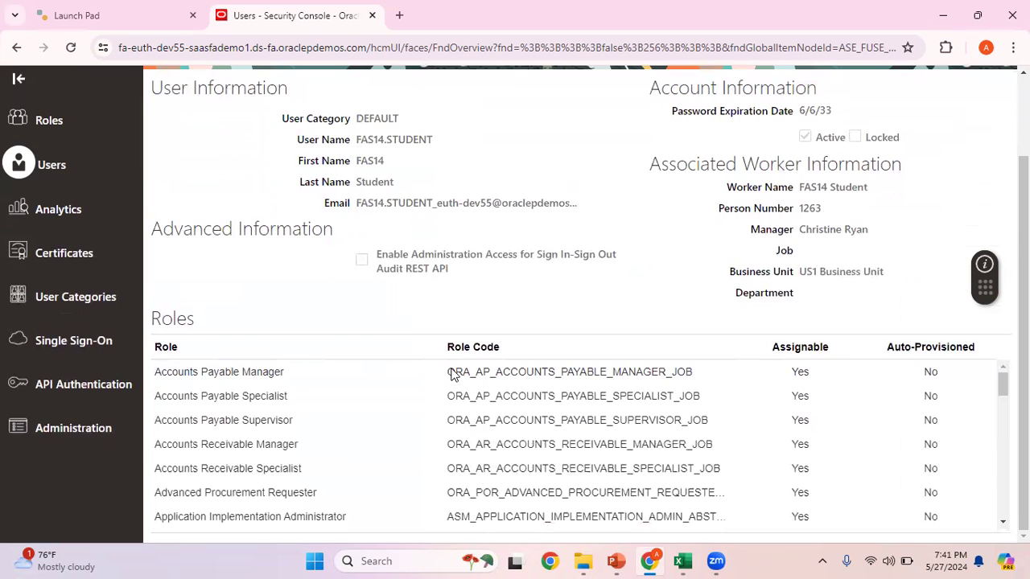
left_click_drag(1003, 383, 1011, 472)
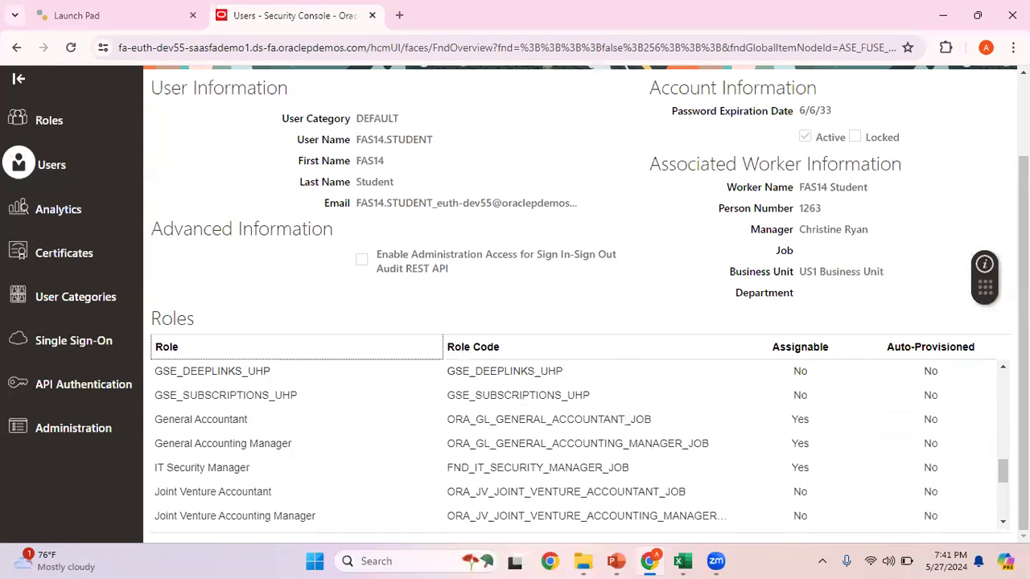
Edit the FAS14.STUDENT account, remove its General Accountant role, save the change and return to the user accounts list.
scroll(580, 305, "up", 2)
left_click(866, 132)
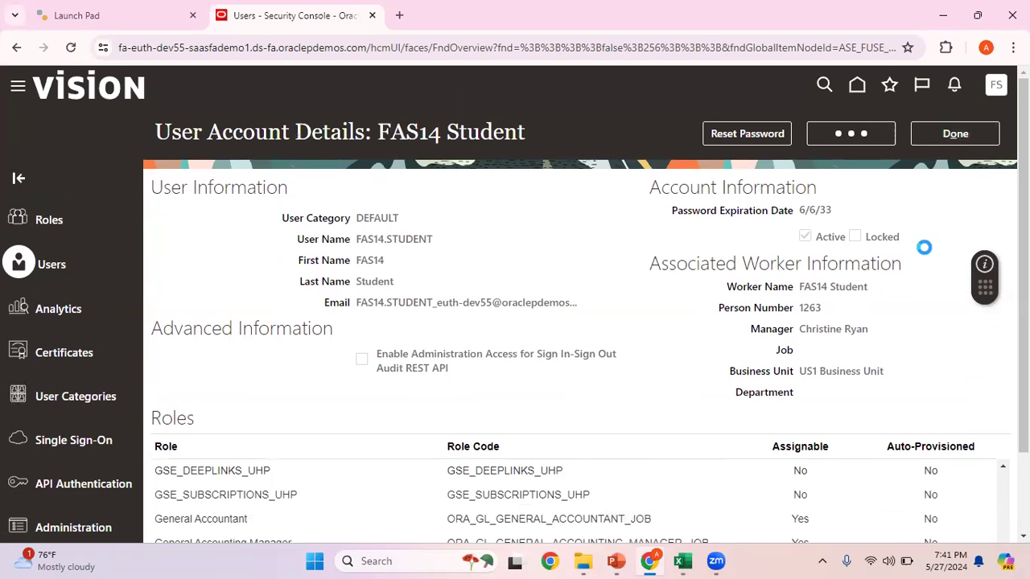
scroll(579, 305, "down", 3)
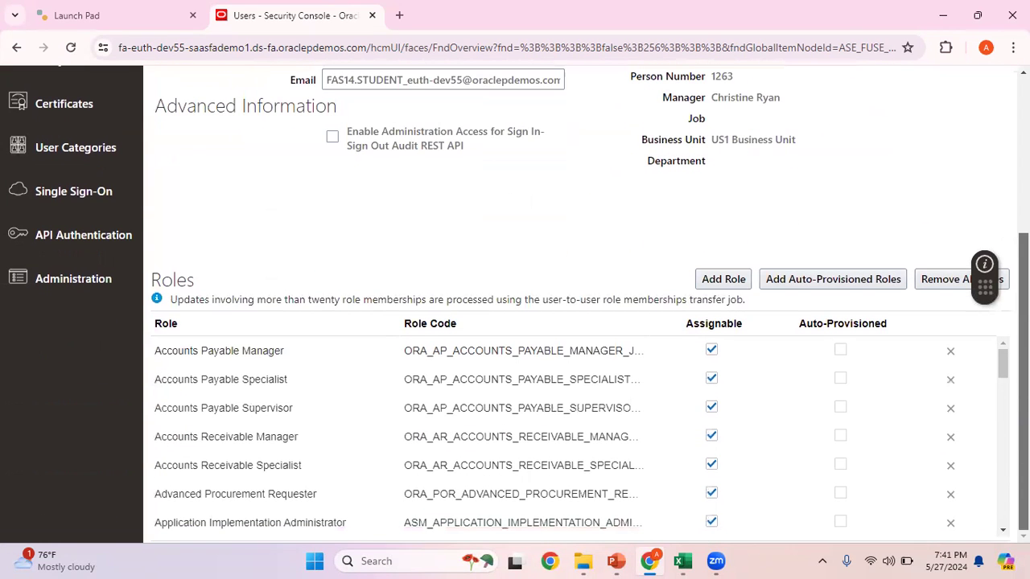
scroll(579, 435, "down", 10)
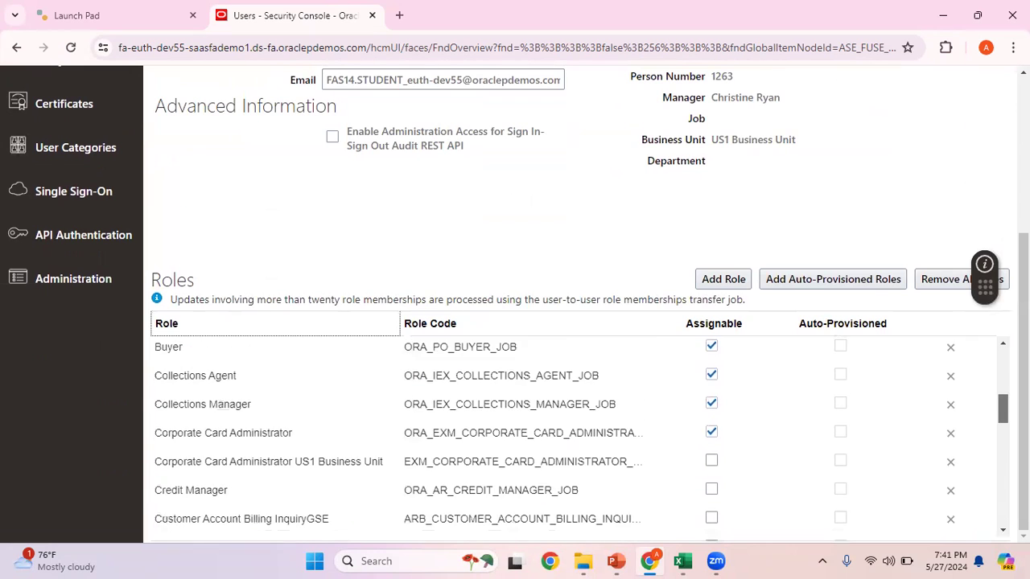
scroll(579, 438, "down", 10)
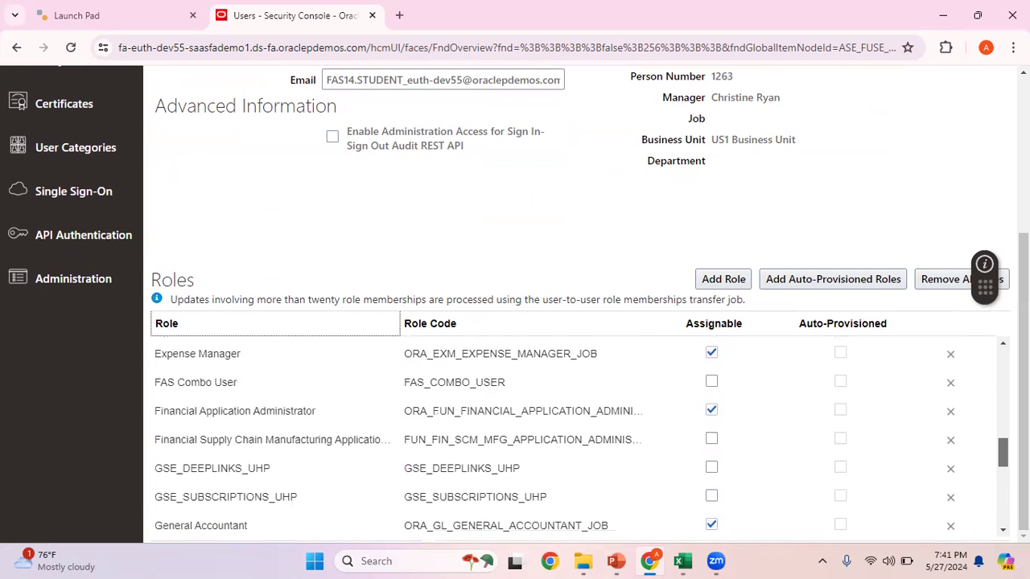
left_click(791, 391)
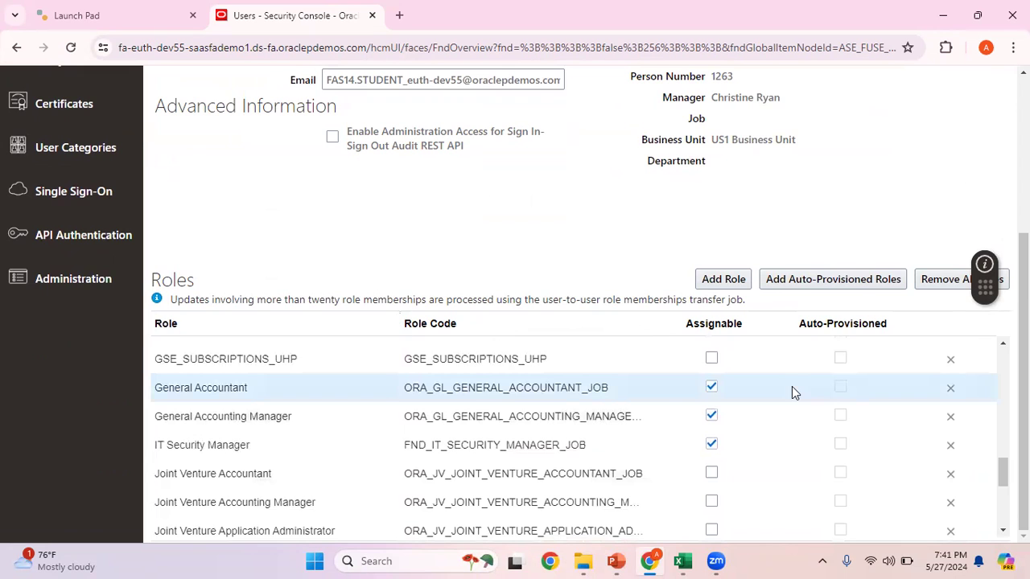
left_click(949, 389)
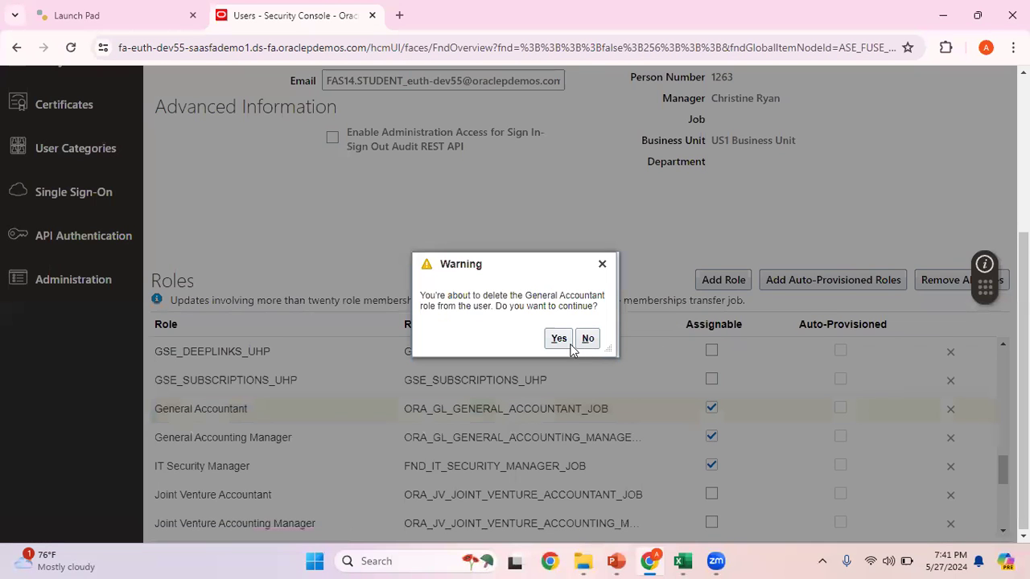
left_click(560, 339)
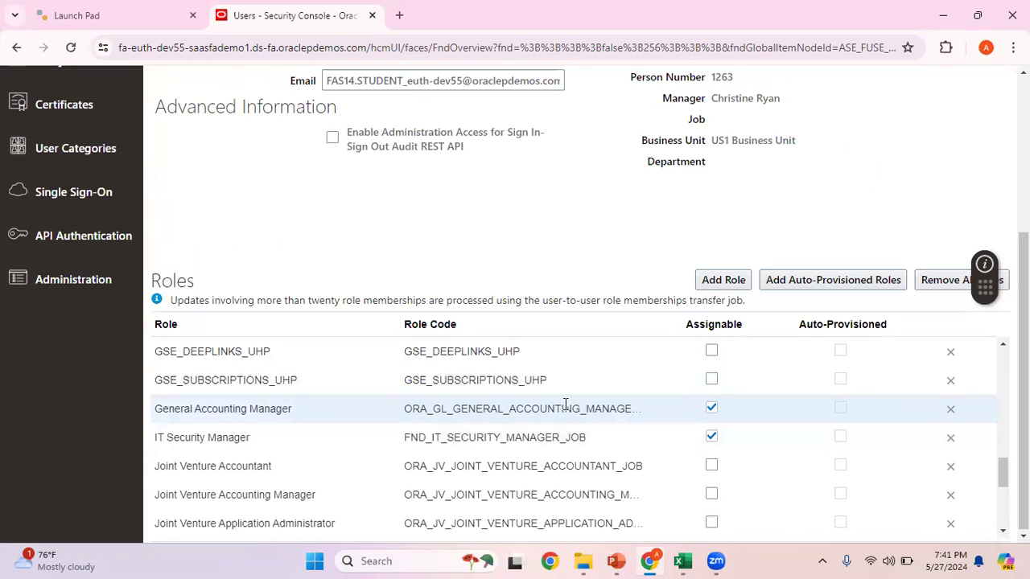
scroll(579, 322, "up", 5)
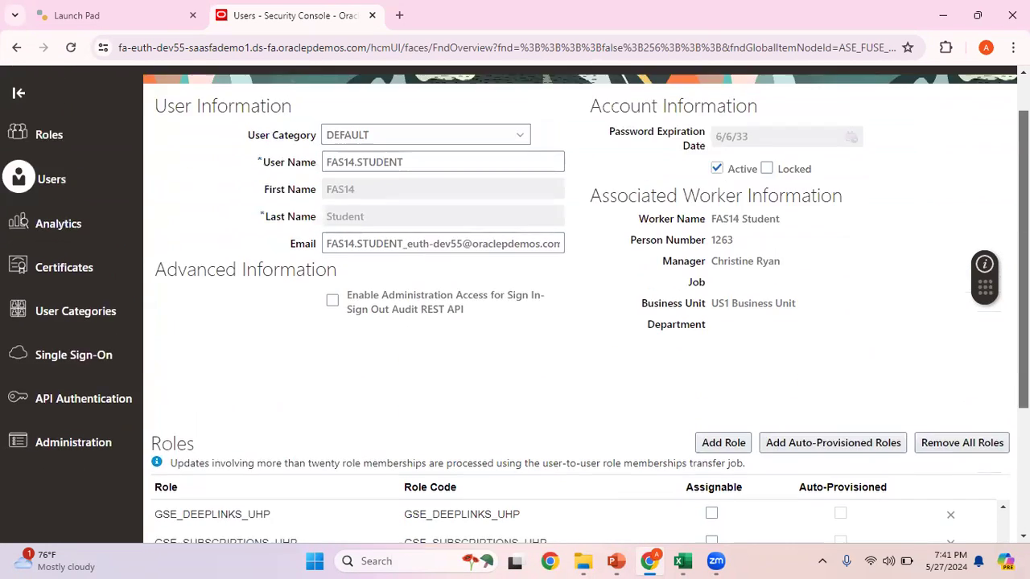
left_click(854, 136)
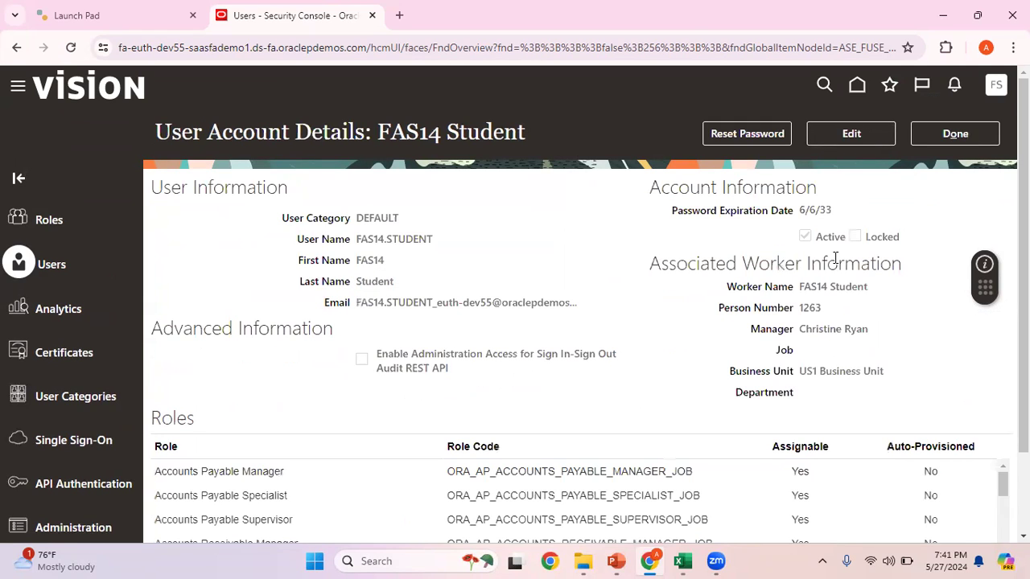
left_click(972, 136)
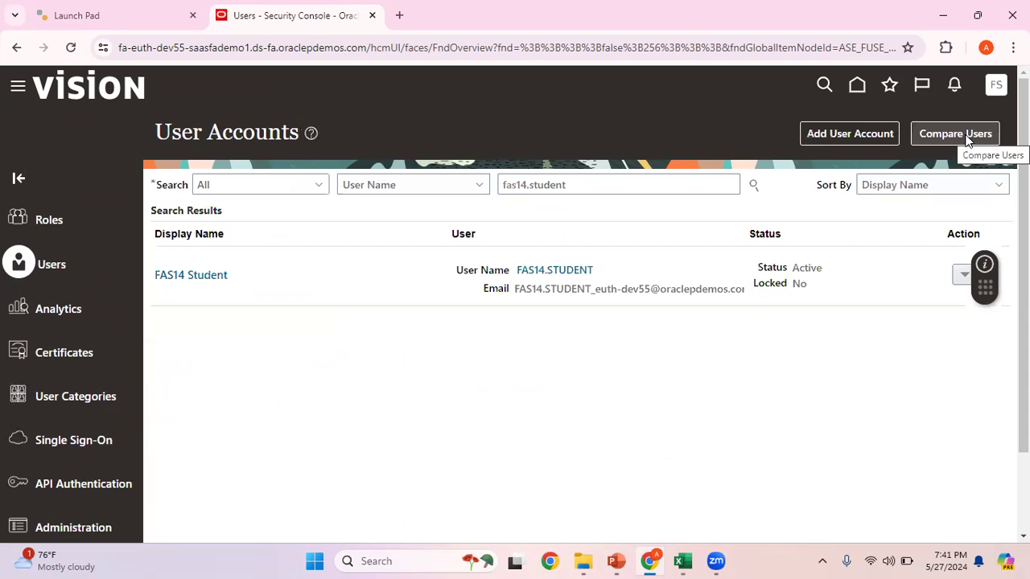
Sign out of Oracle Applications Cloud and sign back in with the prefilled credentials to refresh the role assignment.
left_click(996, 85)
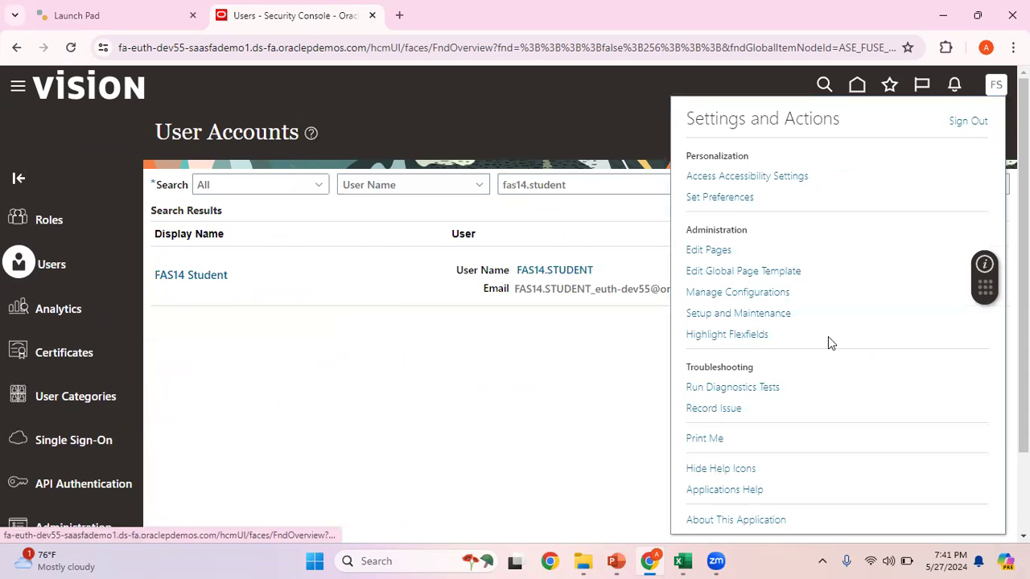
left_click(972, 122)
left_click(478, 379)
left_click(436, 475)
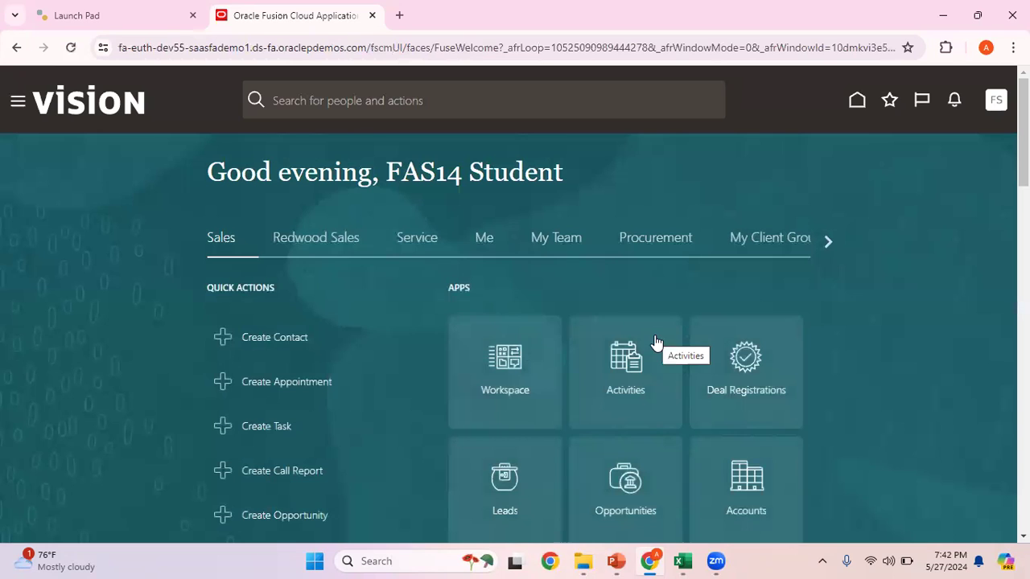
Open the Journals work area under General Accounting and start creating a journal.
left_click(828, 241)
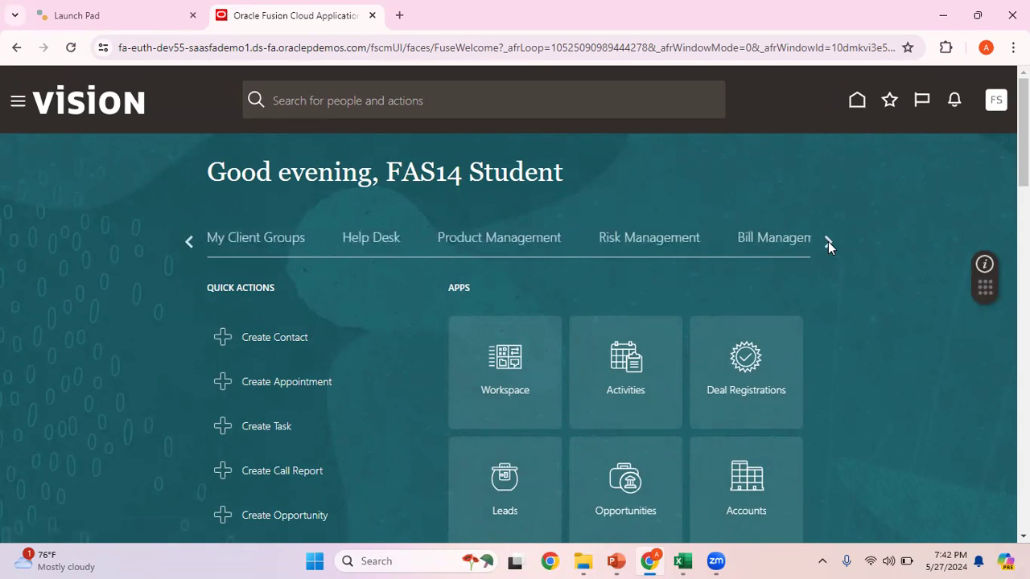
left_click(828, 242)
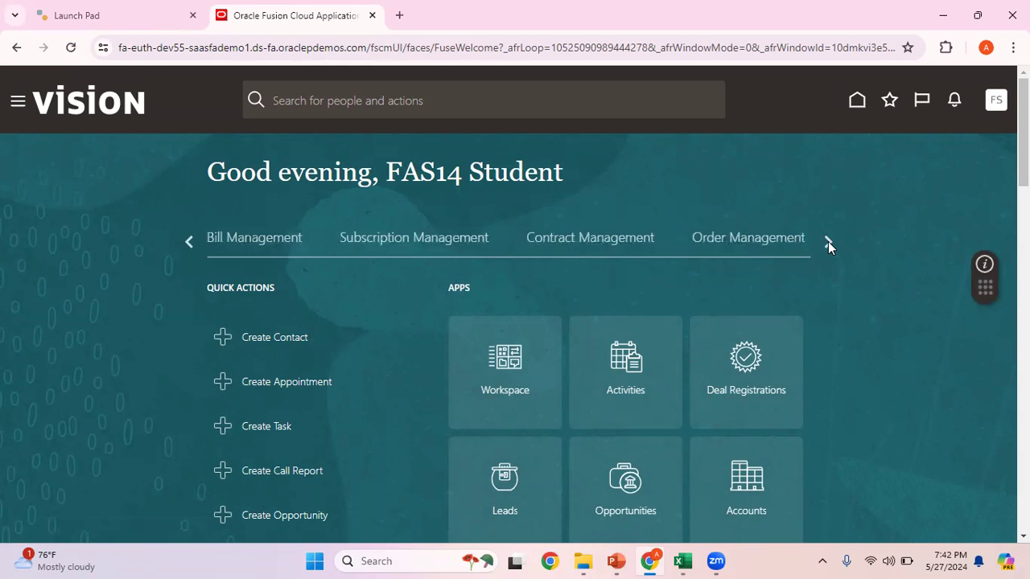
left_click(828, 241)
left_click(828, 241)
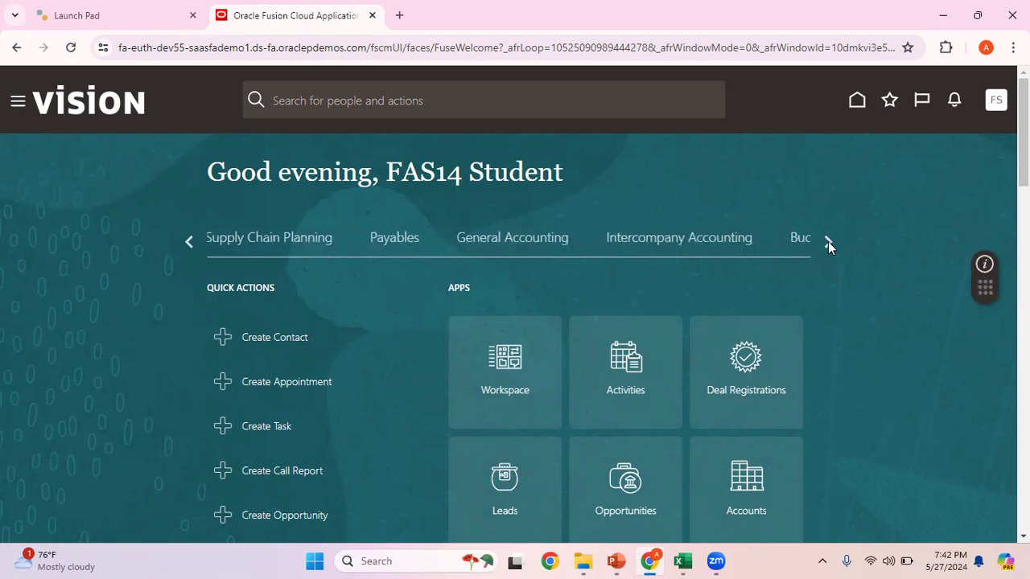
left_click(536, 245)
left_click(619, 371)
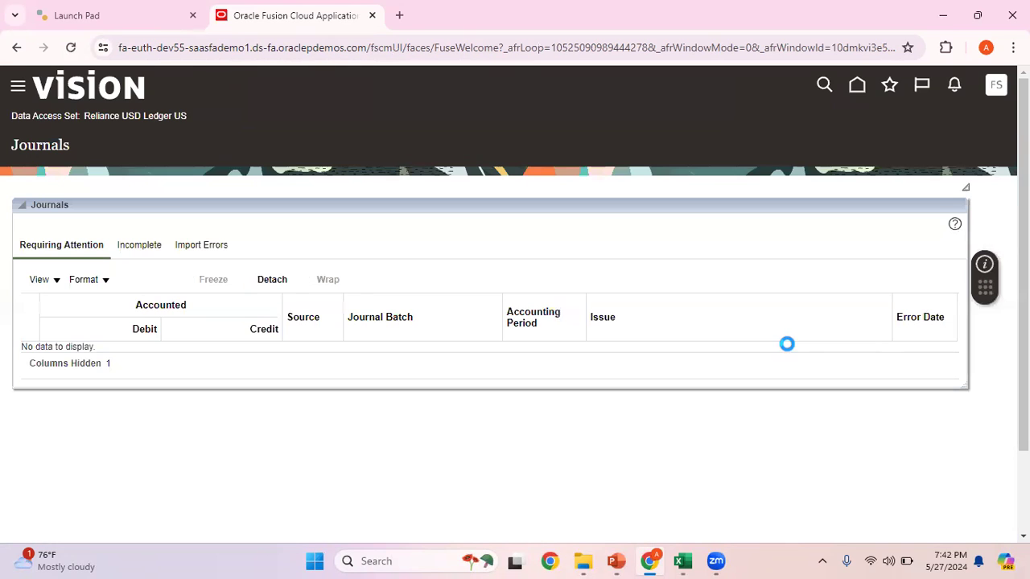
left_click(996, 231)
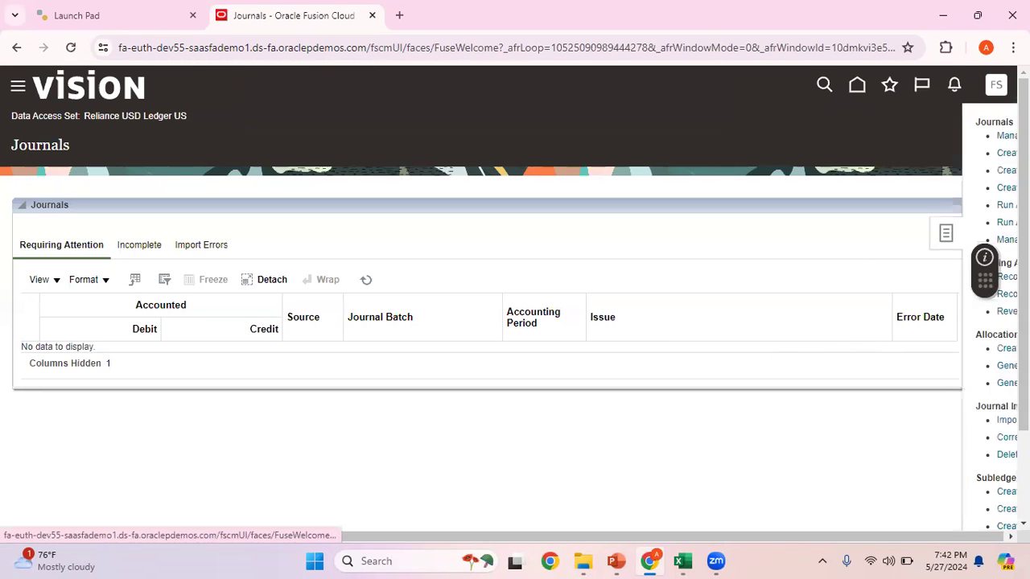
left_click(921, 153)
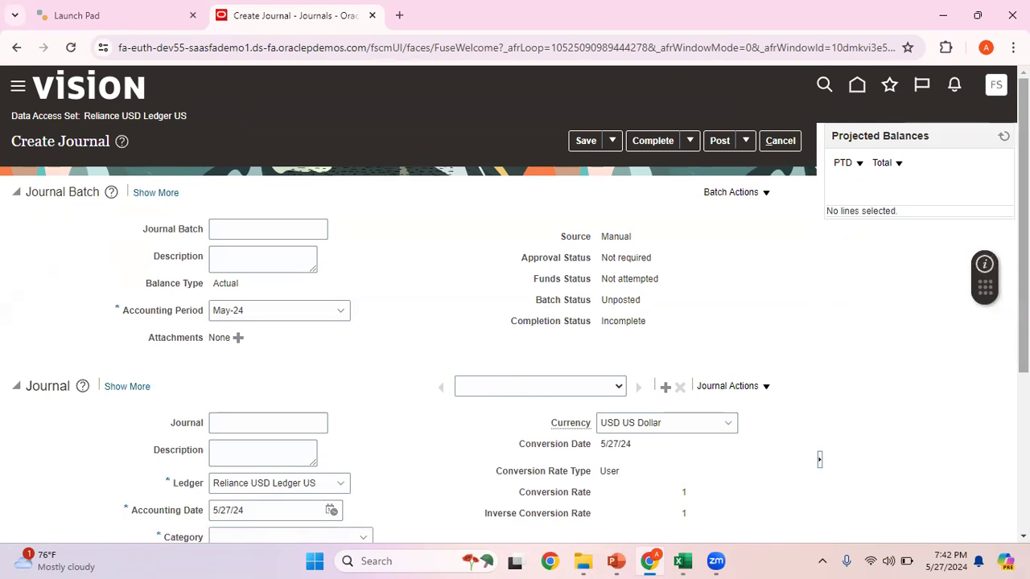
Open the account selector for journal line 1 and list the available CostCenter values.
scroll(397, 444, "down", 2)
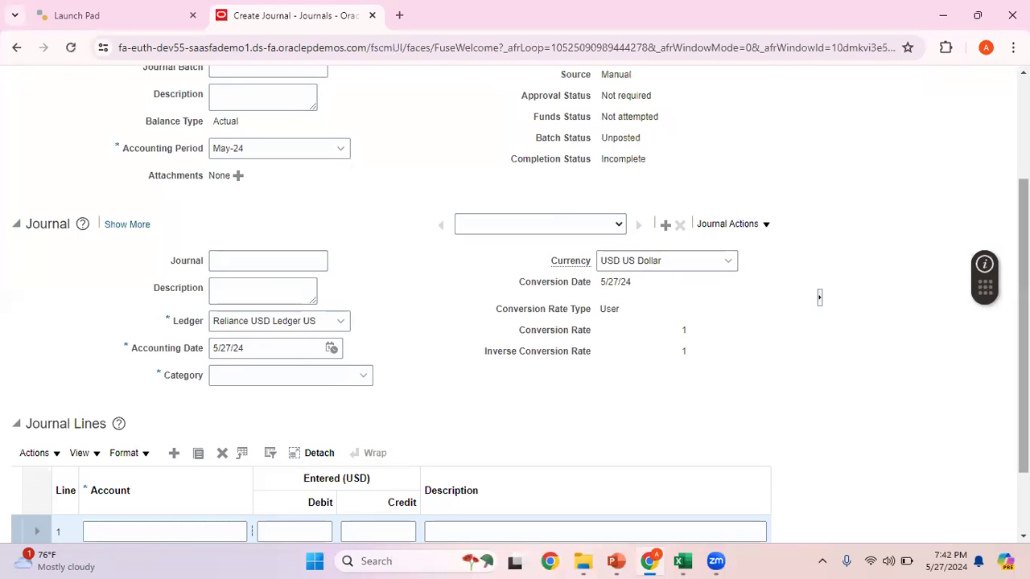
scroll(1022, 322, "down", 1)
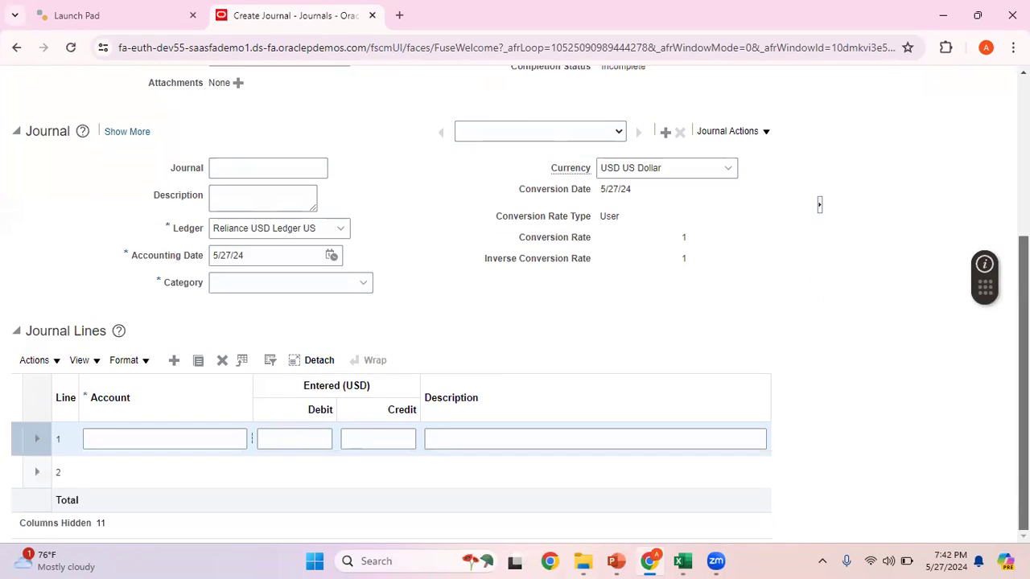
left_click(252, 443)
left_click(250, 438)
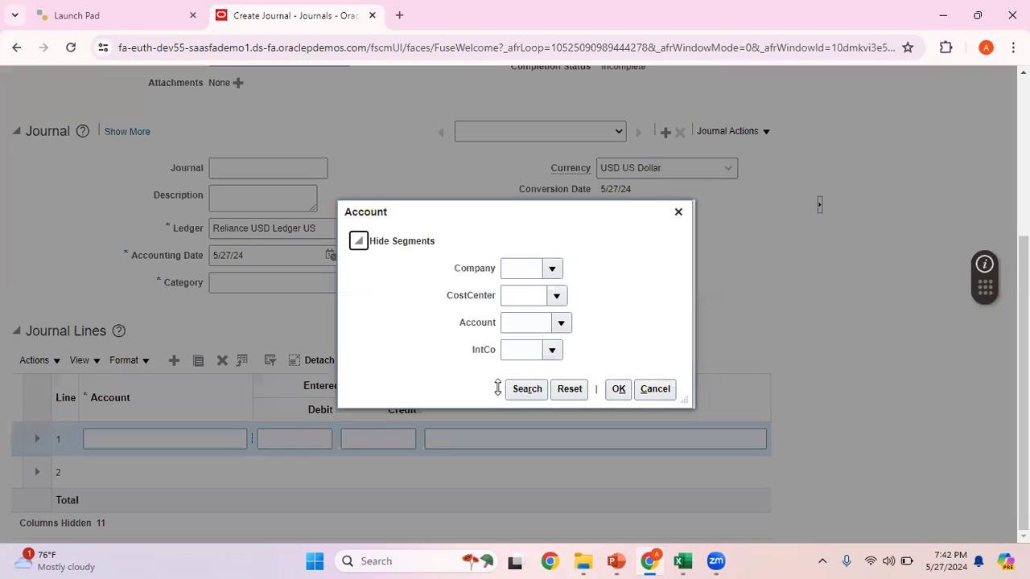
left_click(558, 294)
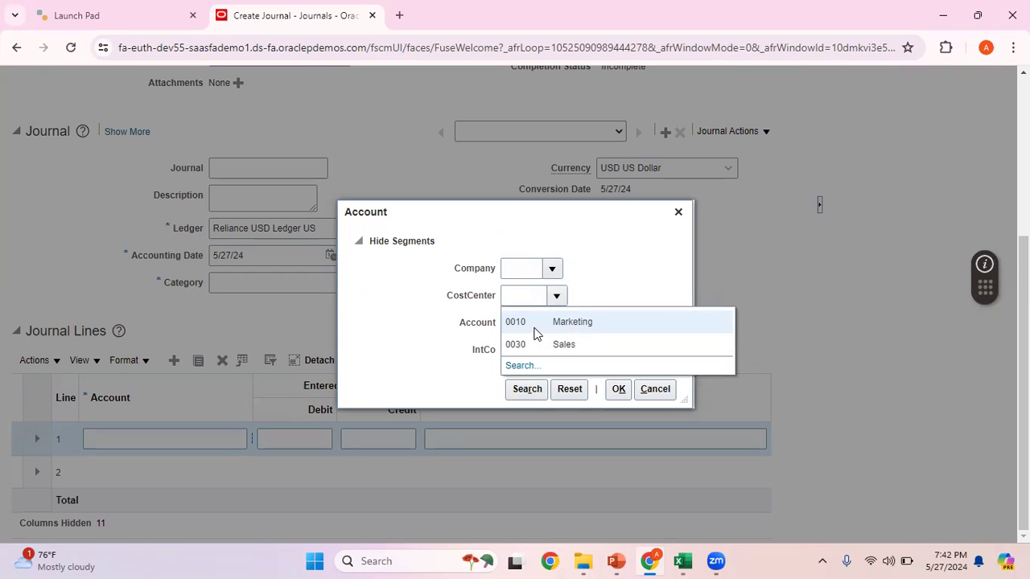
Switch to PowerPoint, review the Business Requirement slide on the permitted cost center values, and return to the journal in Chrome.
left_click(615, 561)
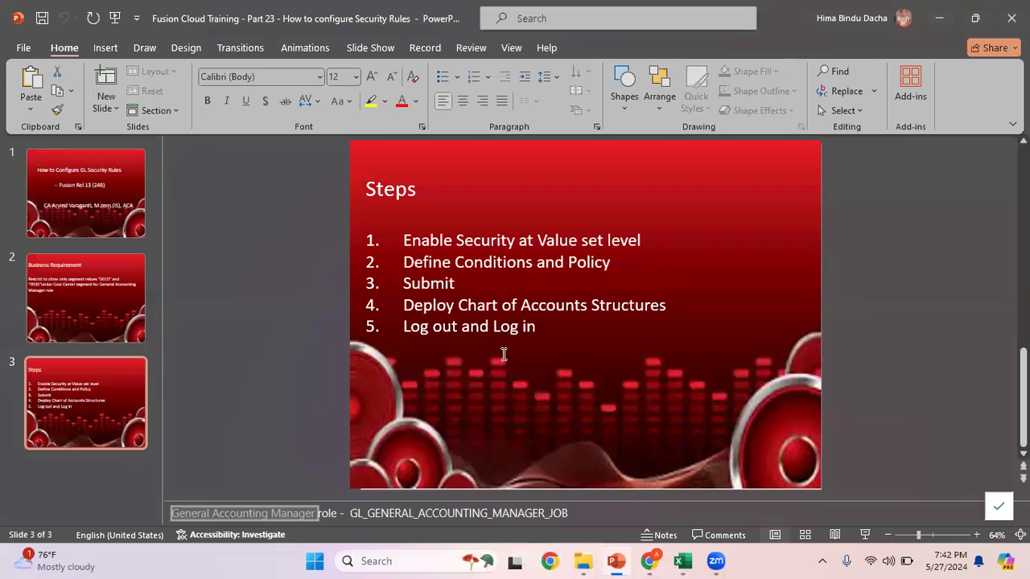
left_click(114, 288)
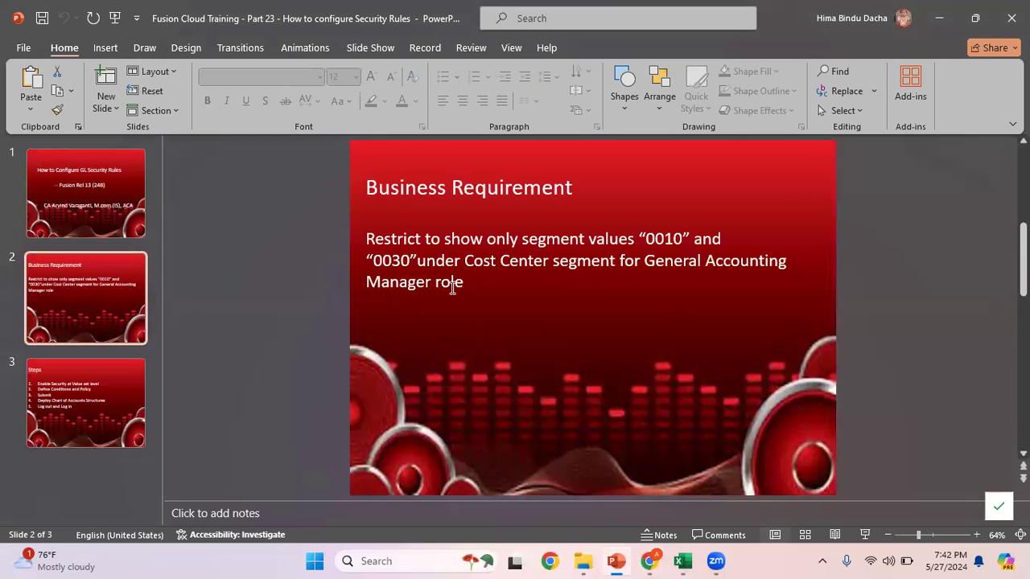
key("alt+Tab")
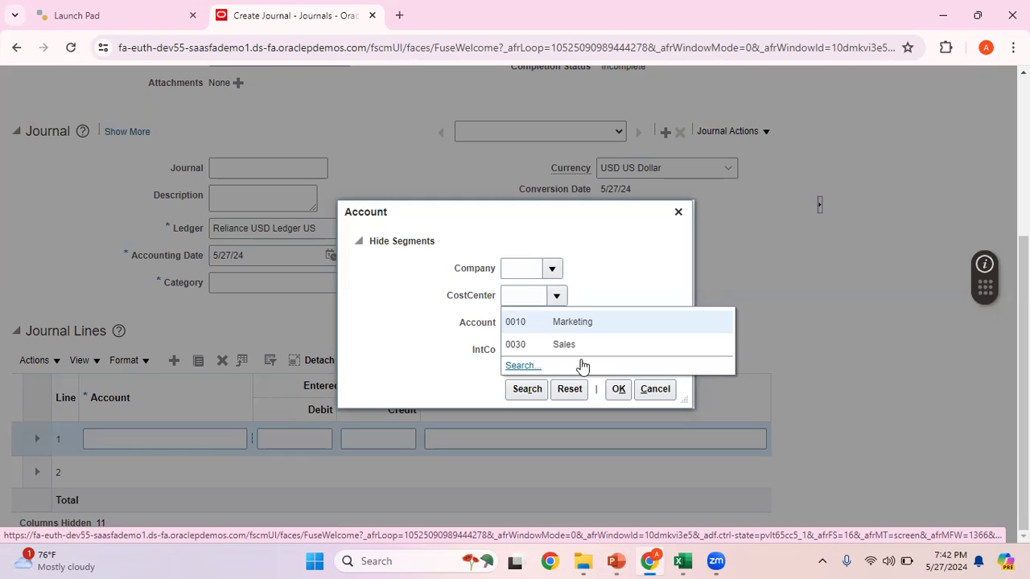
Recheck the CostCenter value list in the Account dialog and close the list without choosing a value.
left_click(638, 258)
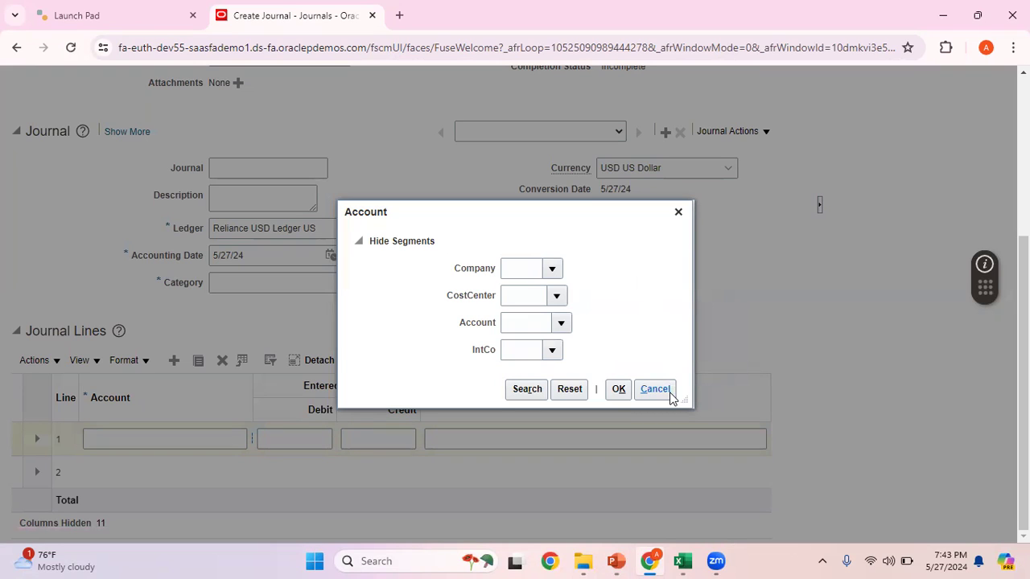
left_click(555, 297)
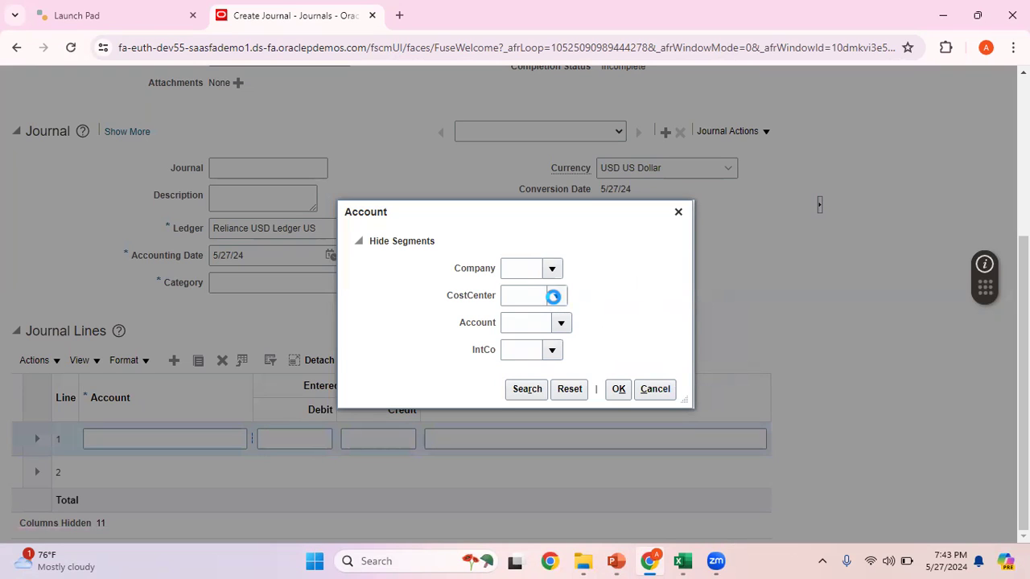
left_click(655, 280)
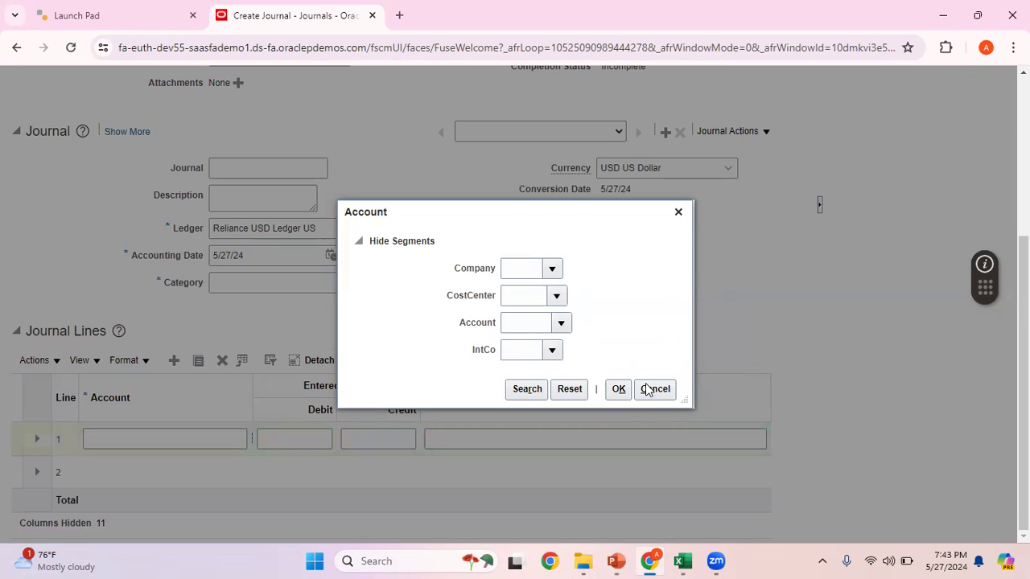
Cancel the account selection for journal line 1 and leave the new journal without saving it.
left_click(655, 390)
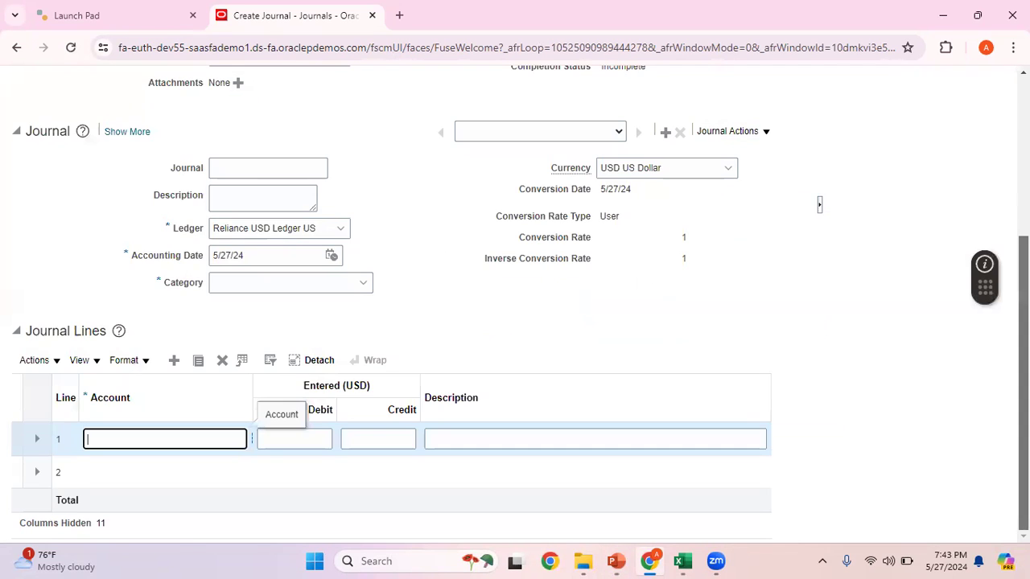
scroll(873, 165, "up", 3)
left_click(785, 141)
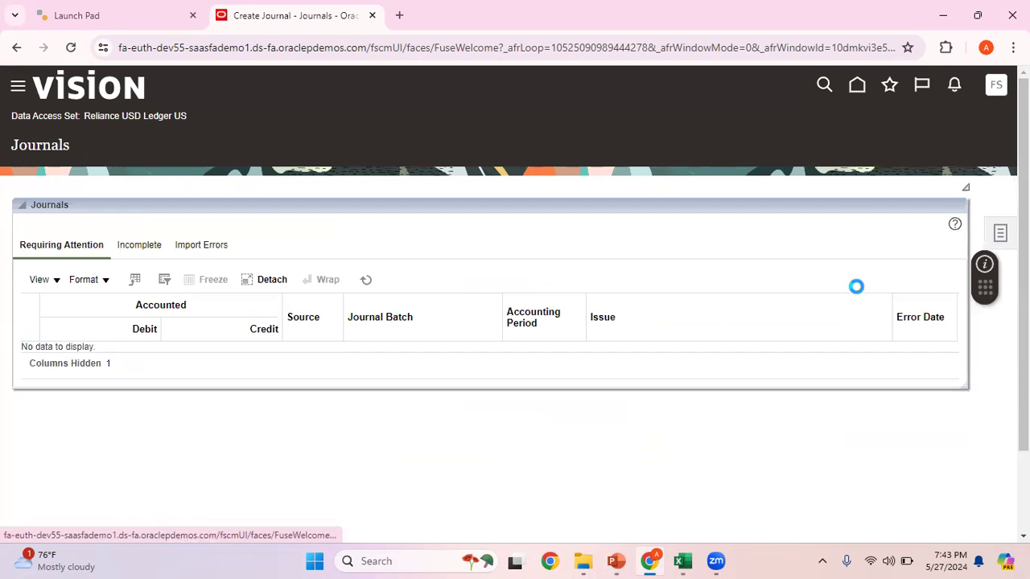
Switch to PowerPoint, review the Steps slide on configuring the security rule, and return to the Journals page in Chrome.
left_click(615, 561)
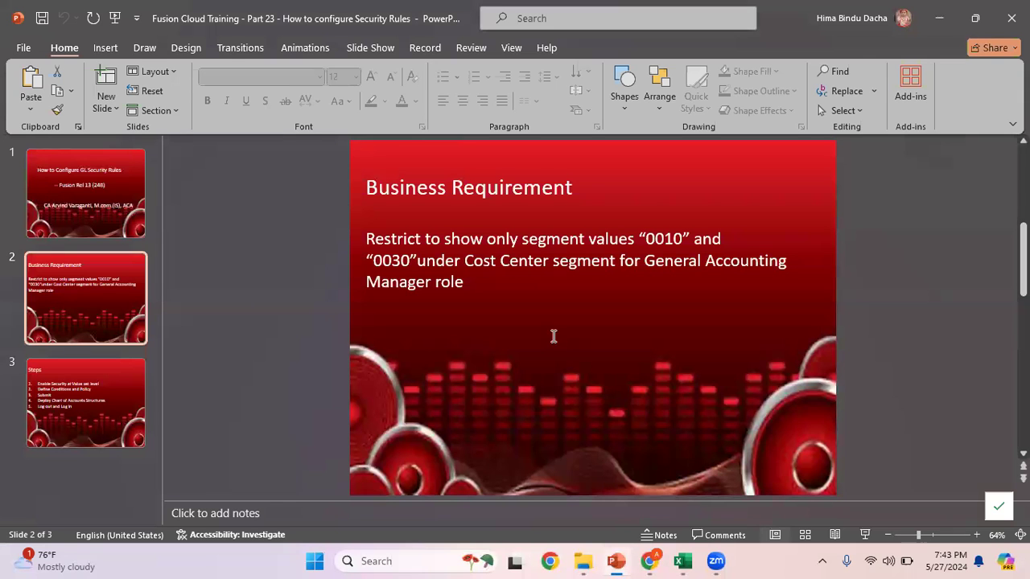
left_click(64, 429)
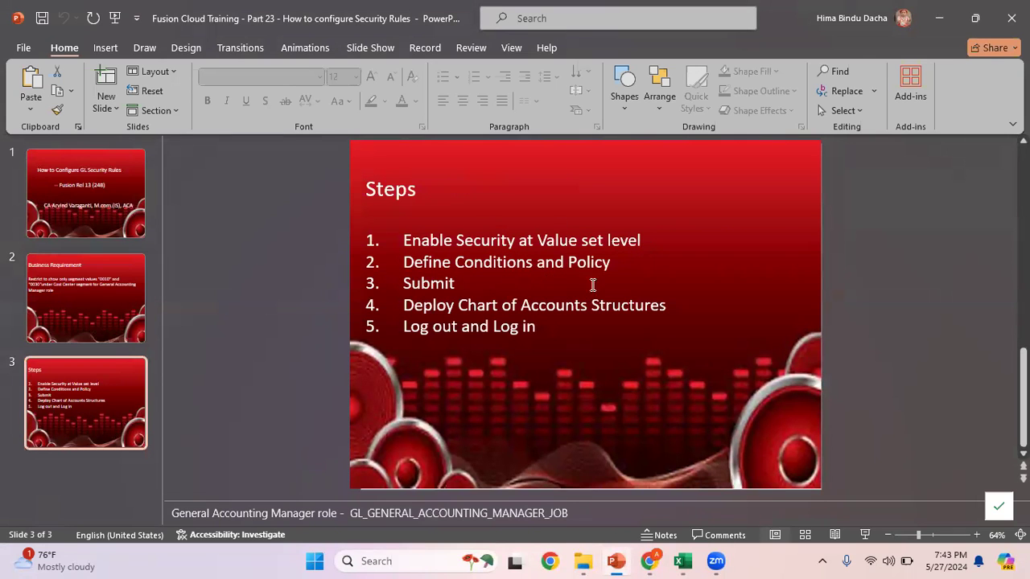
key("alt+Tab")
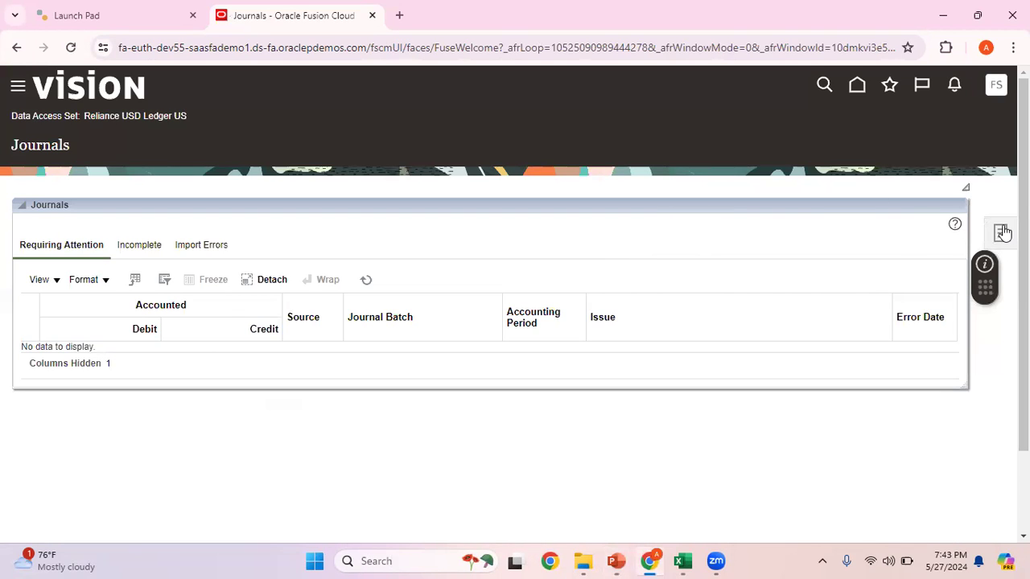
key("alt+Tab")
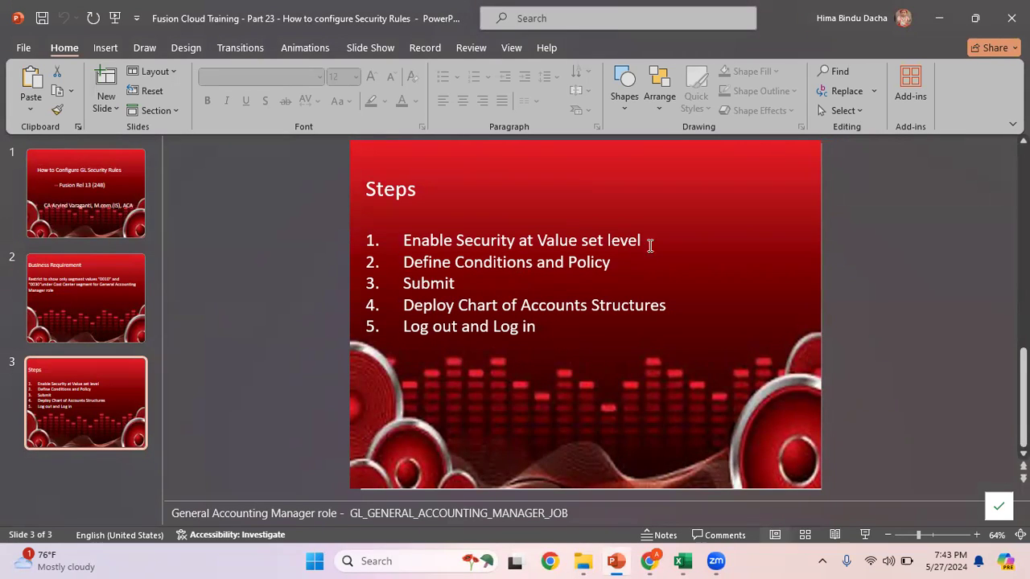
key("alt+Tab")
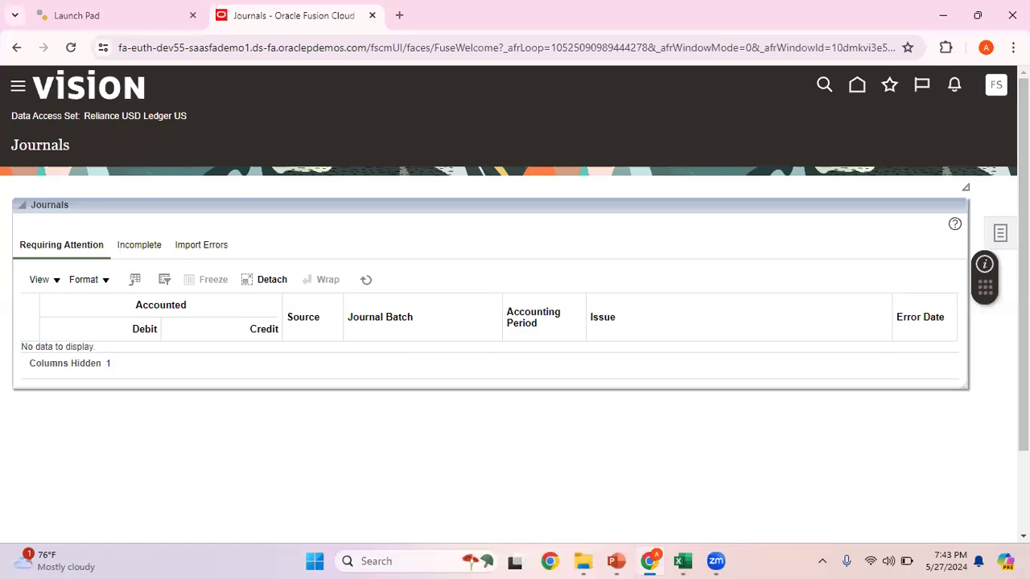
Return to the home page, go to Setup and Maintenance, and open its task search page.
left_click(1005, 232)
left_click(803, 133)
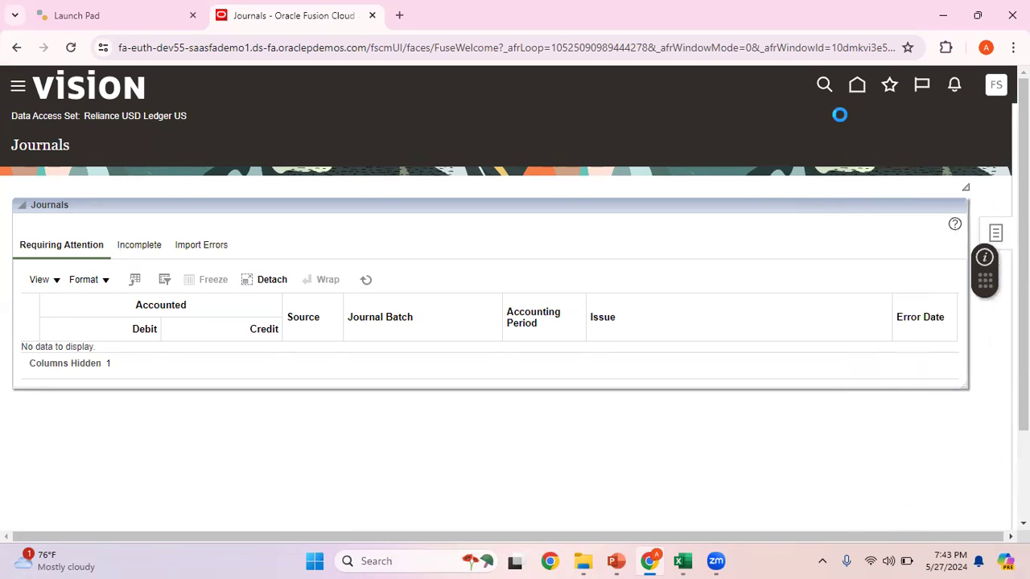
left_click(857, 86)
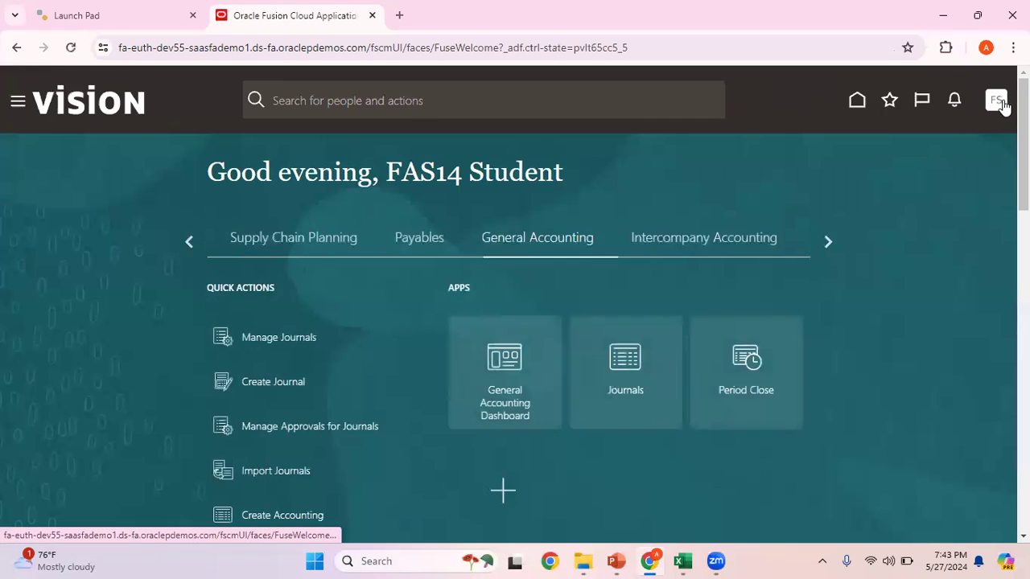
left_click(997, 101)
left_click(762, 329)
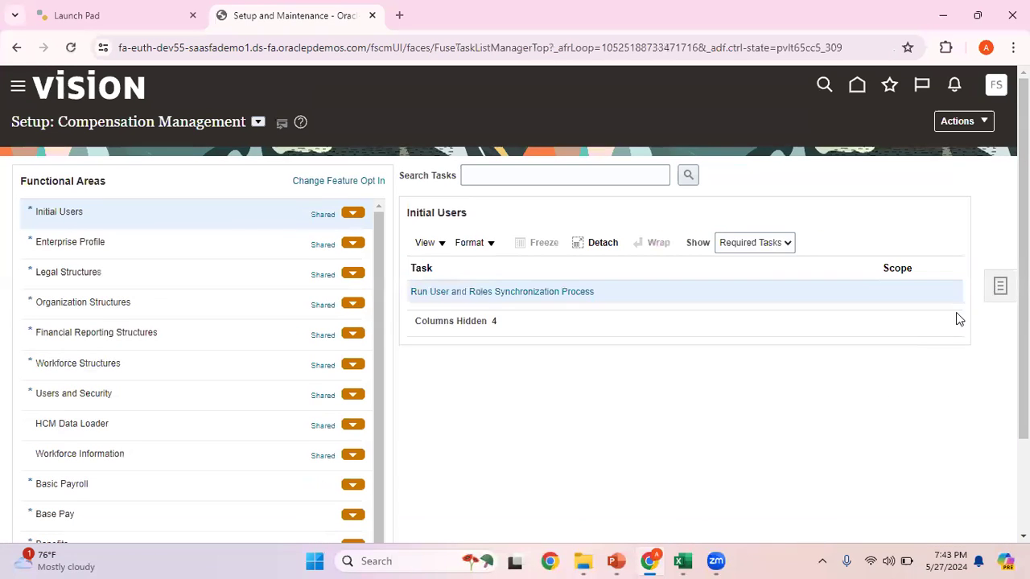
left_click(1000, 292)
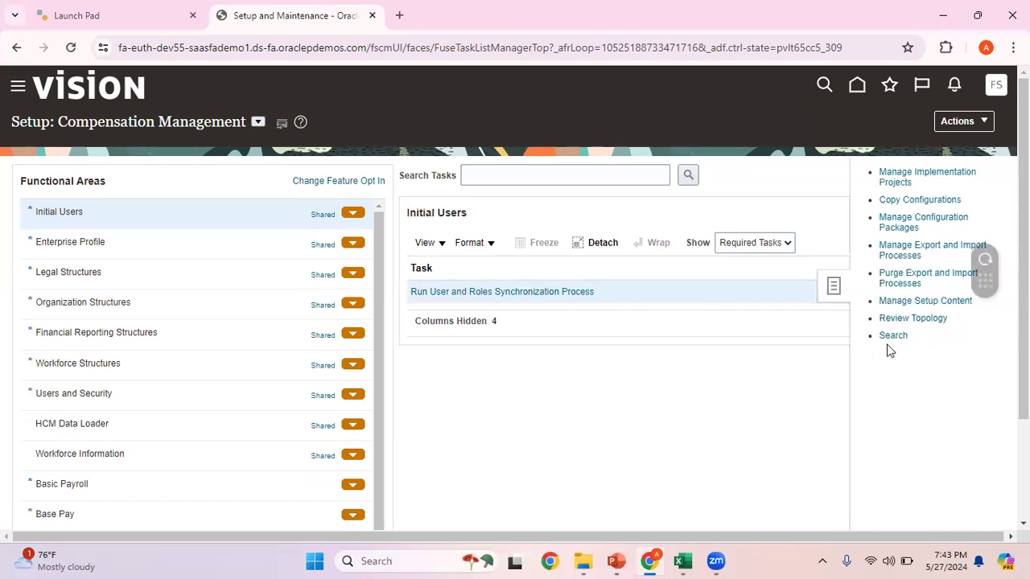
left_click(893, 336)
Search for the task "Manage Chart of Accounts Structure Instances" and open it.
left_click(302, 178)
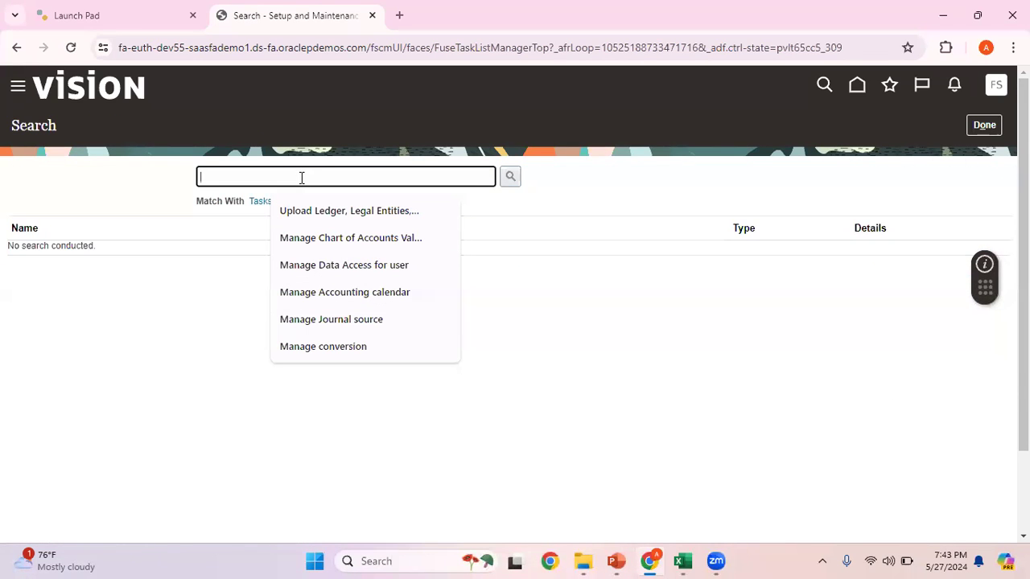
type("Manage Cha")
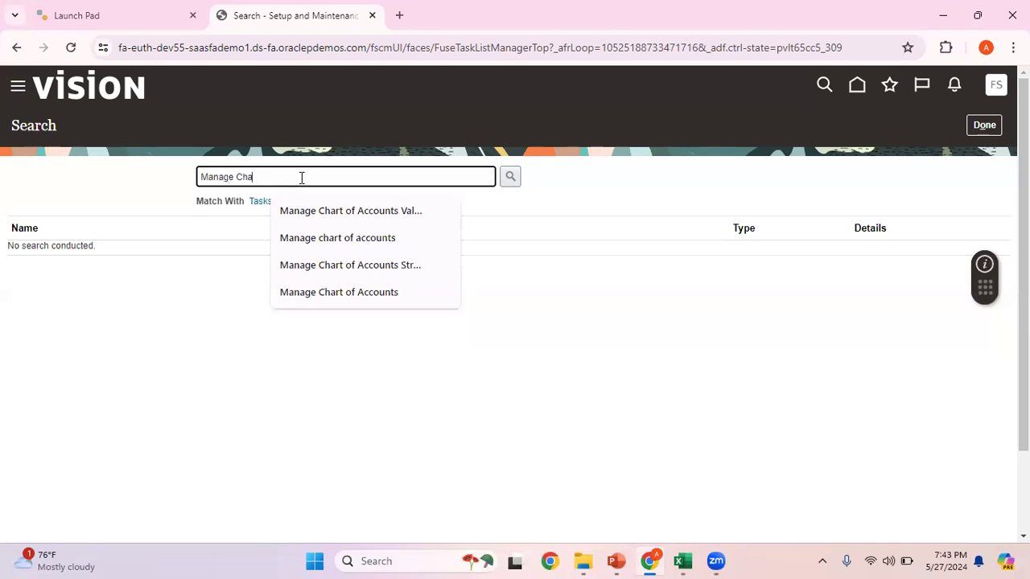
type("rt of Accounts Structure Instances")
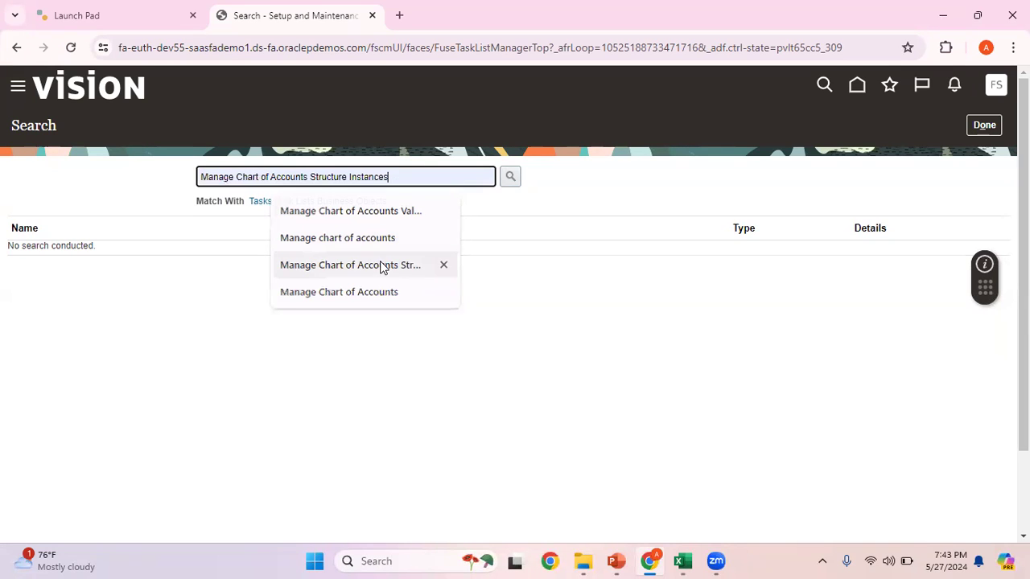
left_click(379, 265)
left_click(515, 179)
left_click(156, 251)
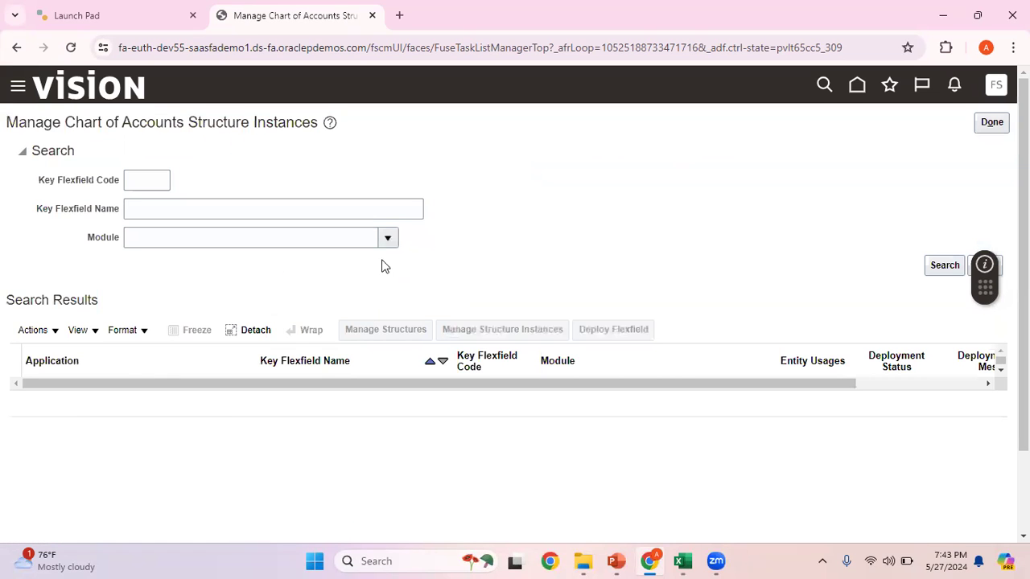
Find the key flexfield for the General Ledger module and open the management of its structure instances.
left_click(388, 246)
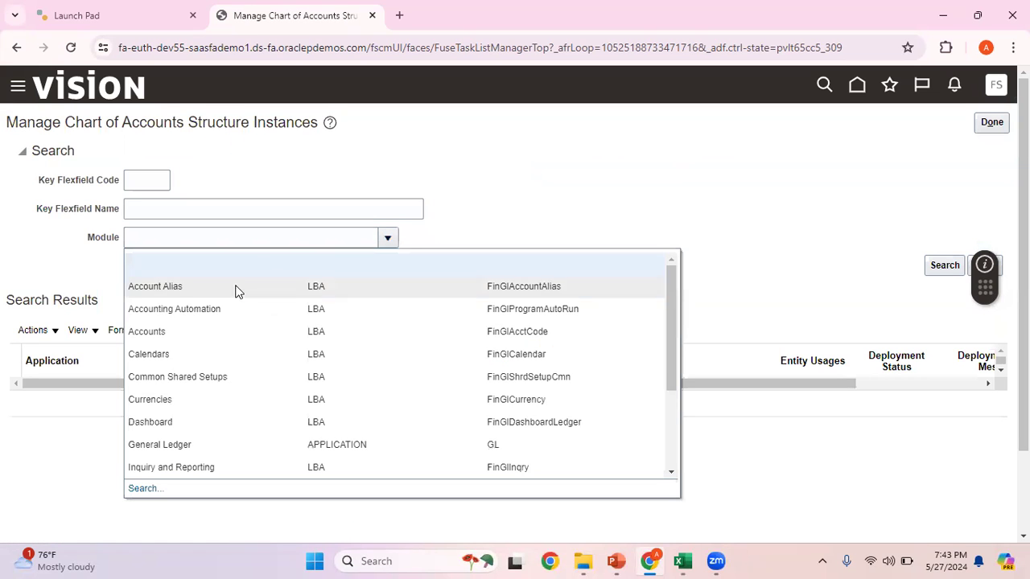
left_click(213, 448)
left_click(944, 268)
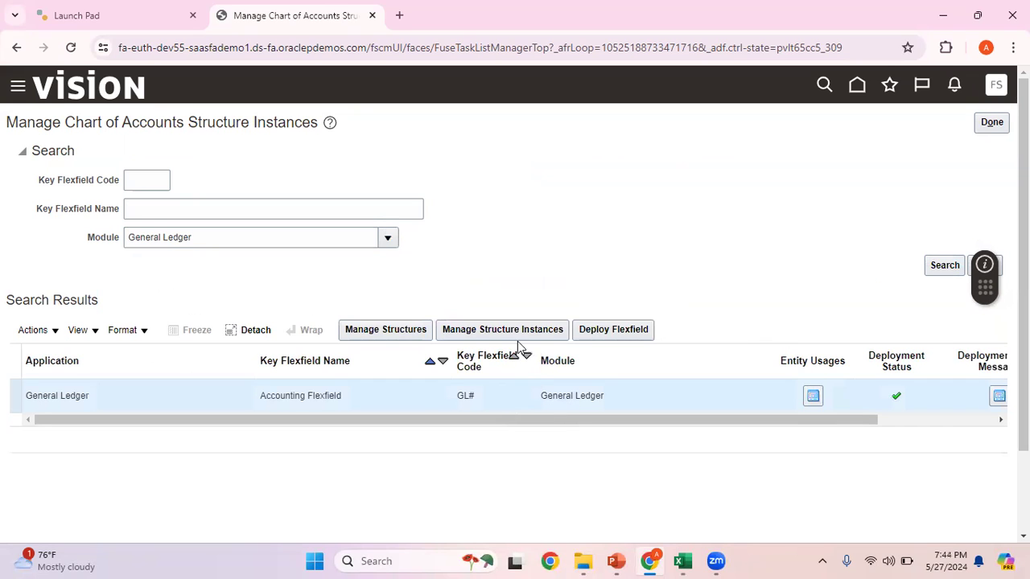
left_click(539, 330)
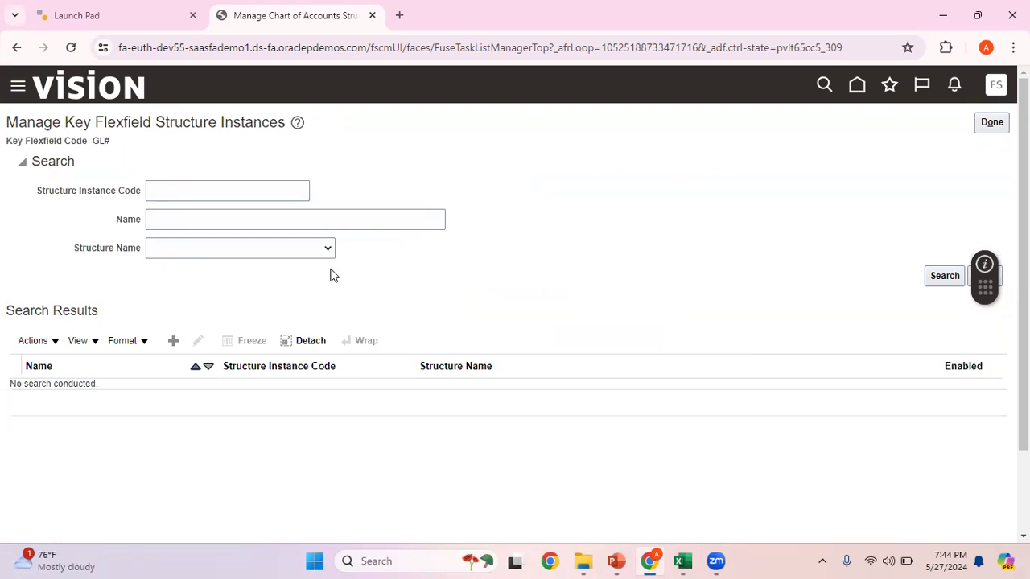
Search structure instances by the structure name Reliance USD Ledger and open the matching instance for editing.
left_click(322, 253)
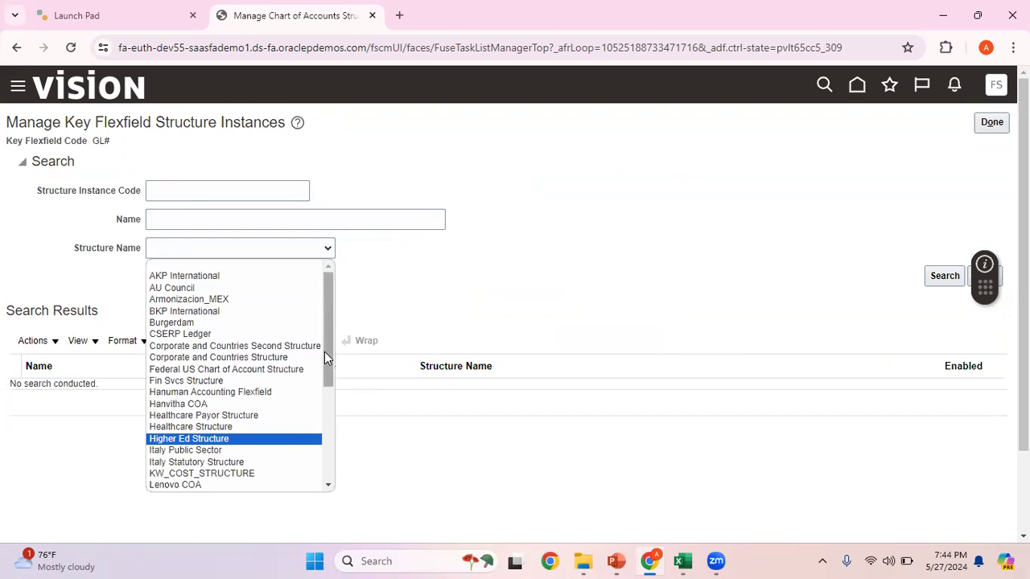
left_click_drag(324, 366, 328, 472)
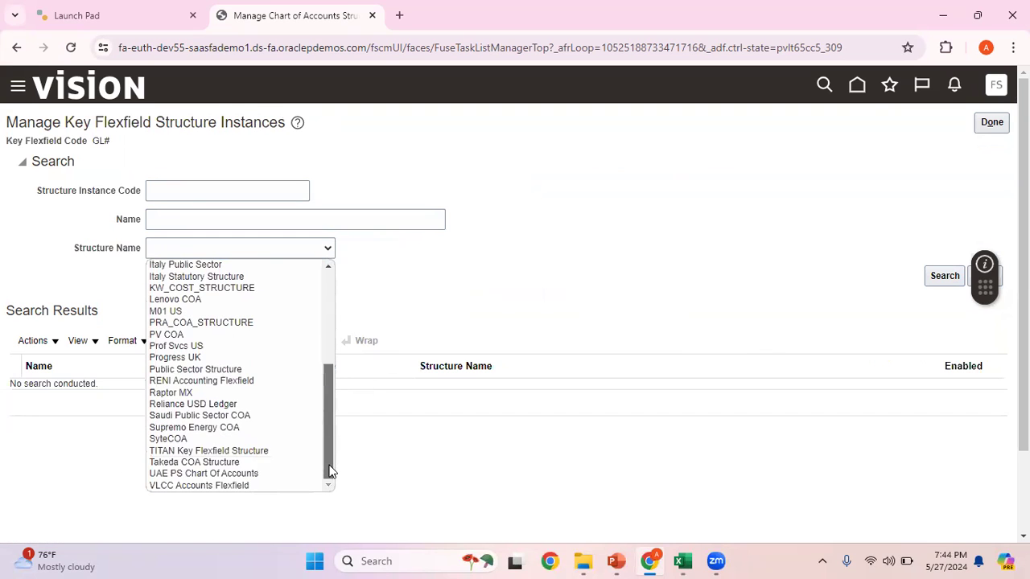
left_click(240, 406)
left_click(941, 283)
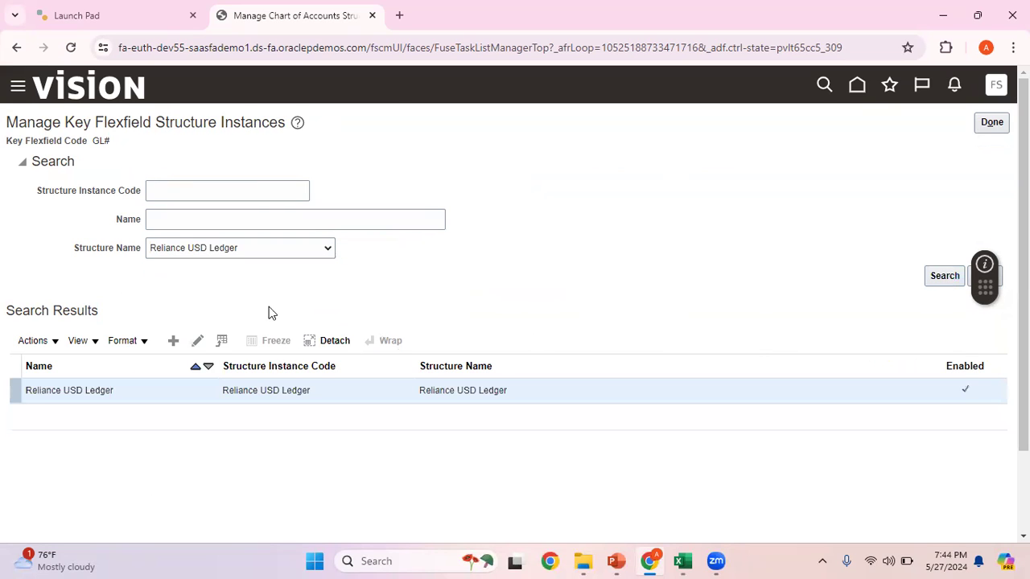
left_click(197, 340)
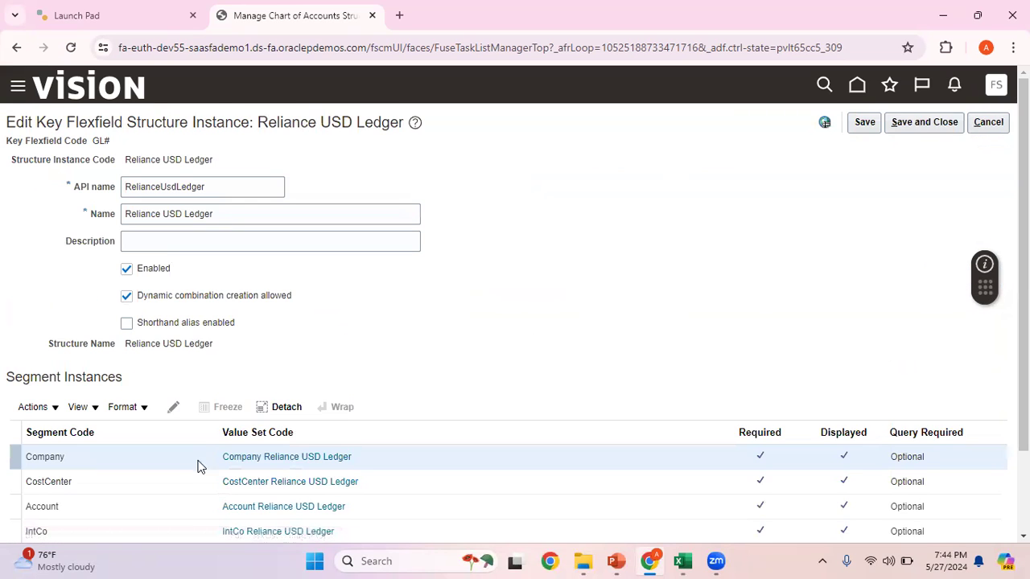
Inspect the data security conditions of the CostCenter Reliance USD Ledger value set and exit without saving changes.
left_click(299, 482)
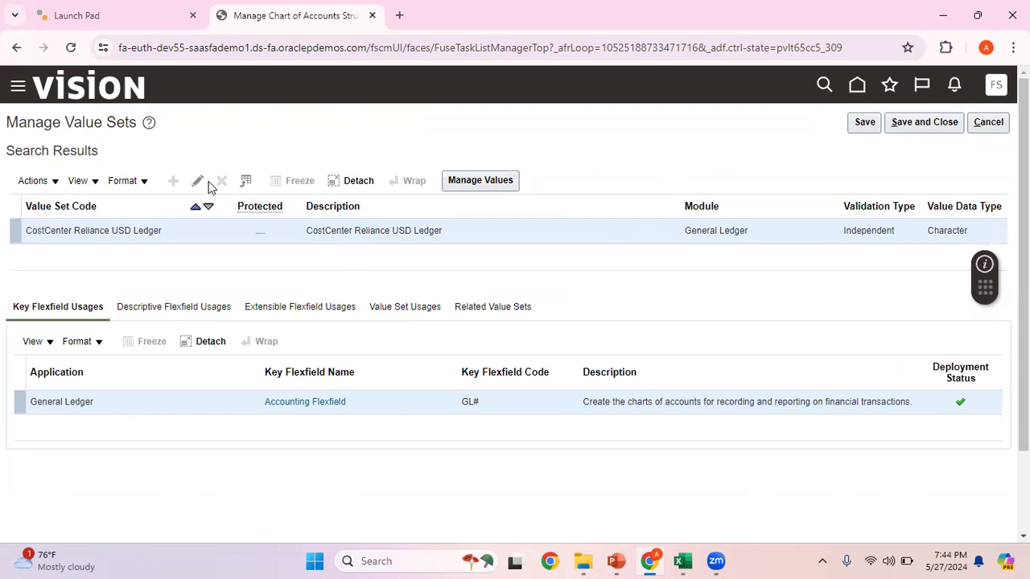
left_click(197, 182)
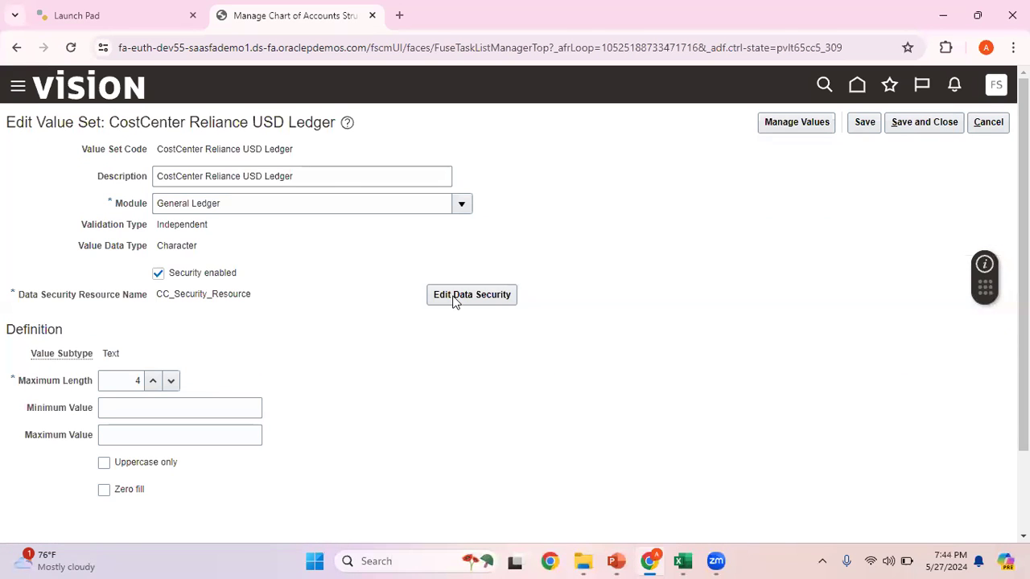
left_click(499, 295)
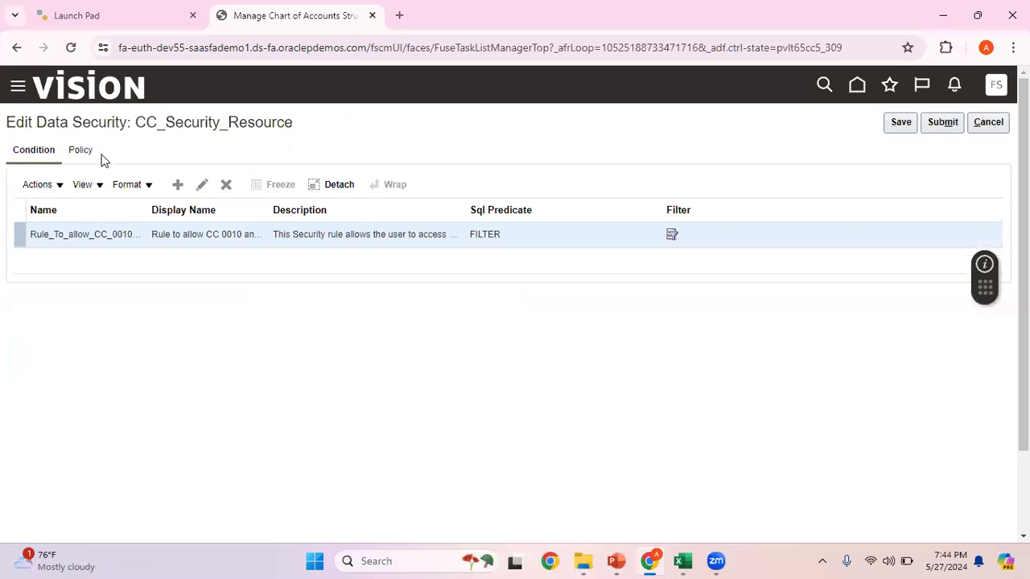
left_click(989, 125)
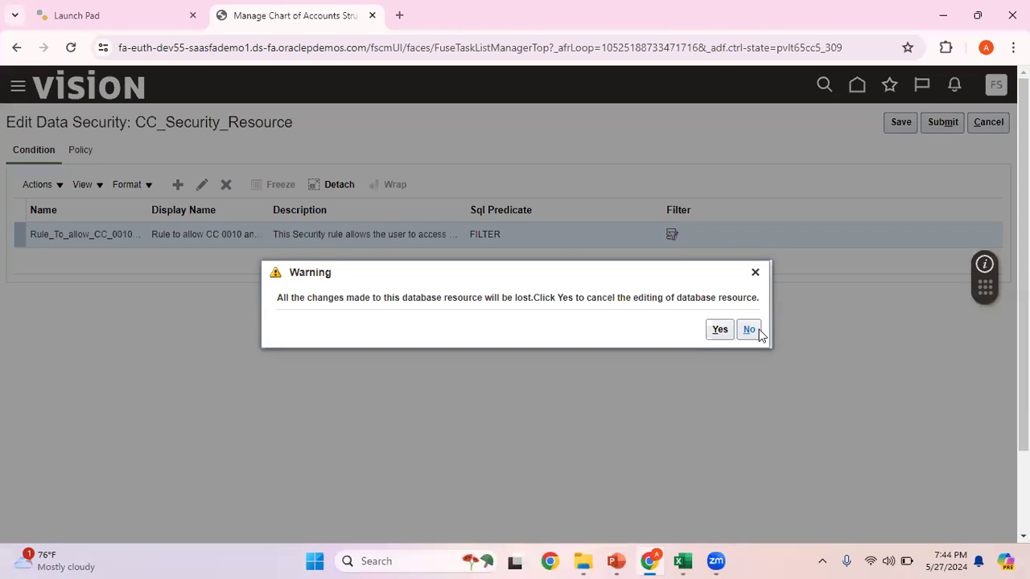
left_click(720, 329)
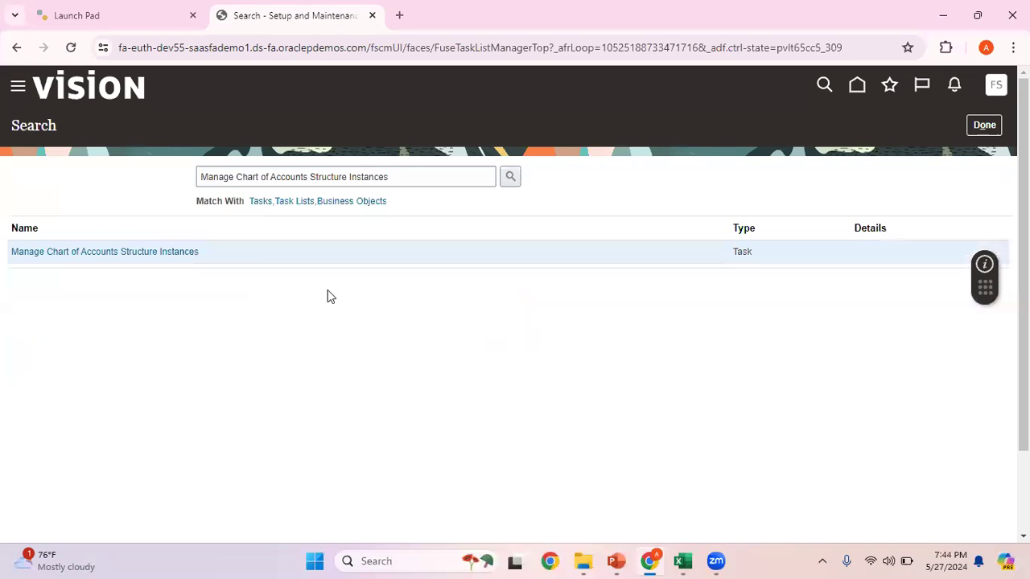
Reopen Manage Chart of Accounts Structure Instances, search the General Ledger module, and go to the Accounting Flexfield's structure instances.
left_click(167, 251)
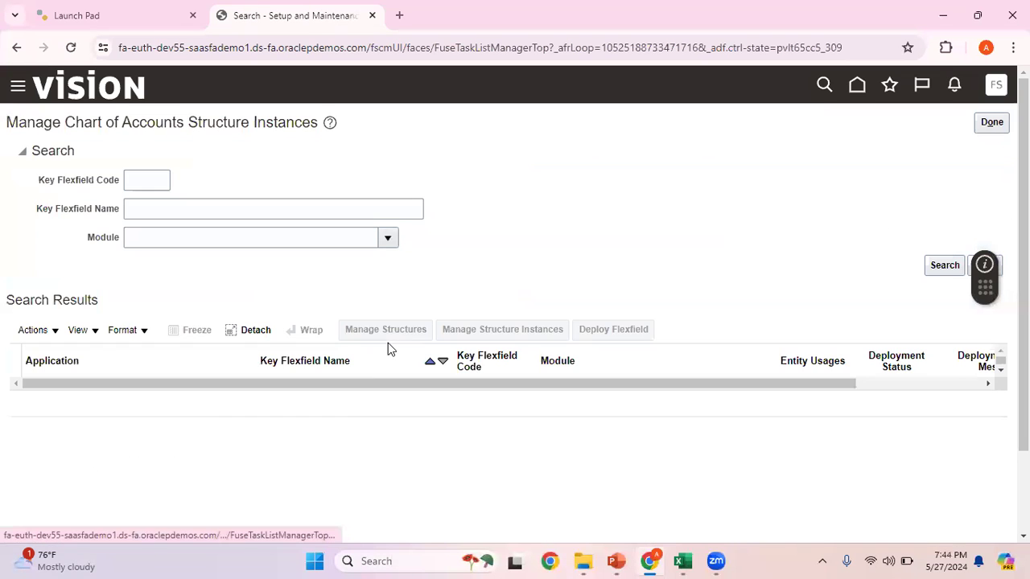
left_click(388, 238)
left_click(250, 444)
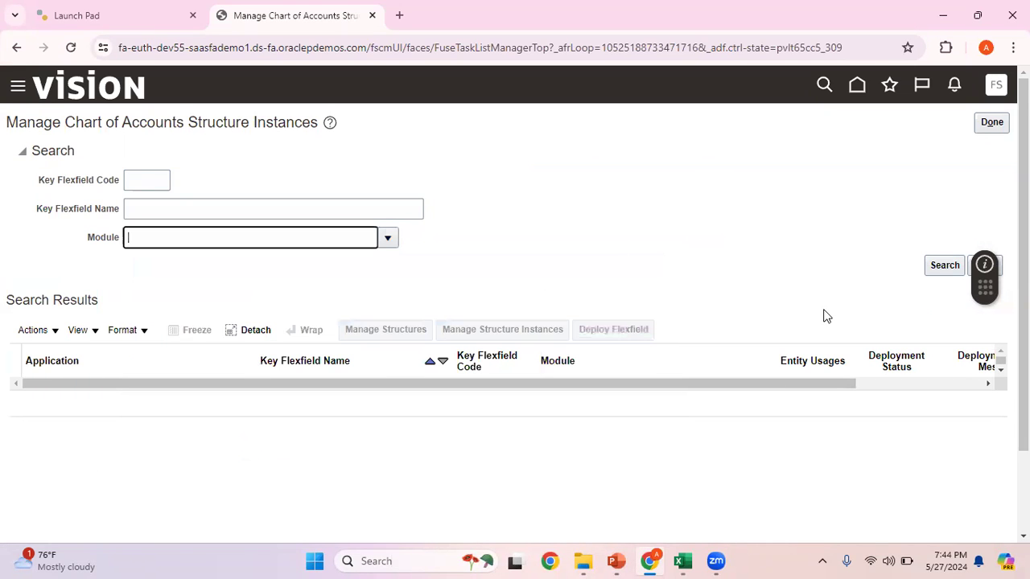
left_click(949, 265)
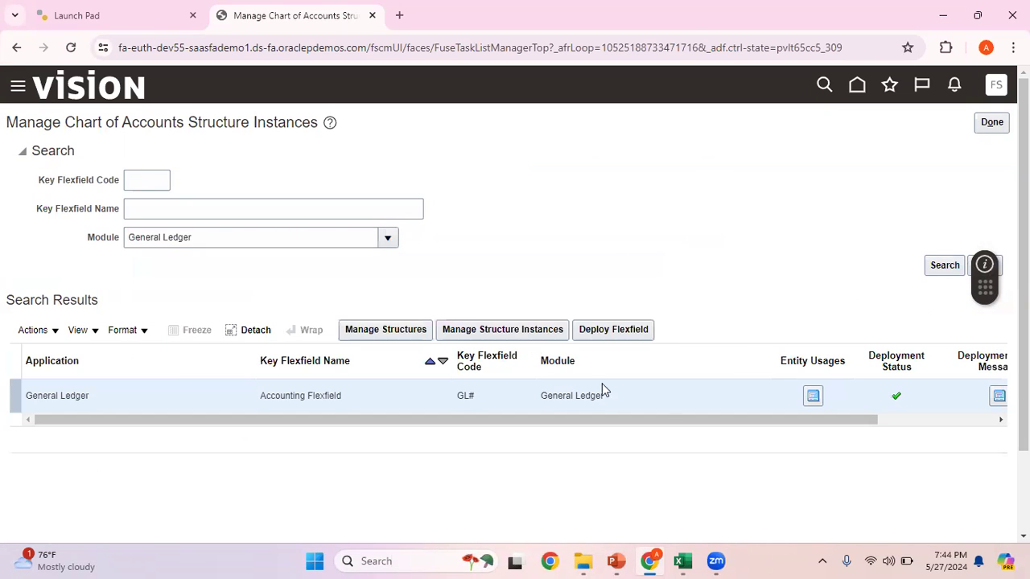
left_click(546, 336)
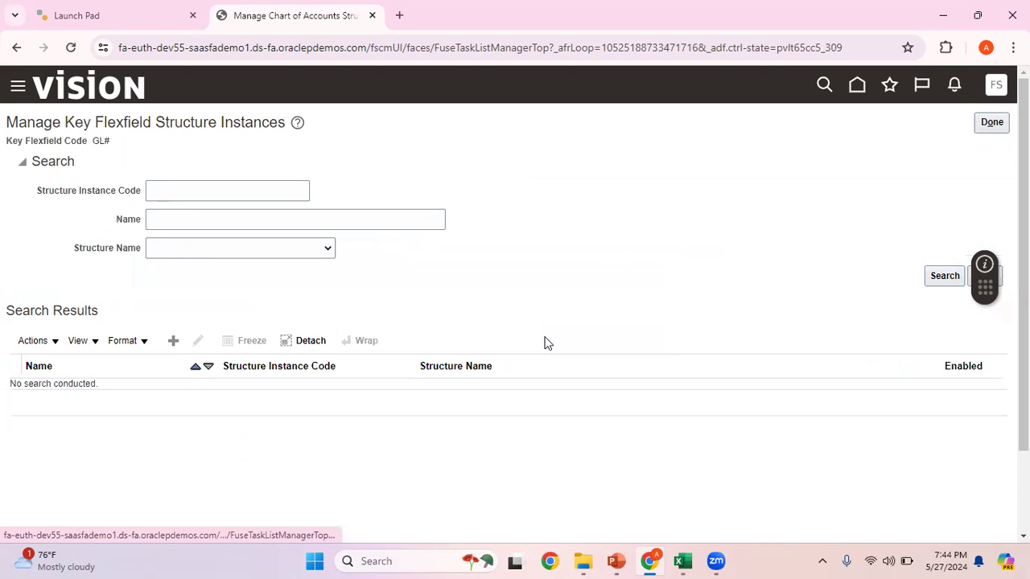
Filter the structure instances by Reliance USD Ledger again and reopen that instance for editing.
left_click(329, 251)
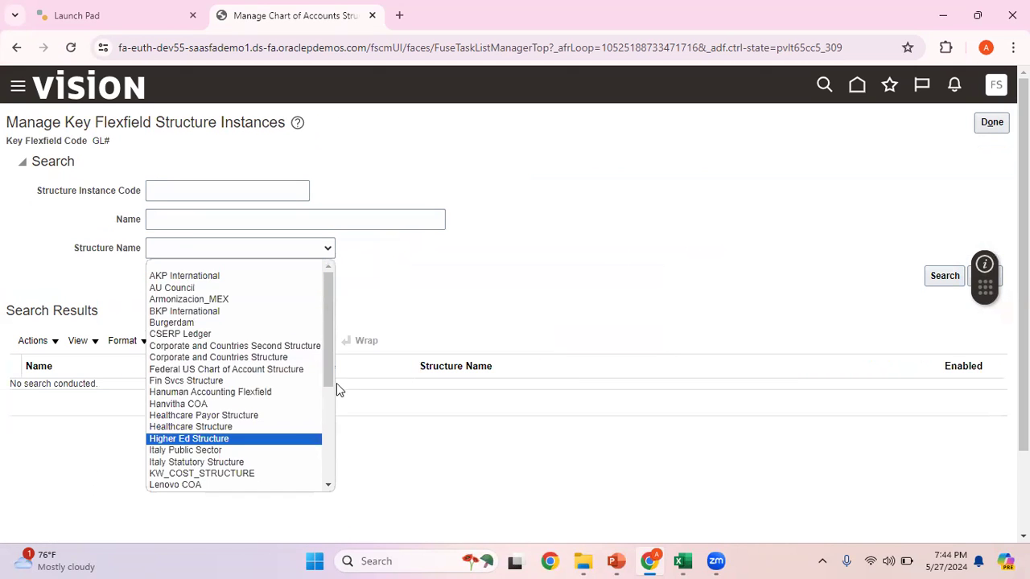
left_click_drag(328, 350, 329, 437)
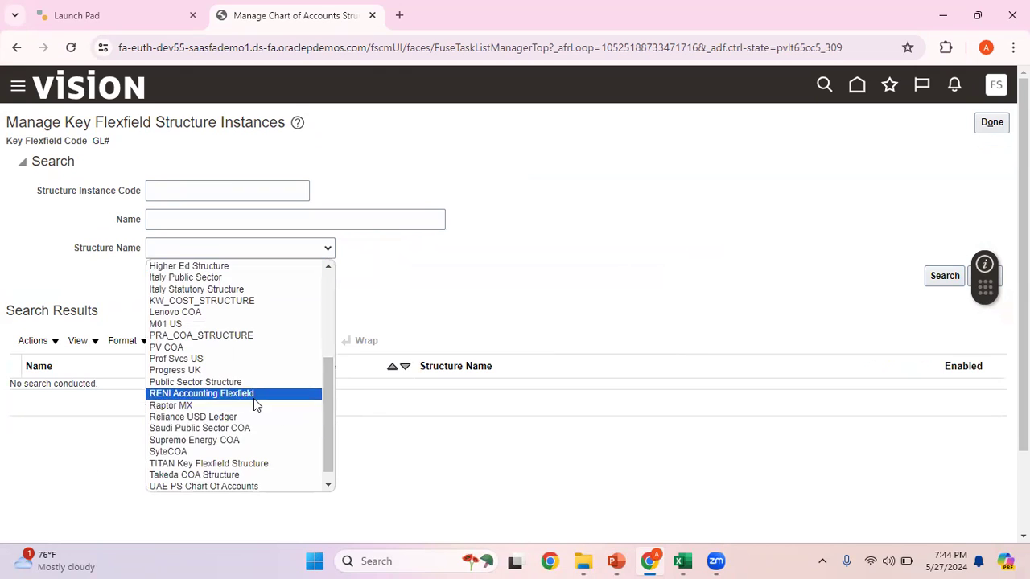
left_click(255, 419)
left_click(946, 275)
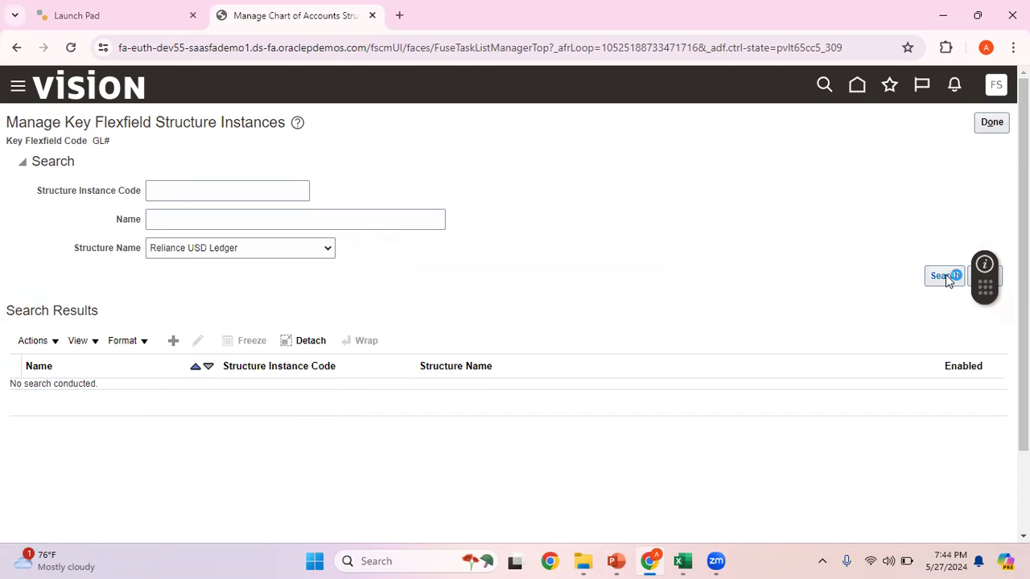
left_click(197, 341)
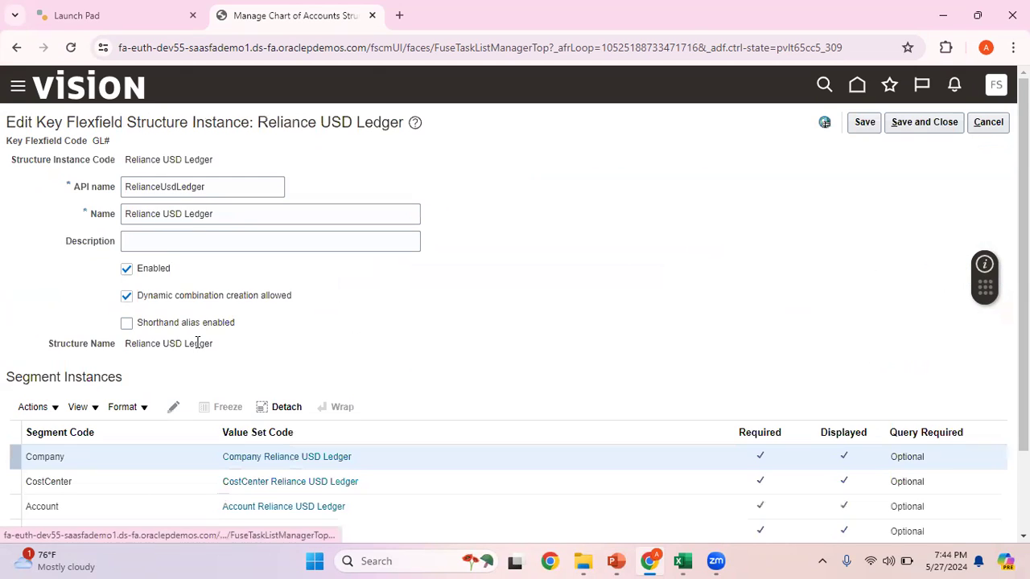
Disable security on the CostCenter Reliance USD Ledger value set, then save and close the value set pages.
left_click(343, 481)
left_click(197, 181)
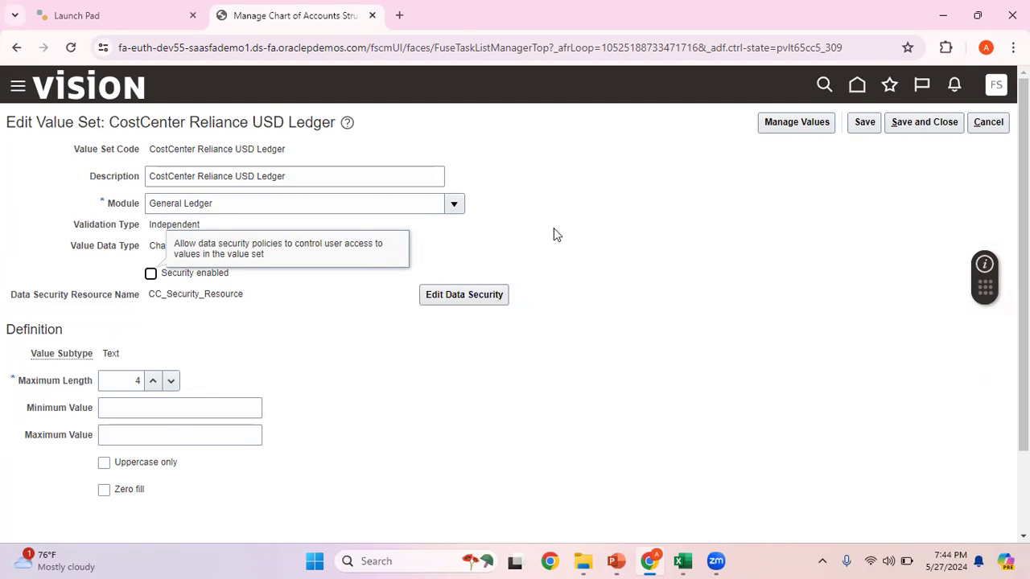
left_click(943, 122)
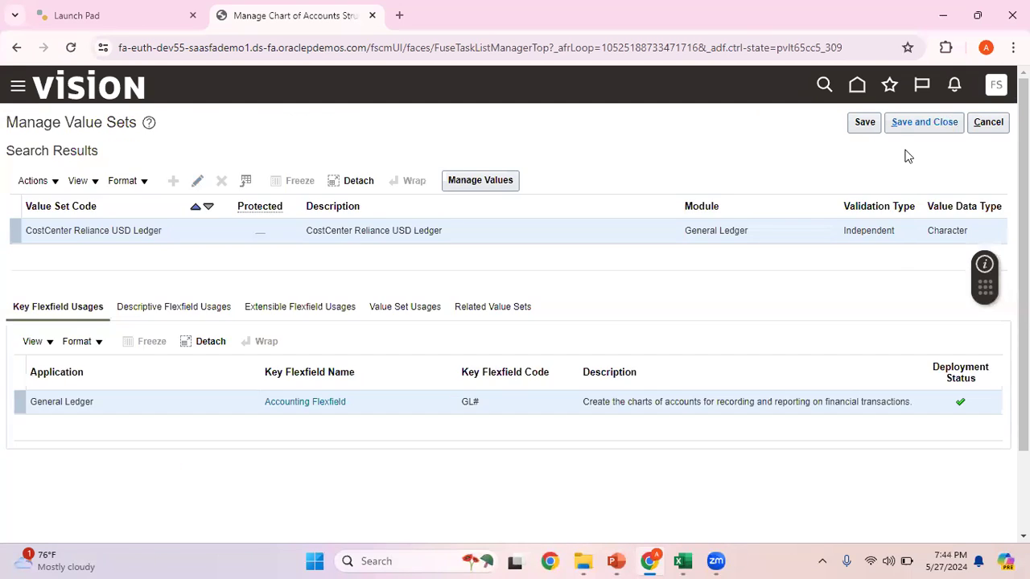
left_click(935, 123)
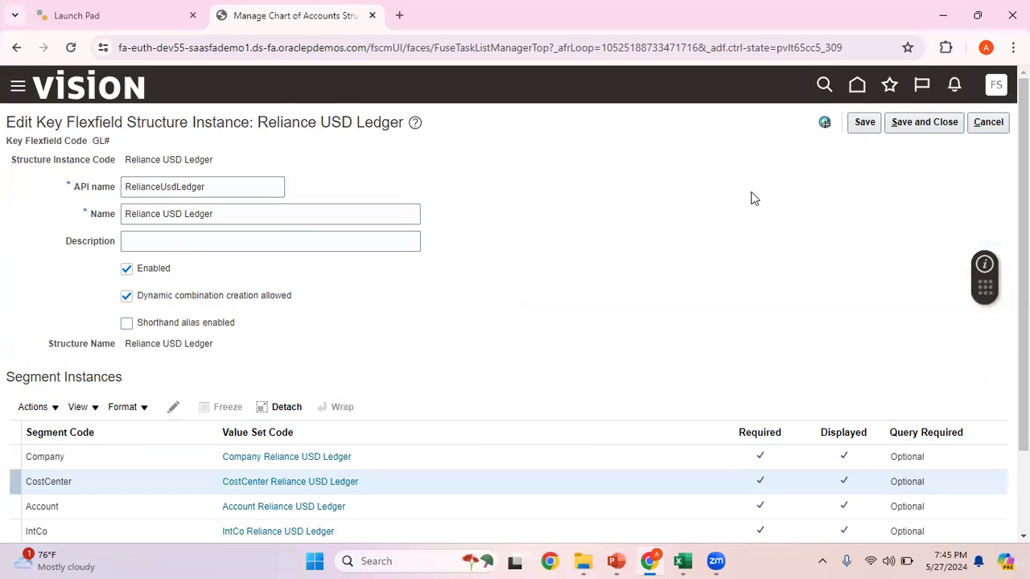
Save and close the Reliance USD Ledger structure instance and redeploy the General Ledger Accounting Flexfield.
left_click(924, 124)
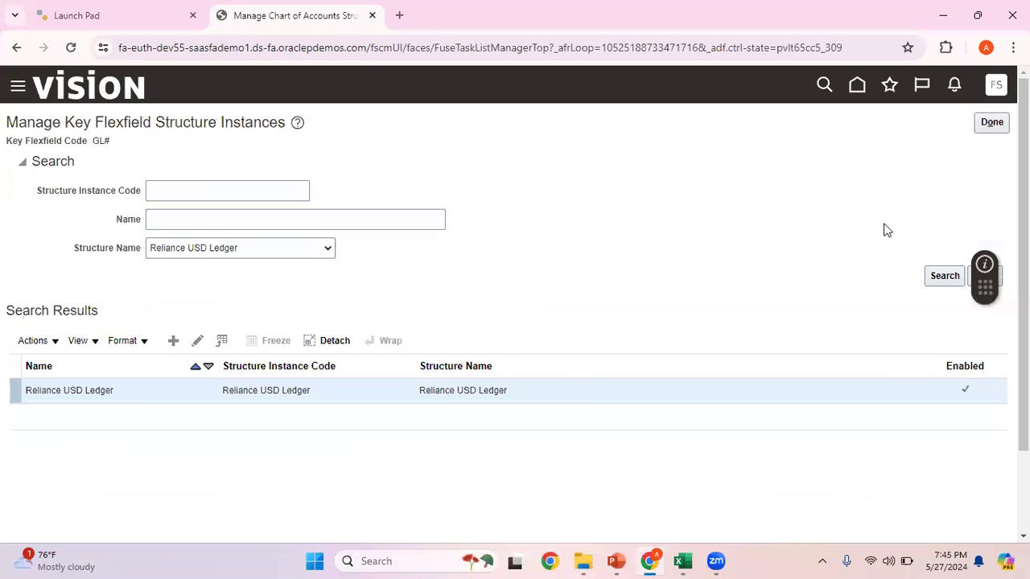
left_click(992, 125)
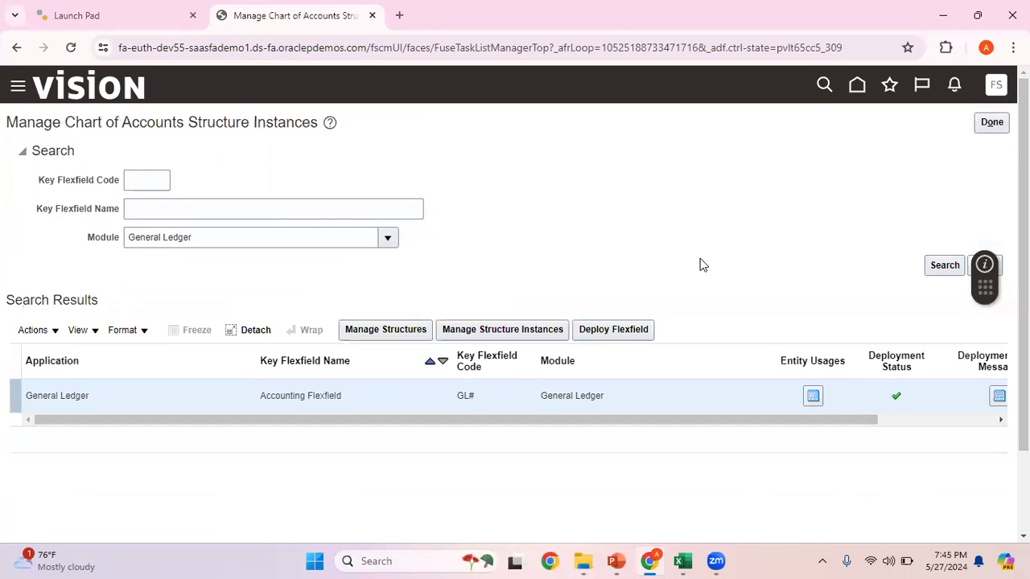
left_click(944, 265)
left_click(640, 337)
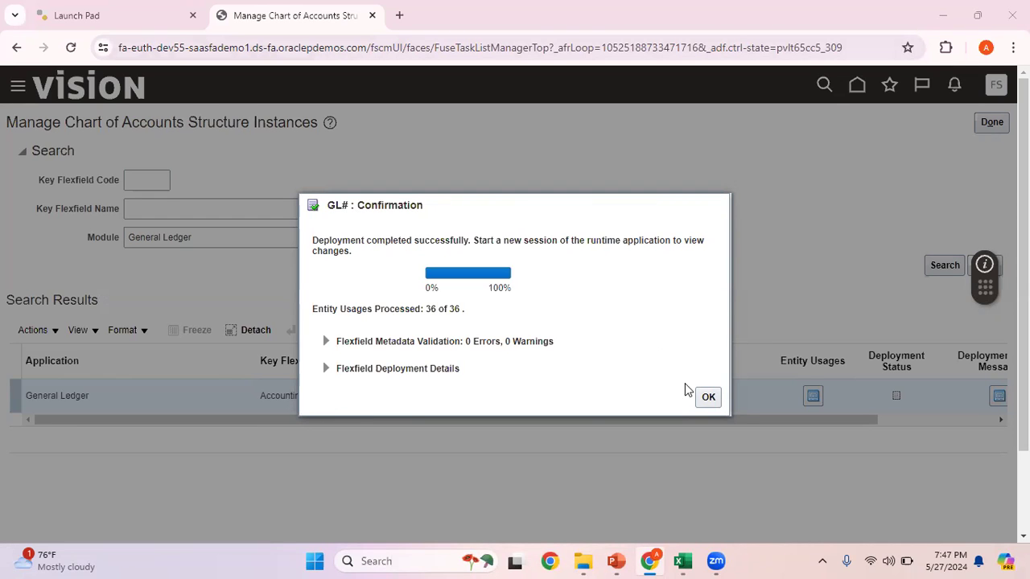
left_click(708, 397)
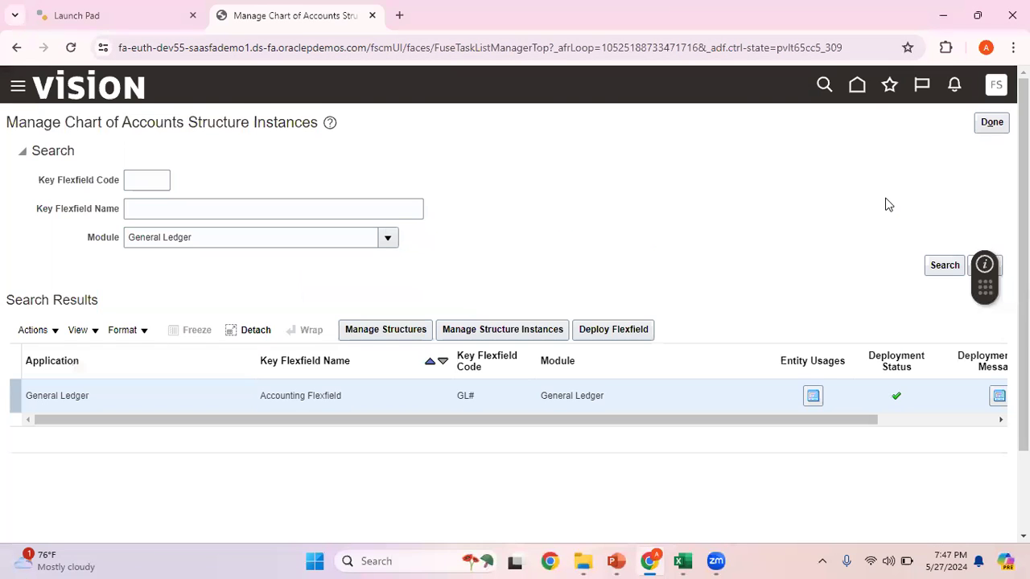
Exit the chart of accounts setup task, sign out of the application, and sign back in to start a new session.
left_click(990, 125)
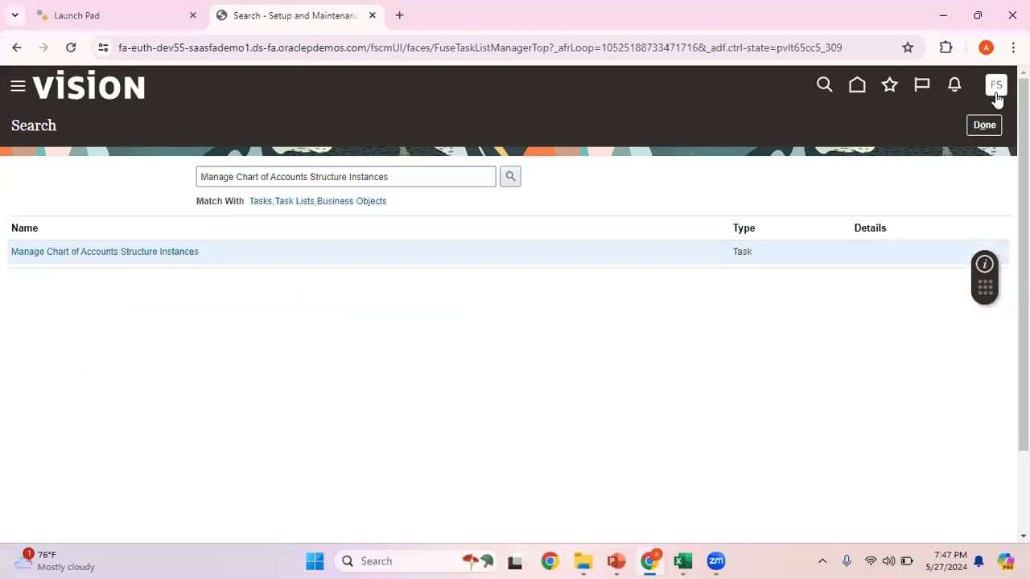
left_click(985, 125)
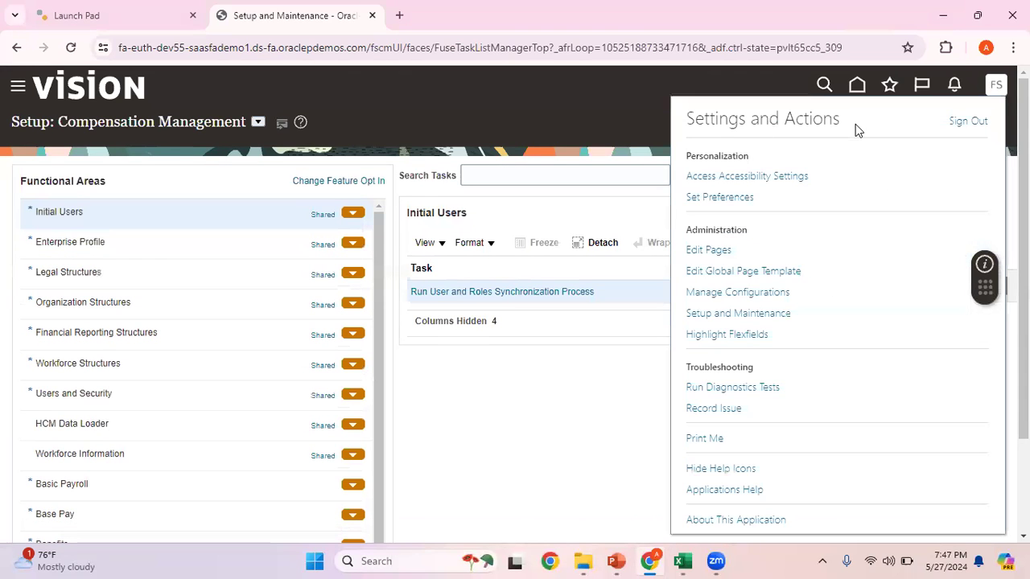
left_click(857, 87)
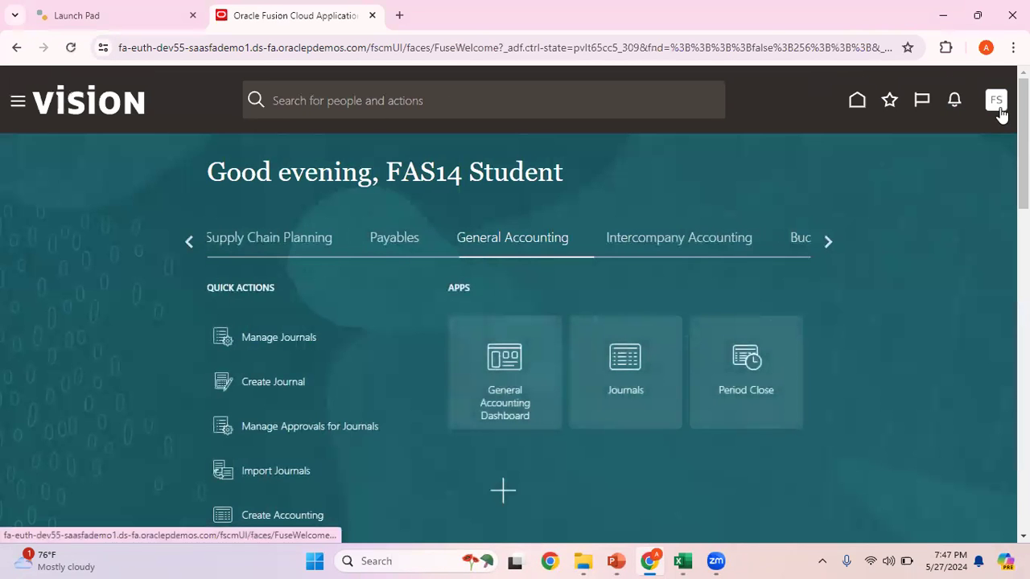
left_click(998, 104)
left_click(966, 137)
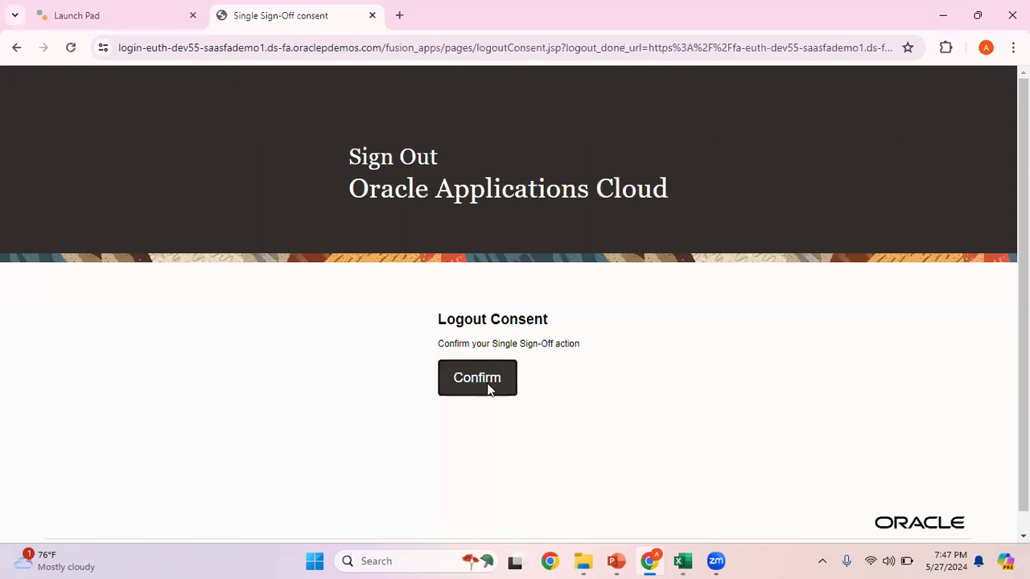
left_click(487, 389)
left_click(438, 473)
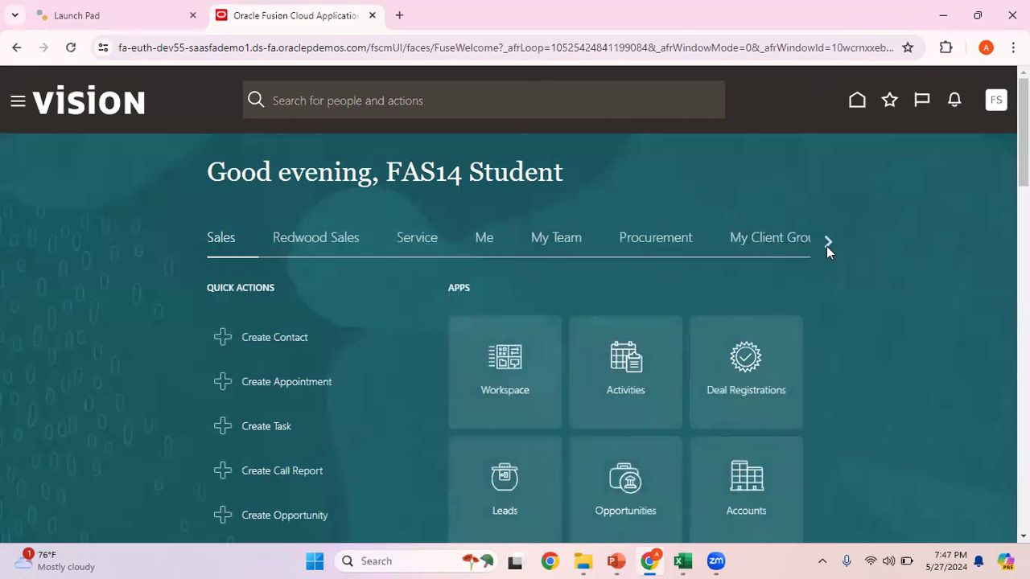
Open the Journals work area under General Accounting.
left_click(826, 243)
left_click(826, 243)
left_click(826, 243)
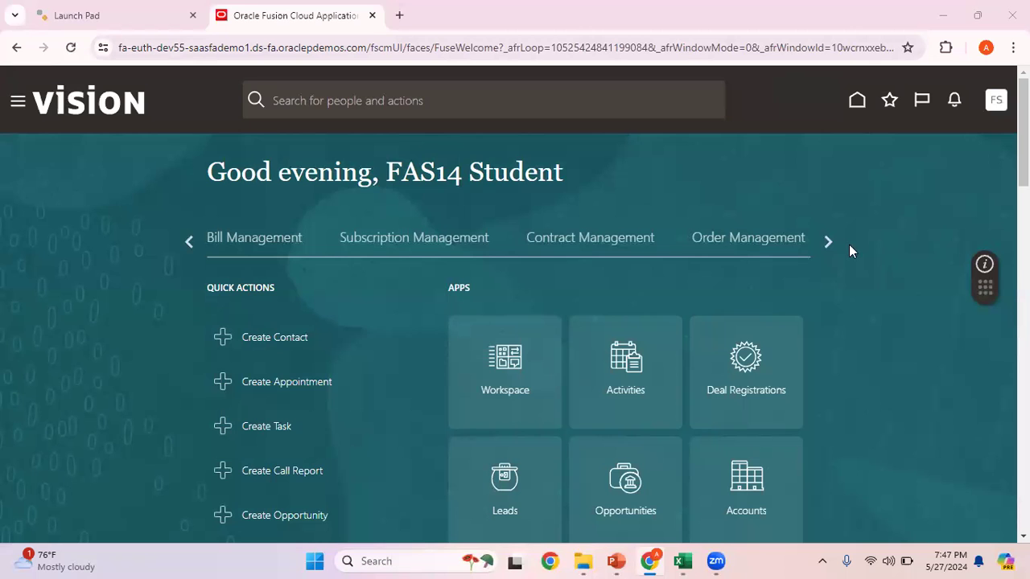
left_click(823, 235)
left_click(825, 234)
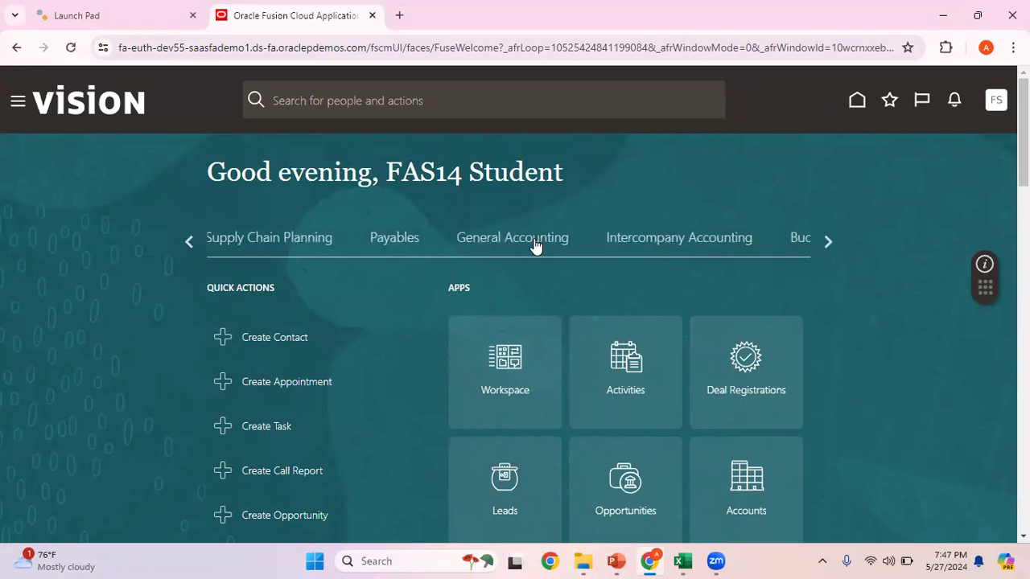
left_click(535, 246)
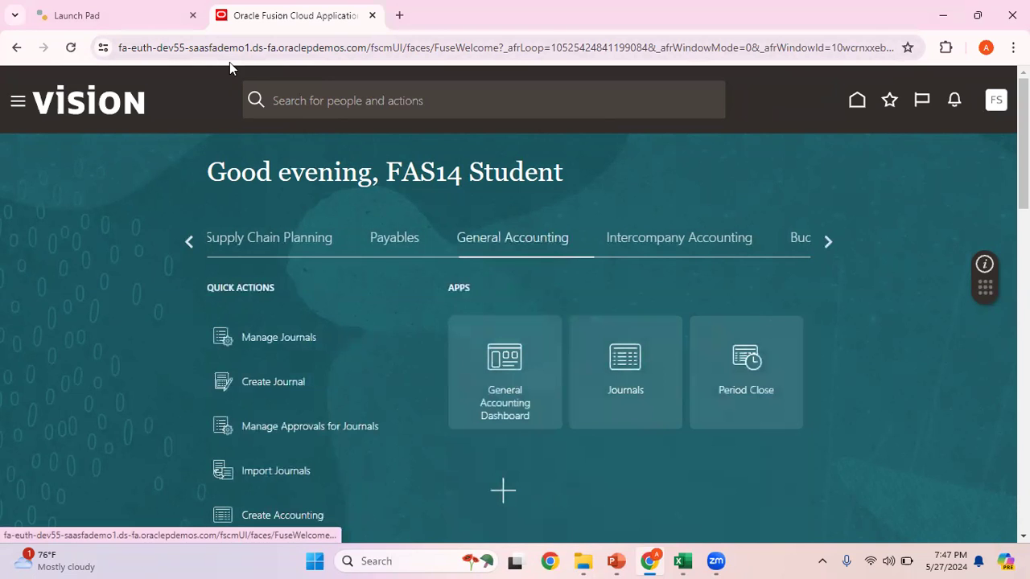
left_click(627, 366)
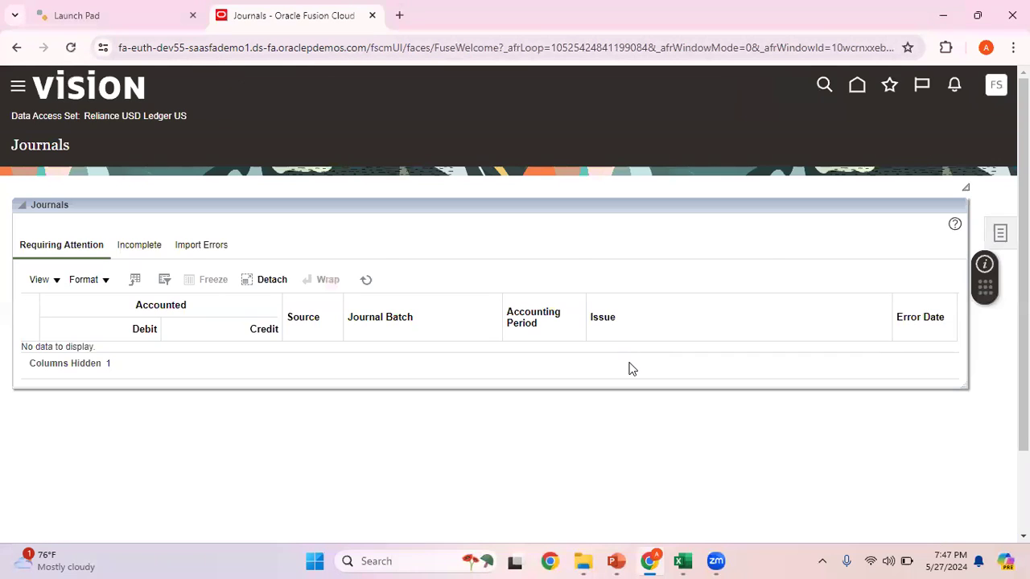
Start a new journal and check which CostCenter values are available for the first journal line's account.
left_click(1001, 234)
left_click(909, 153)
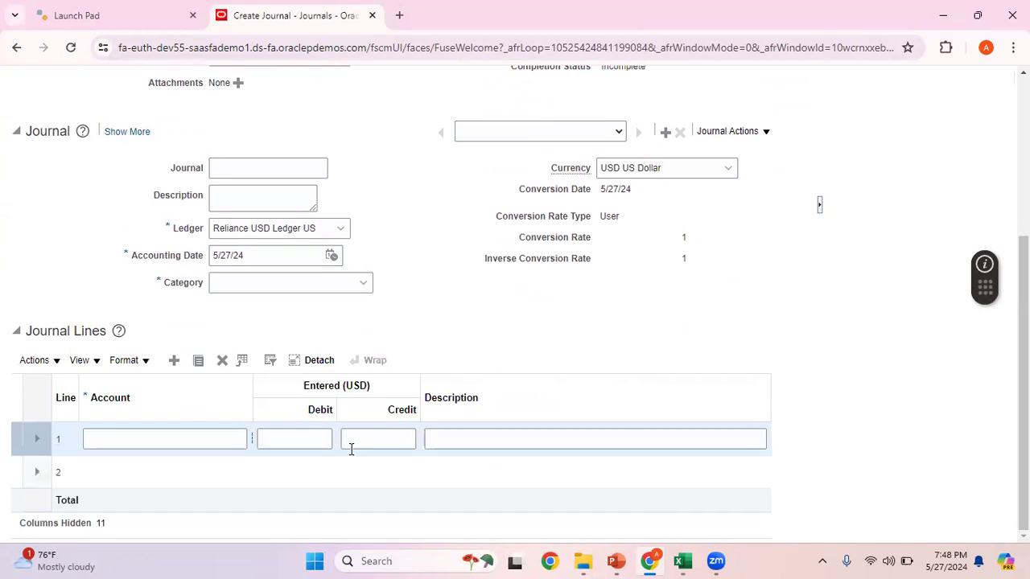
left_click(251, 440)
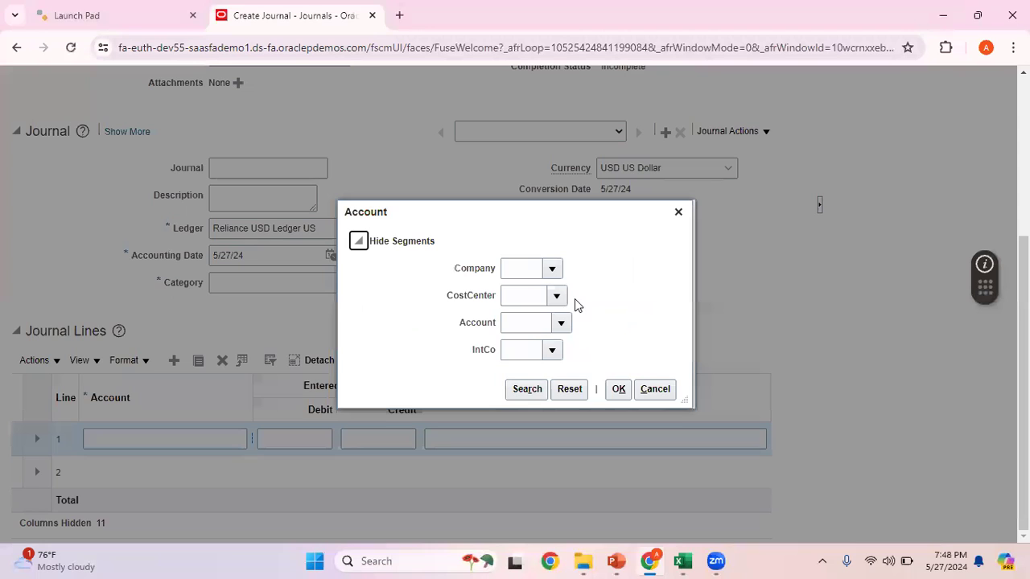
left_click(555, 295)
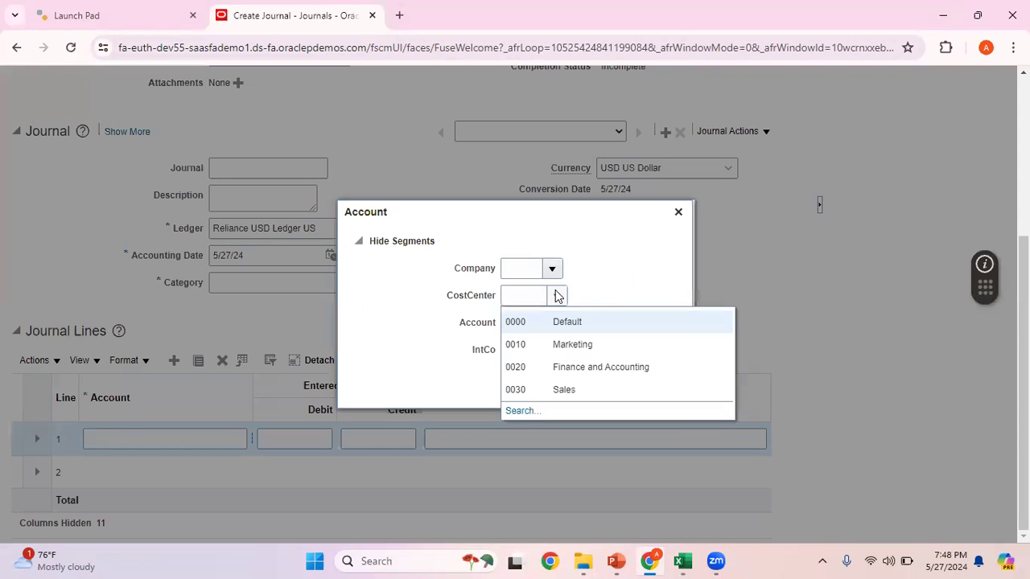